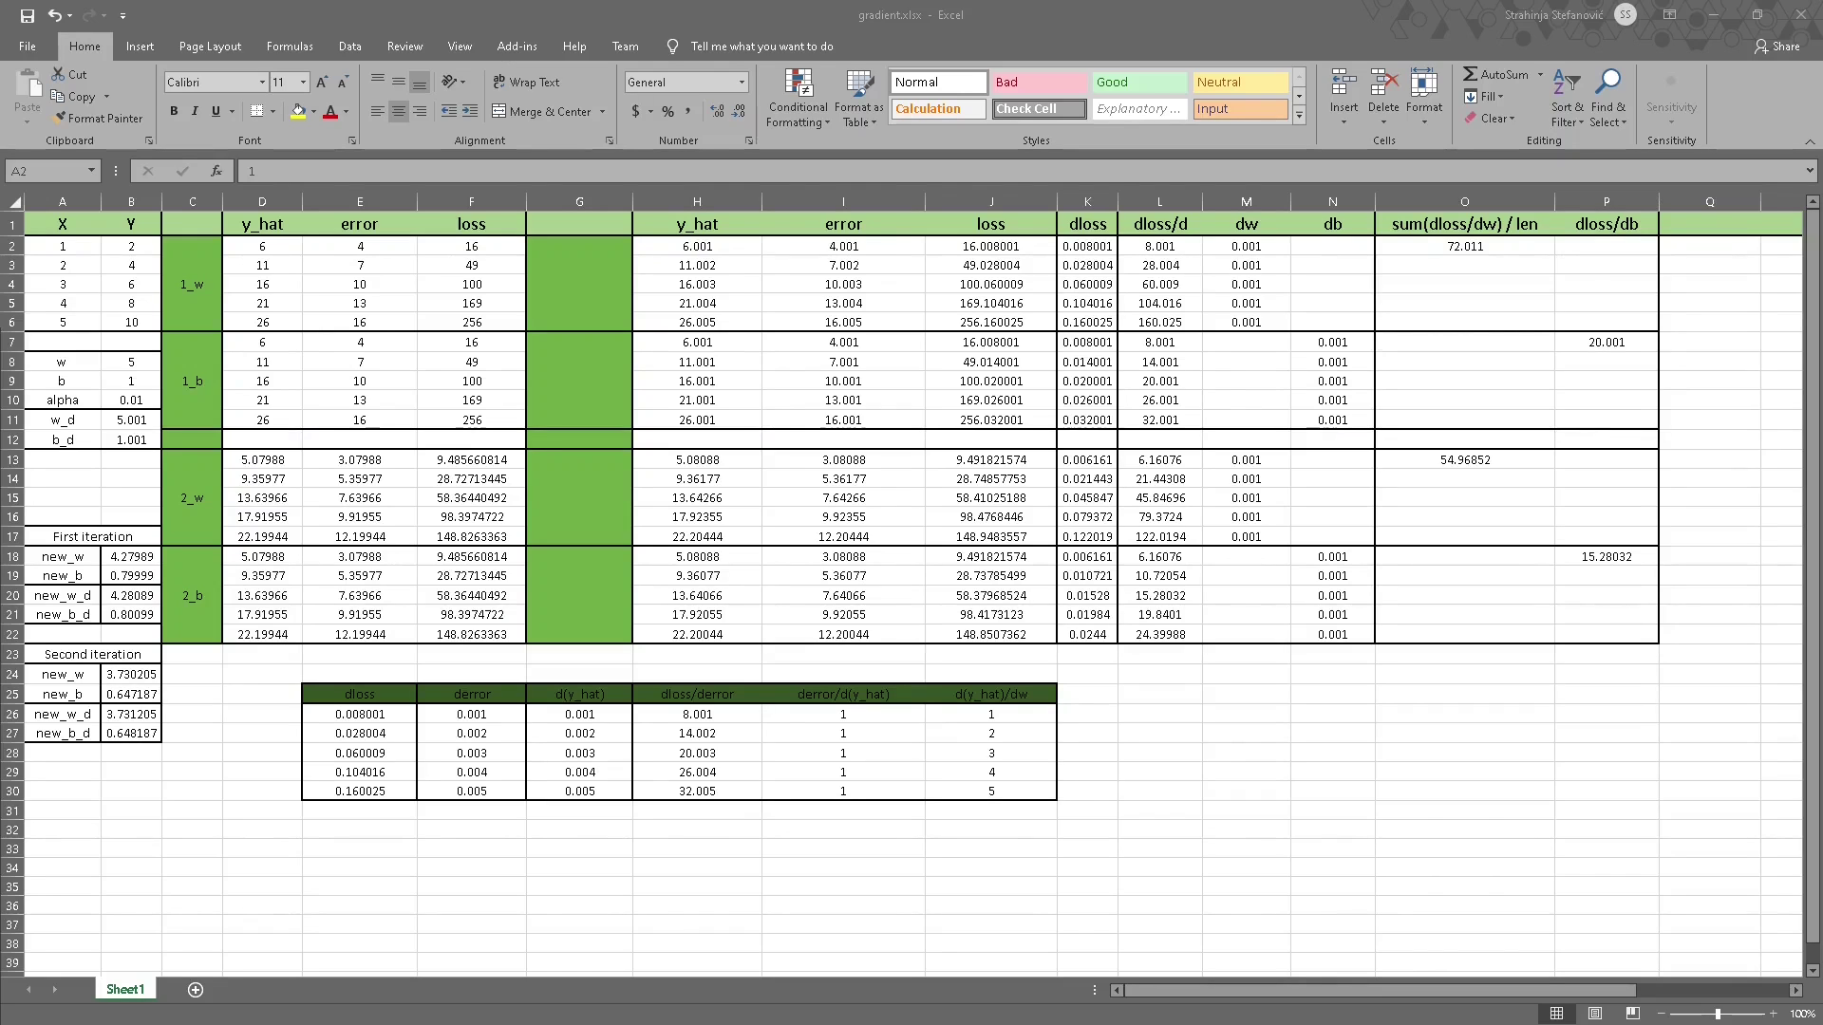
Review the X and Y input columns, the alpha label, and the w_d and b_d labels.
key(alt+Tab)
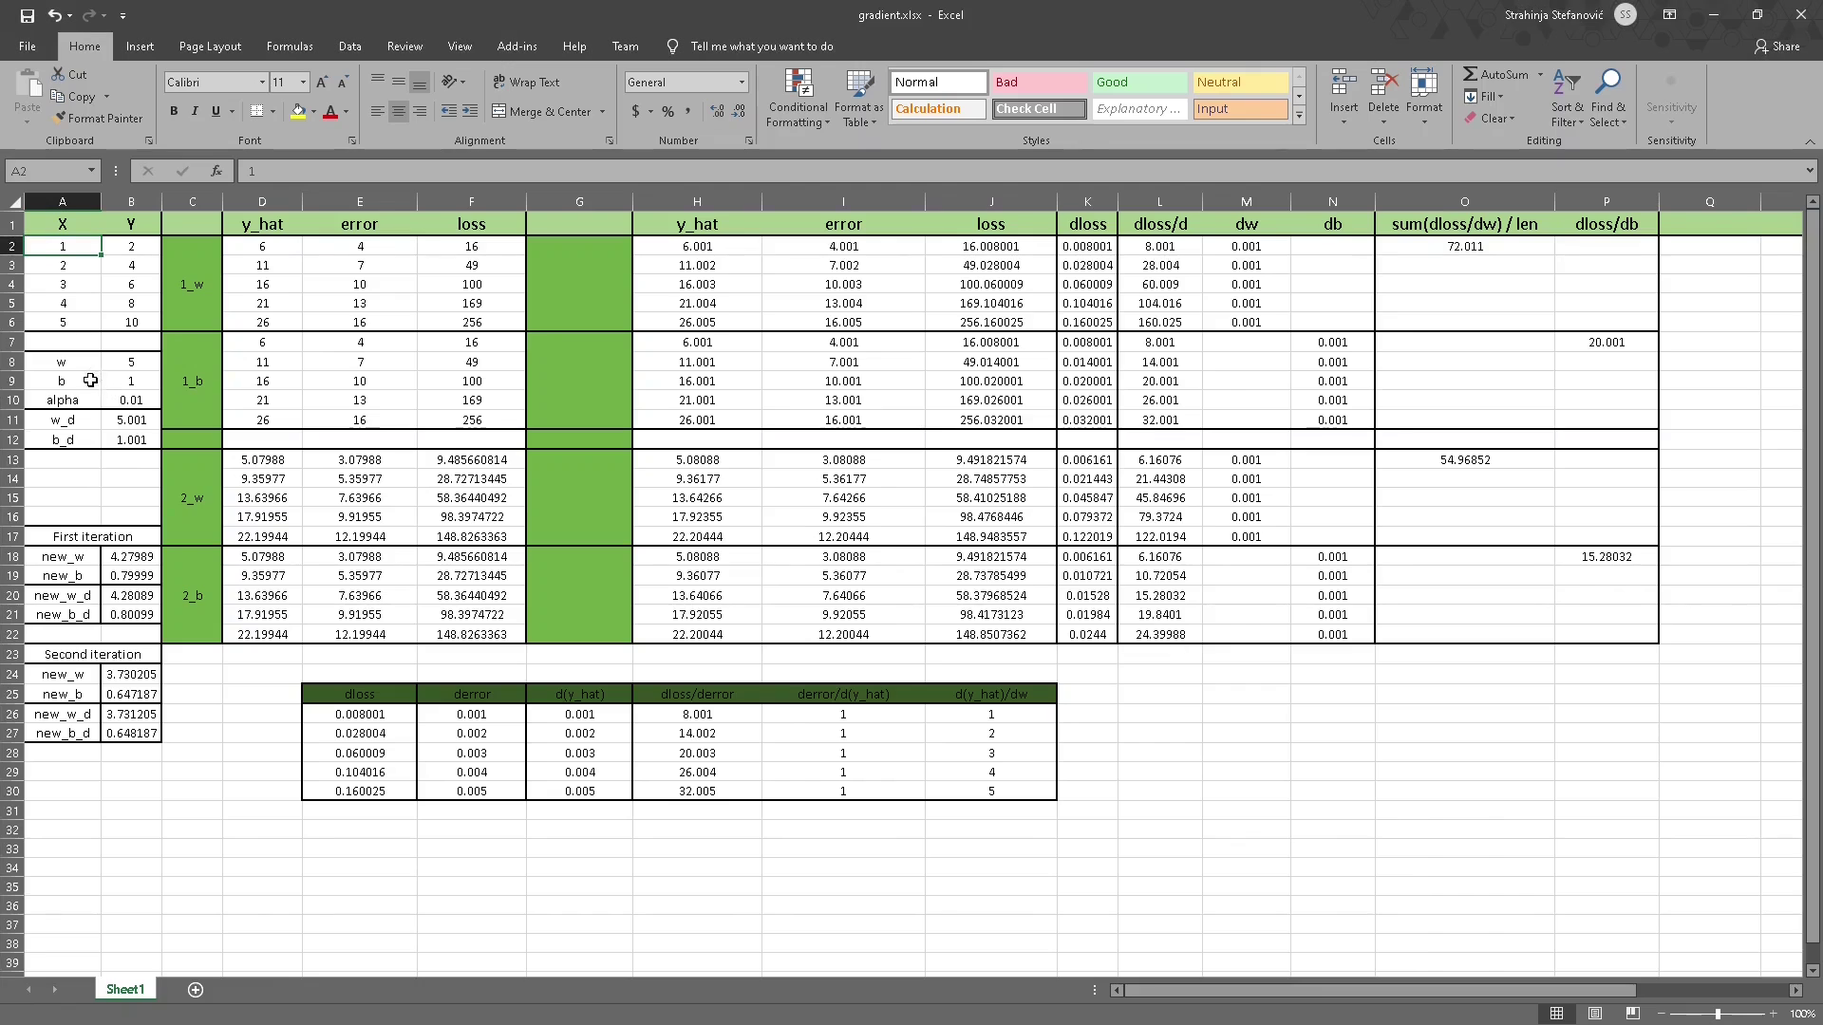
drag(84, 246, 81, 322)
click(72, 248)
click(132, 247)
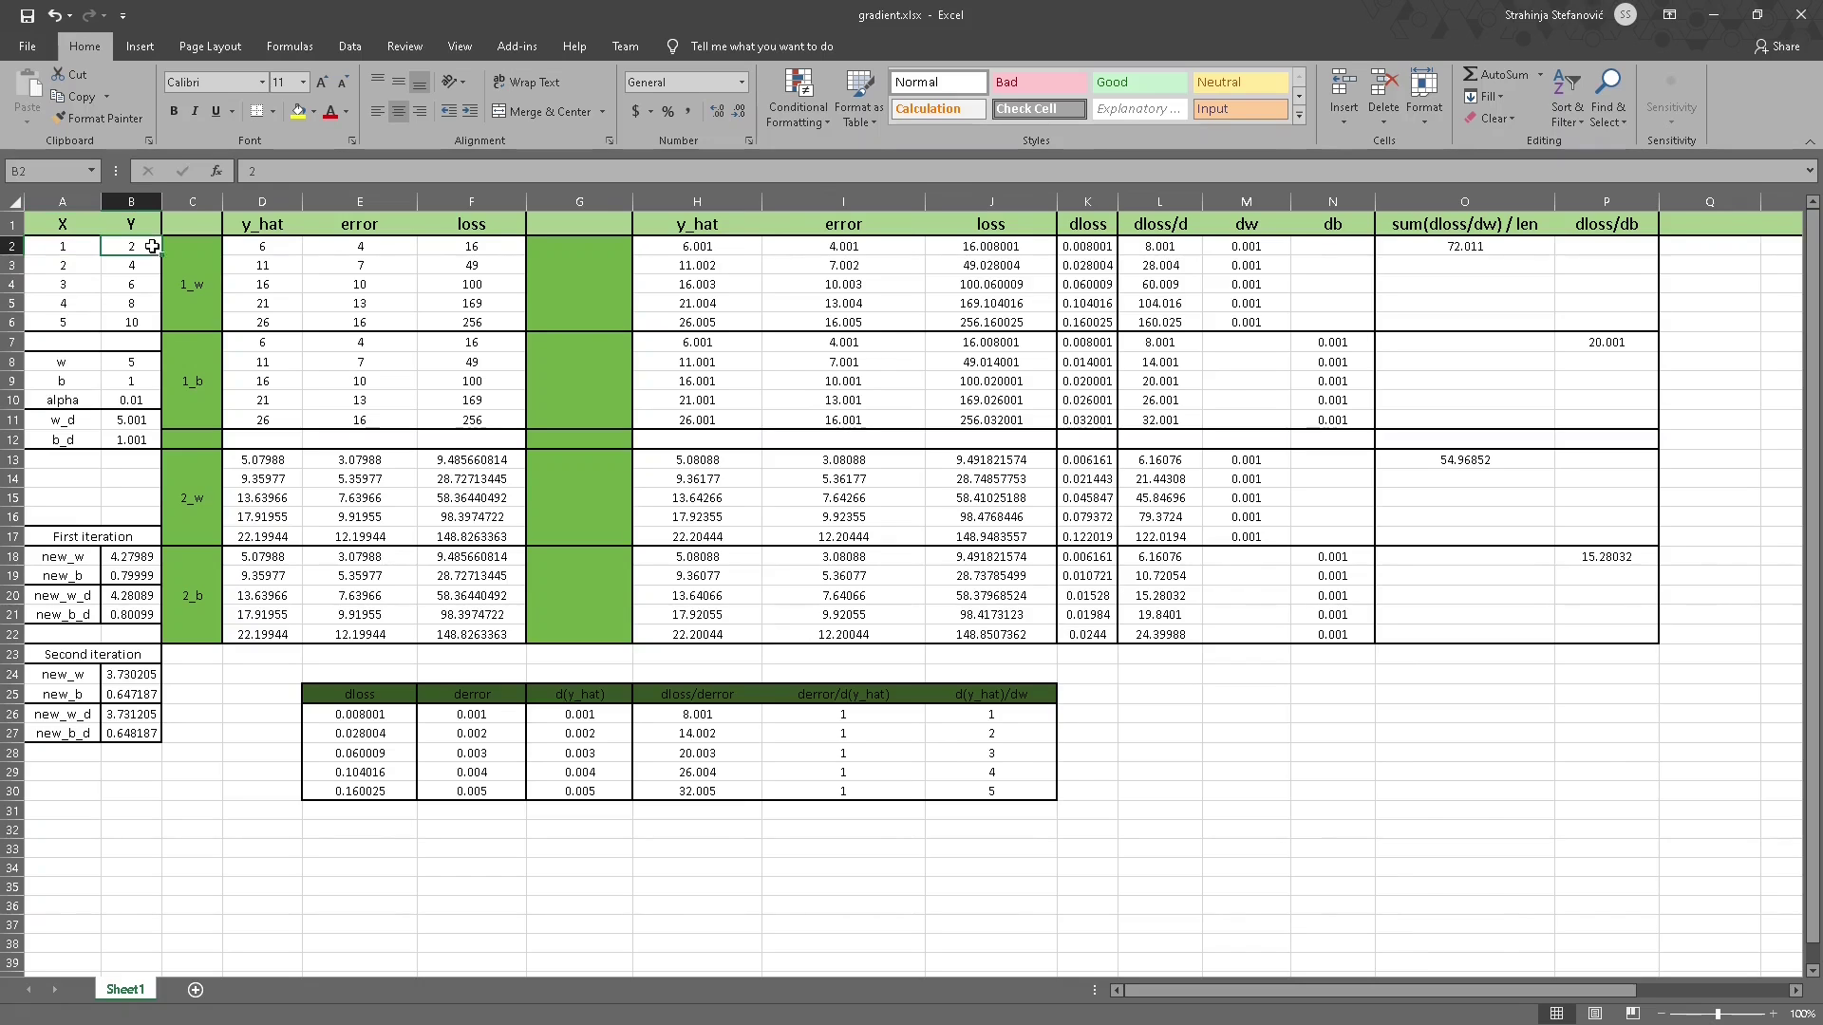
drag(133, 247, 143, 327)
click(131, 303)
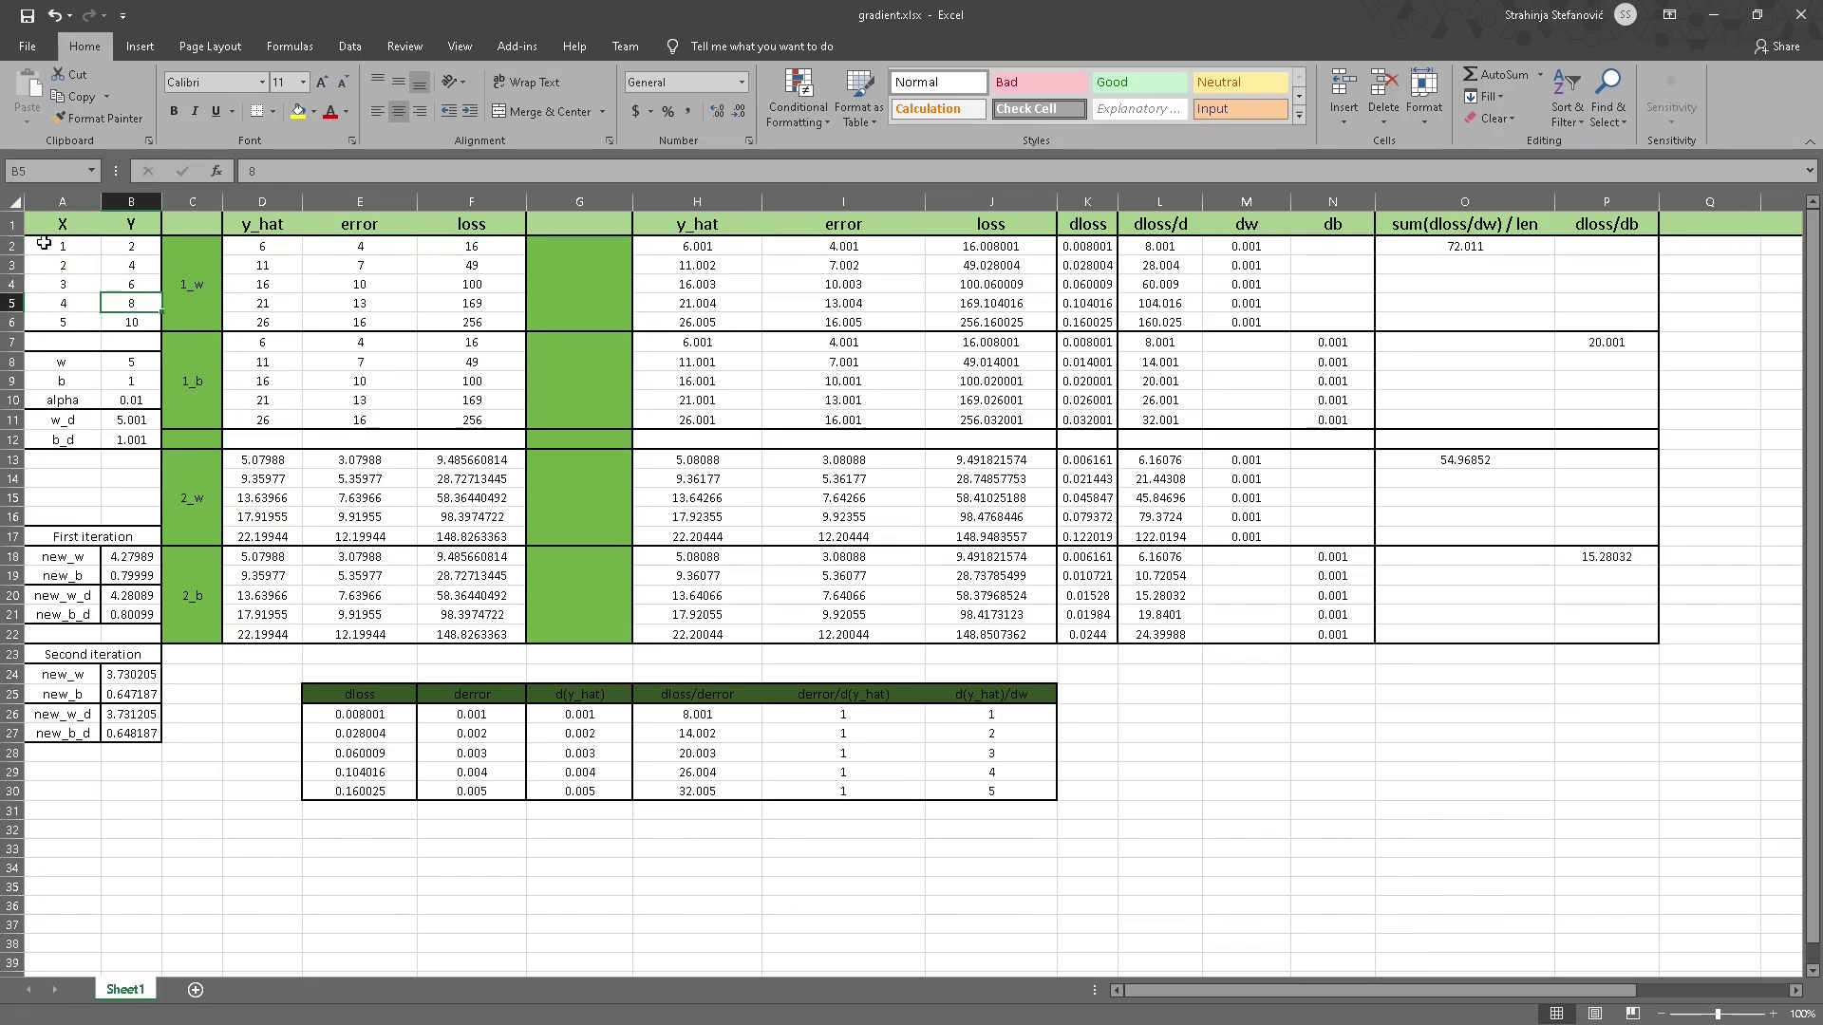
click(63, 400)
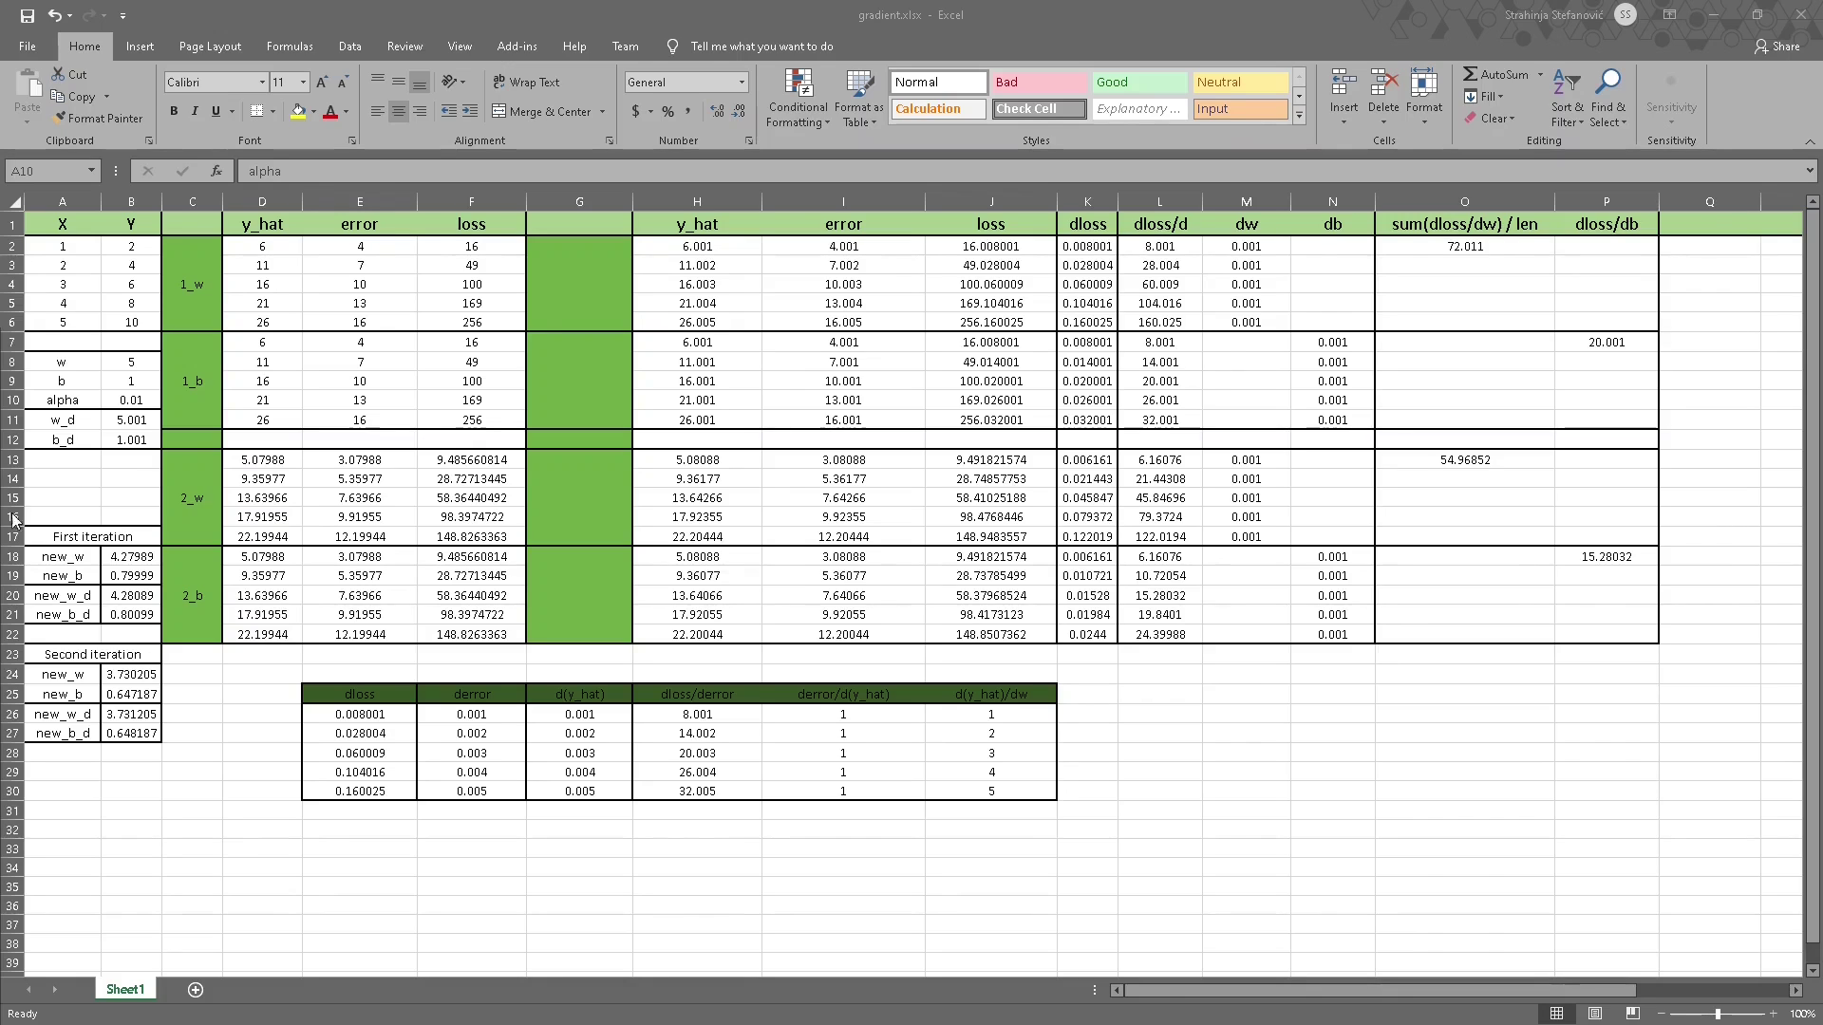
click(35, 399)
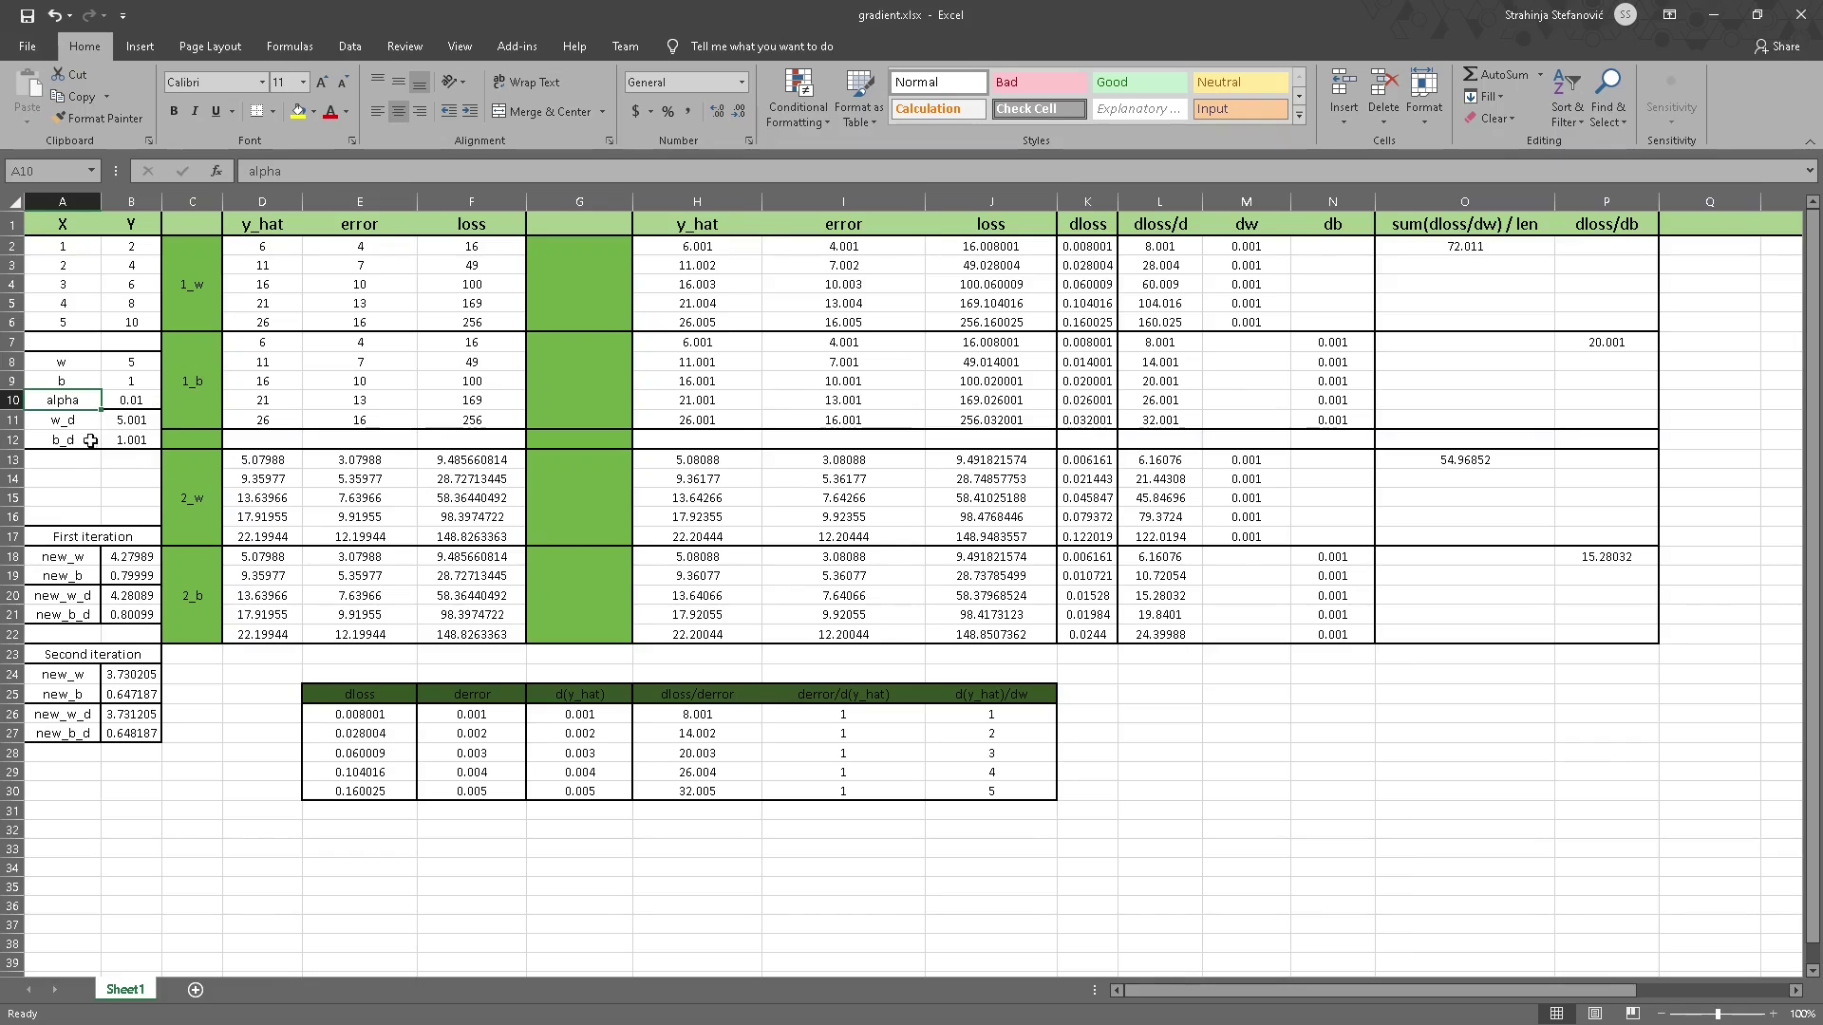
click(72, 462)
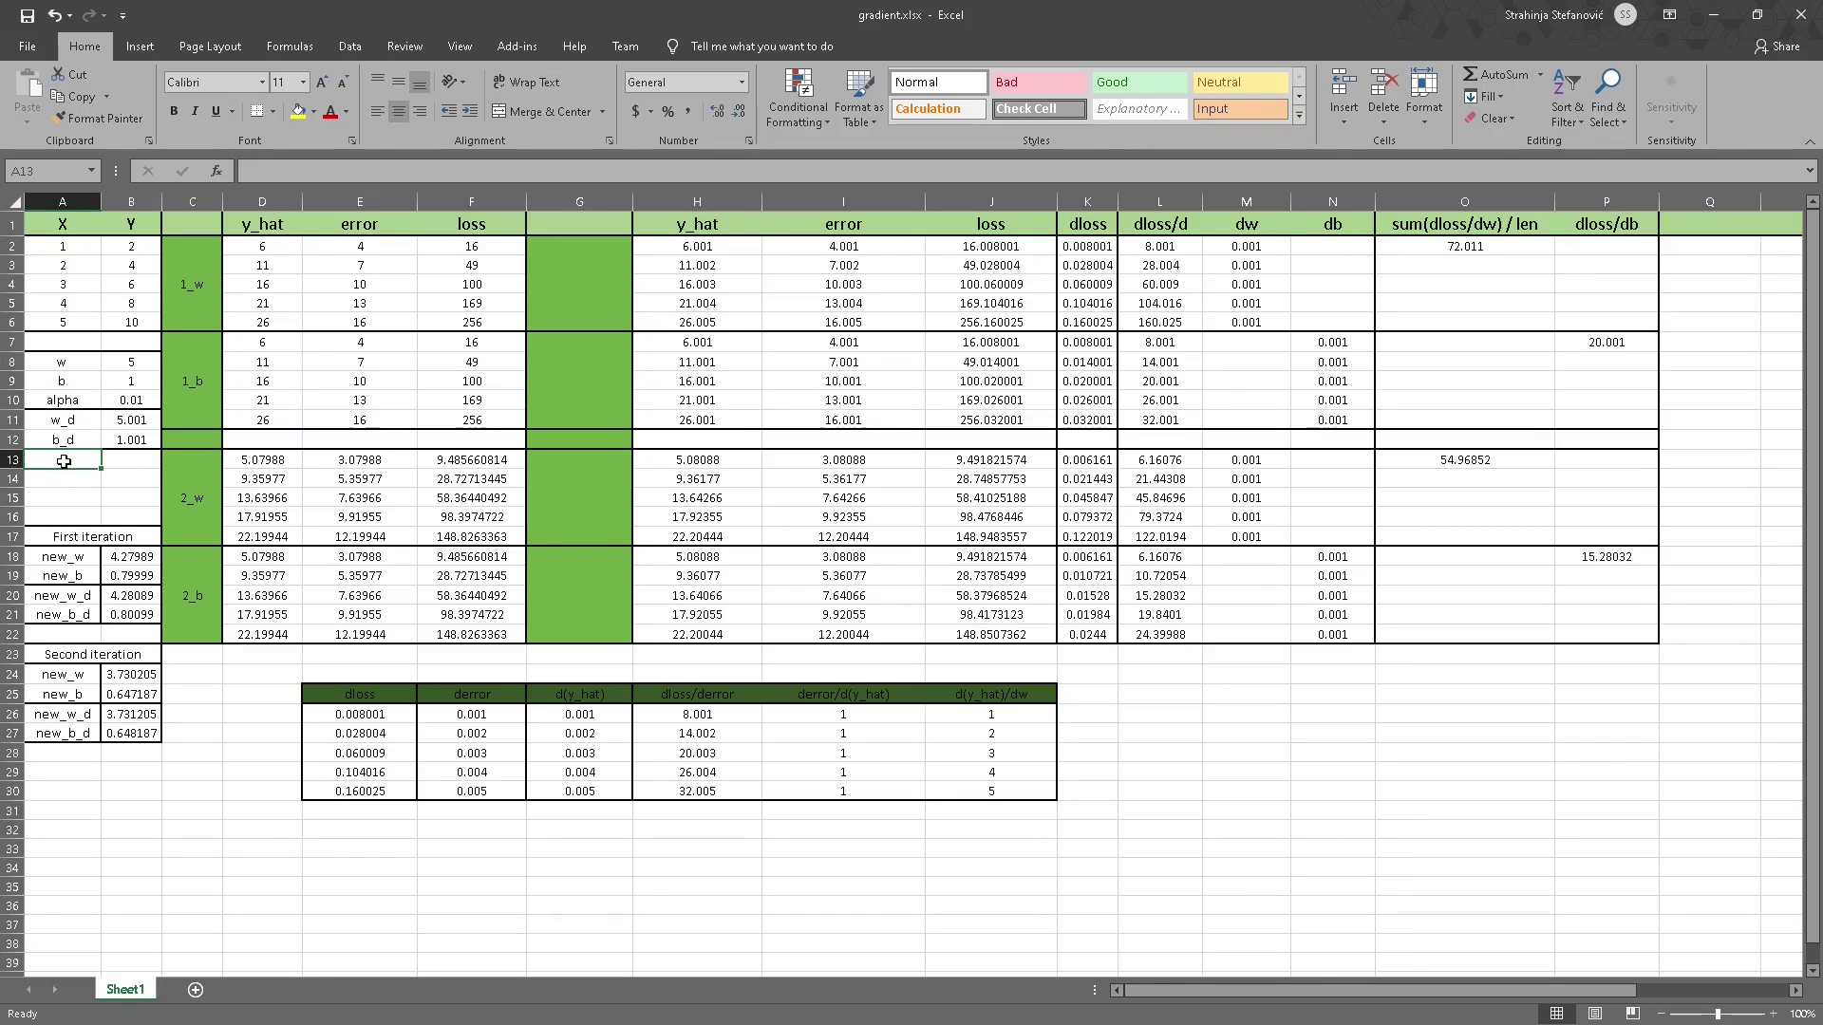
click(92, 421)
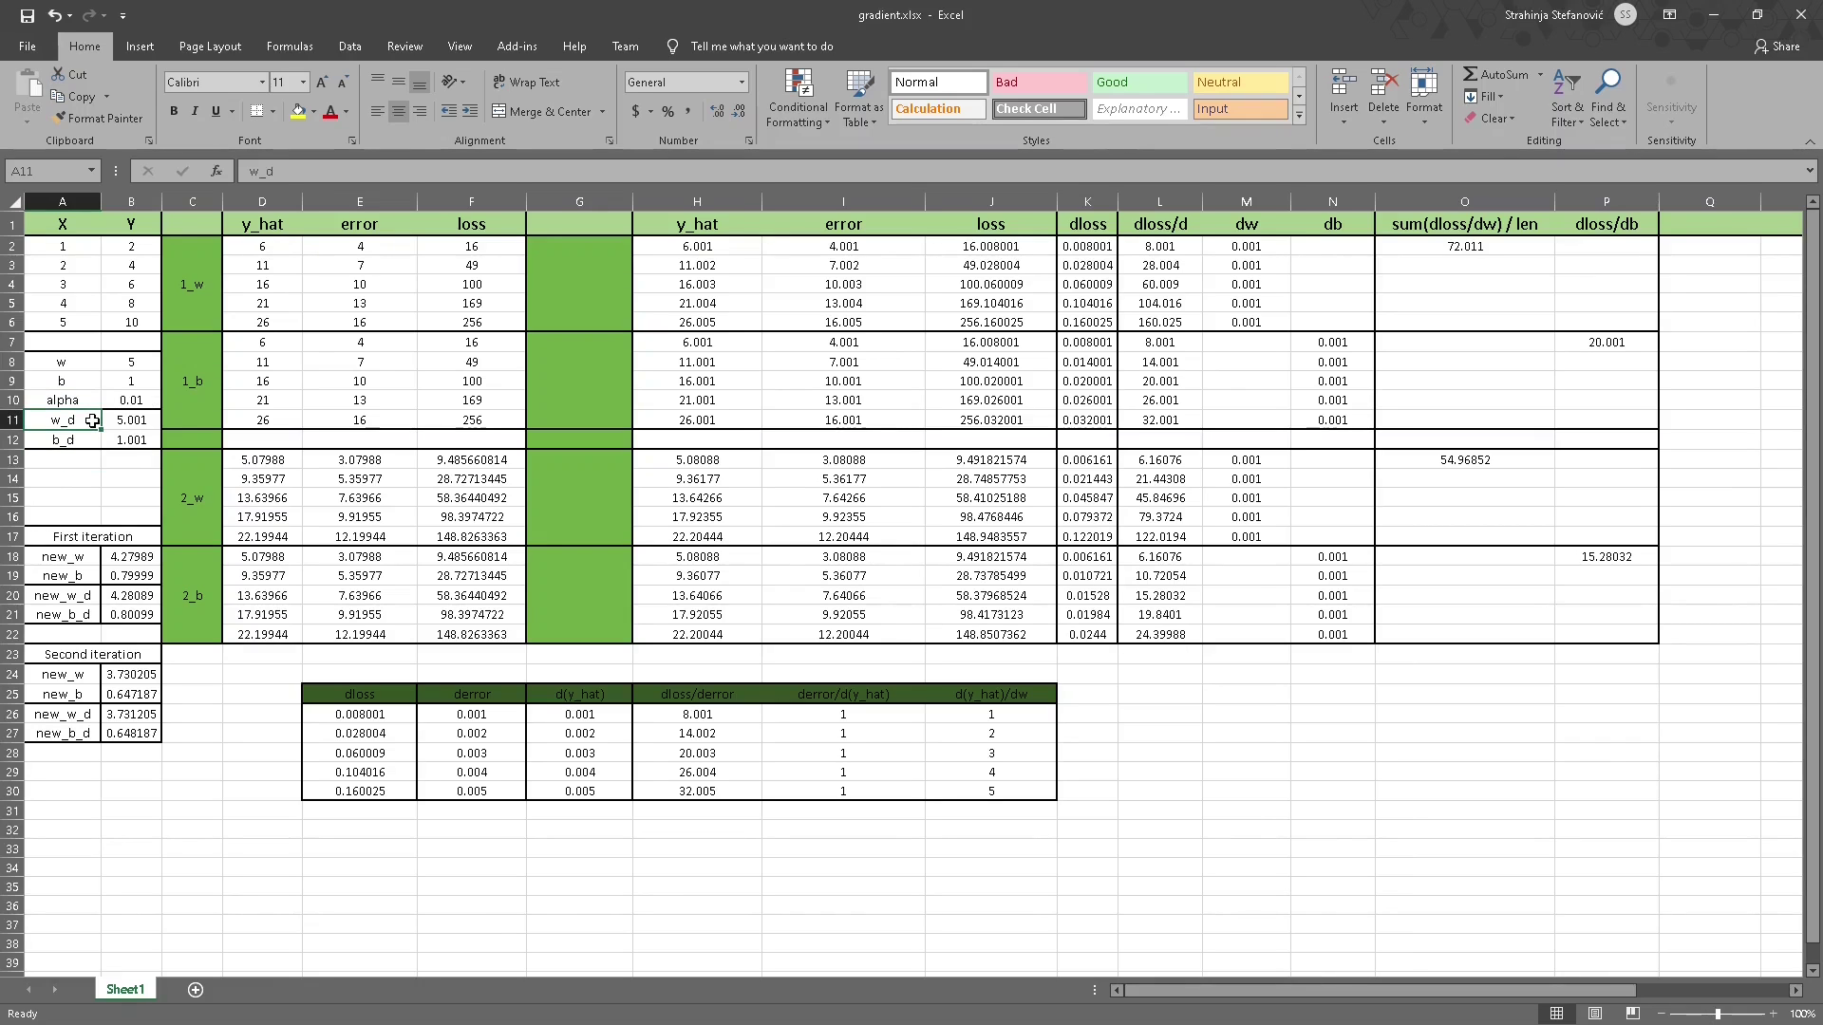
click(92, 437)
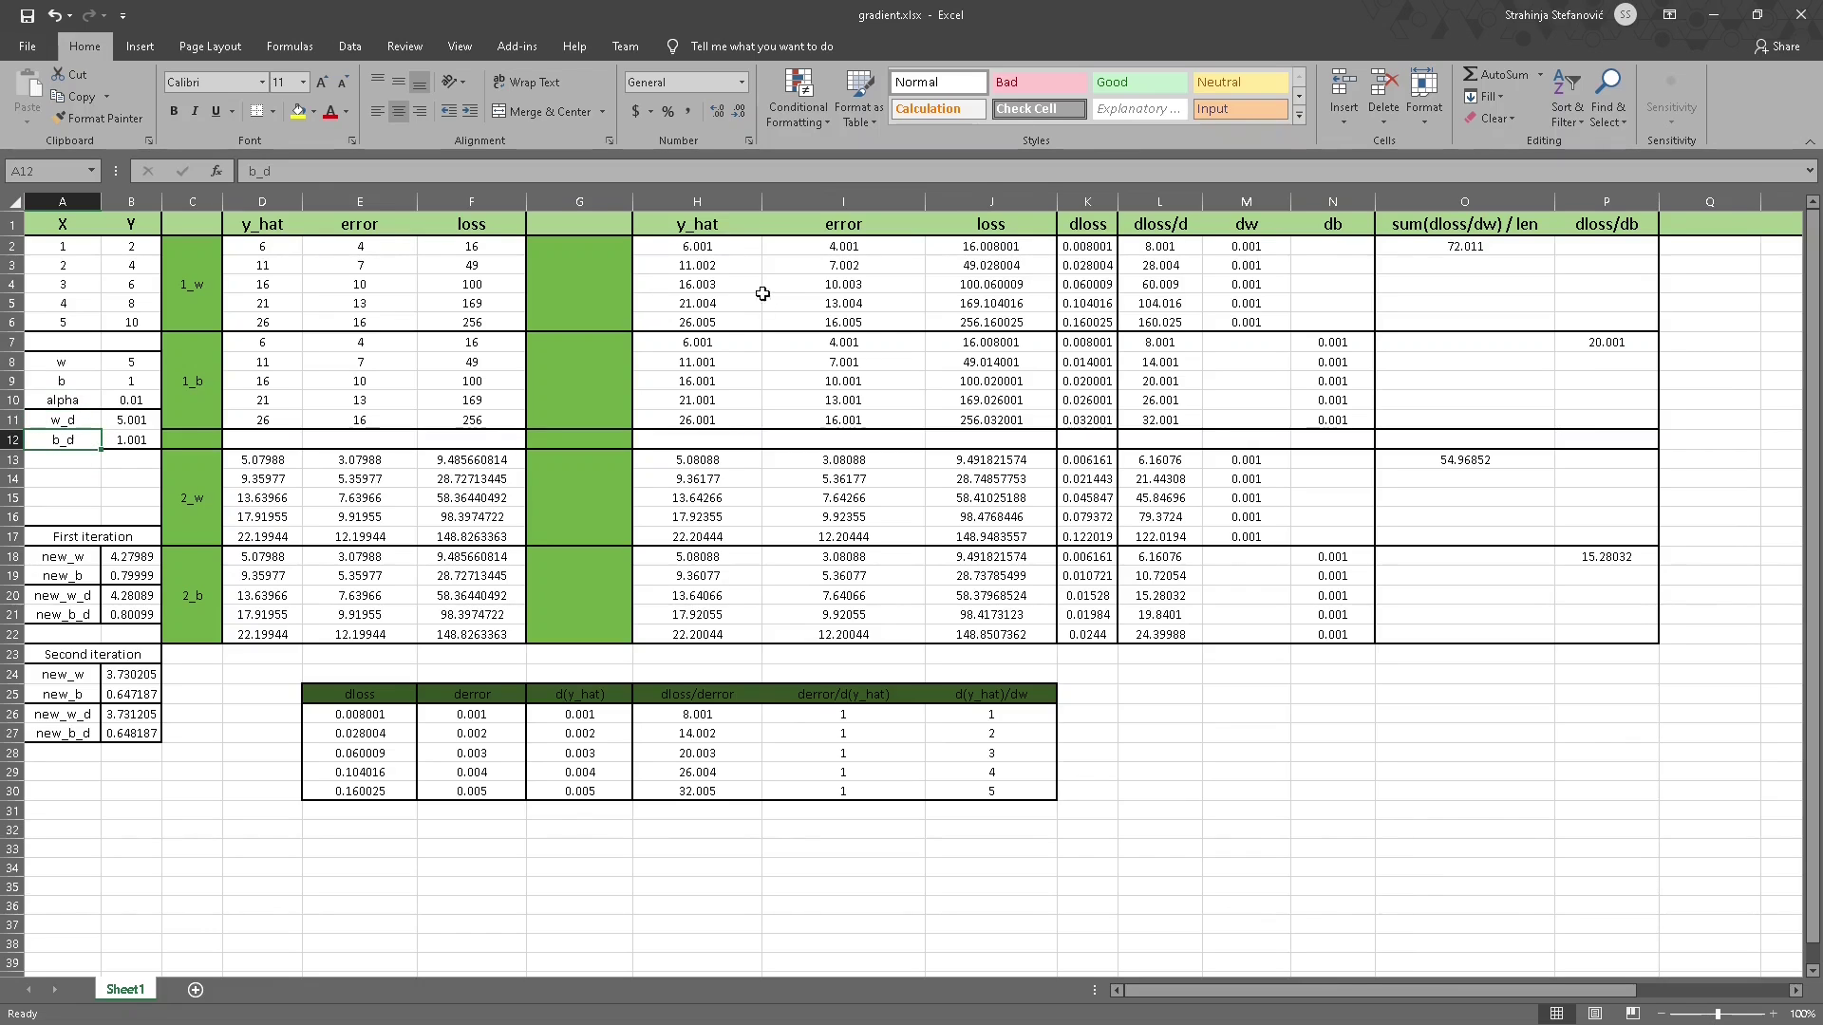
click(62, 462)
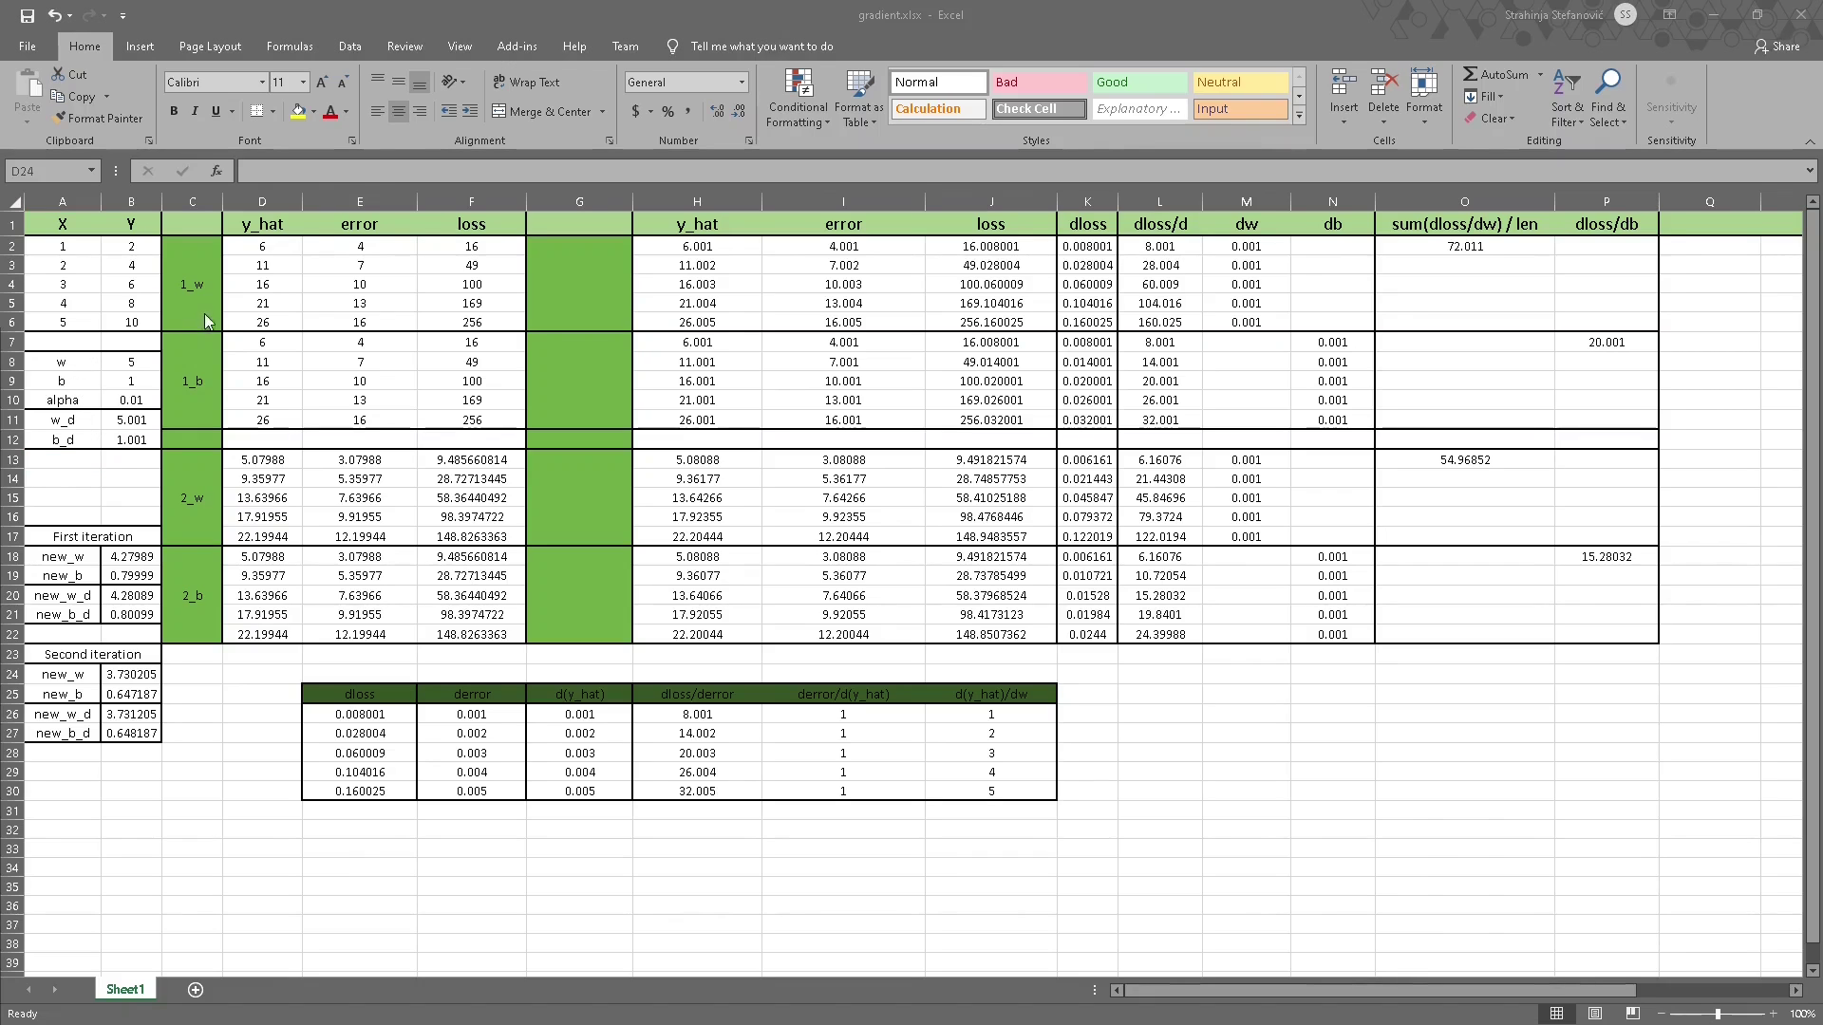
Inspect the y_hat formula in D2, error in E2, losses F2 and J2, and dloss in K2.
click(262, 246)
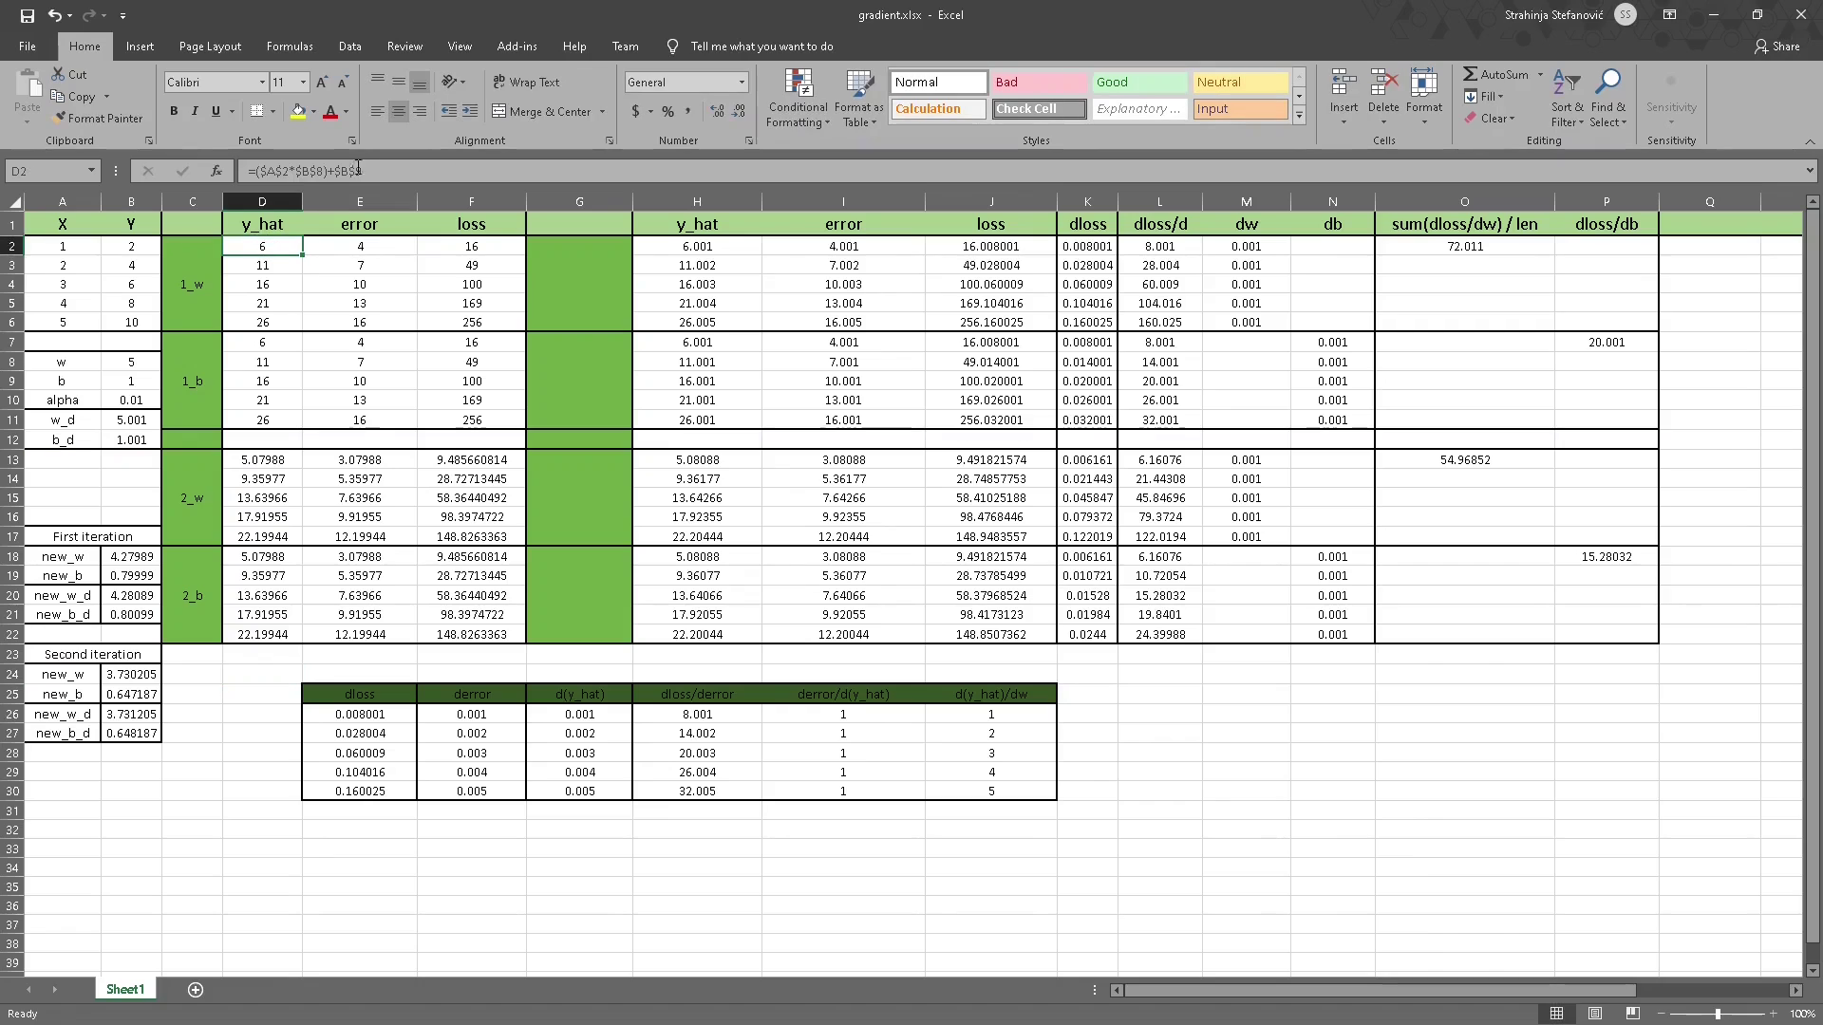
click(399, 171)
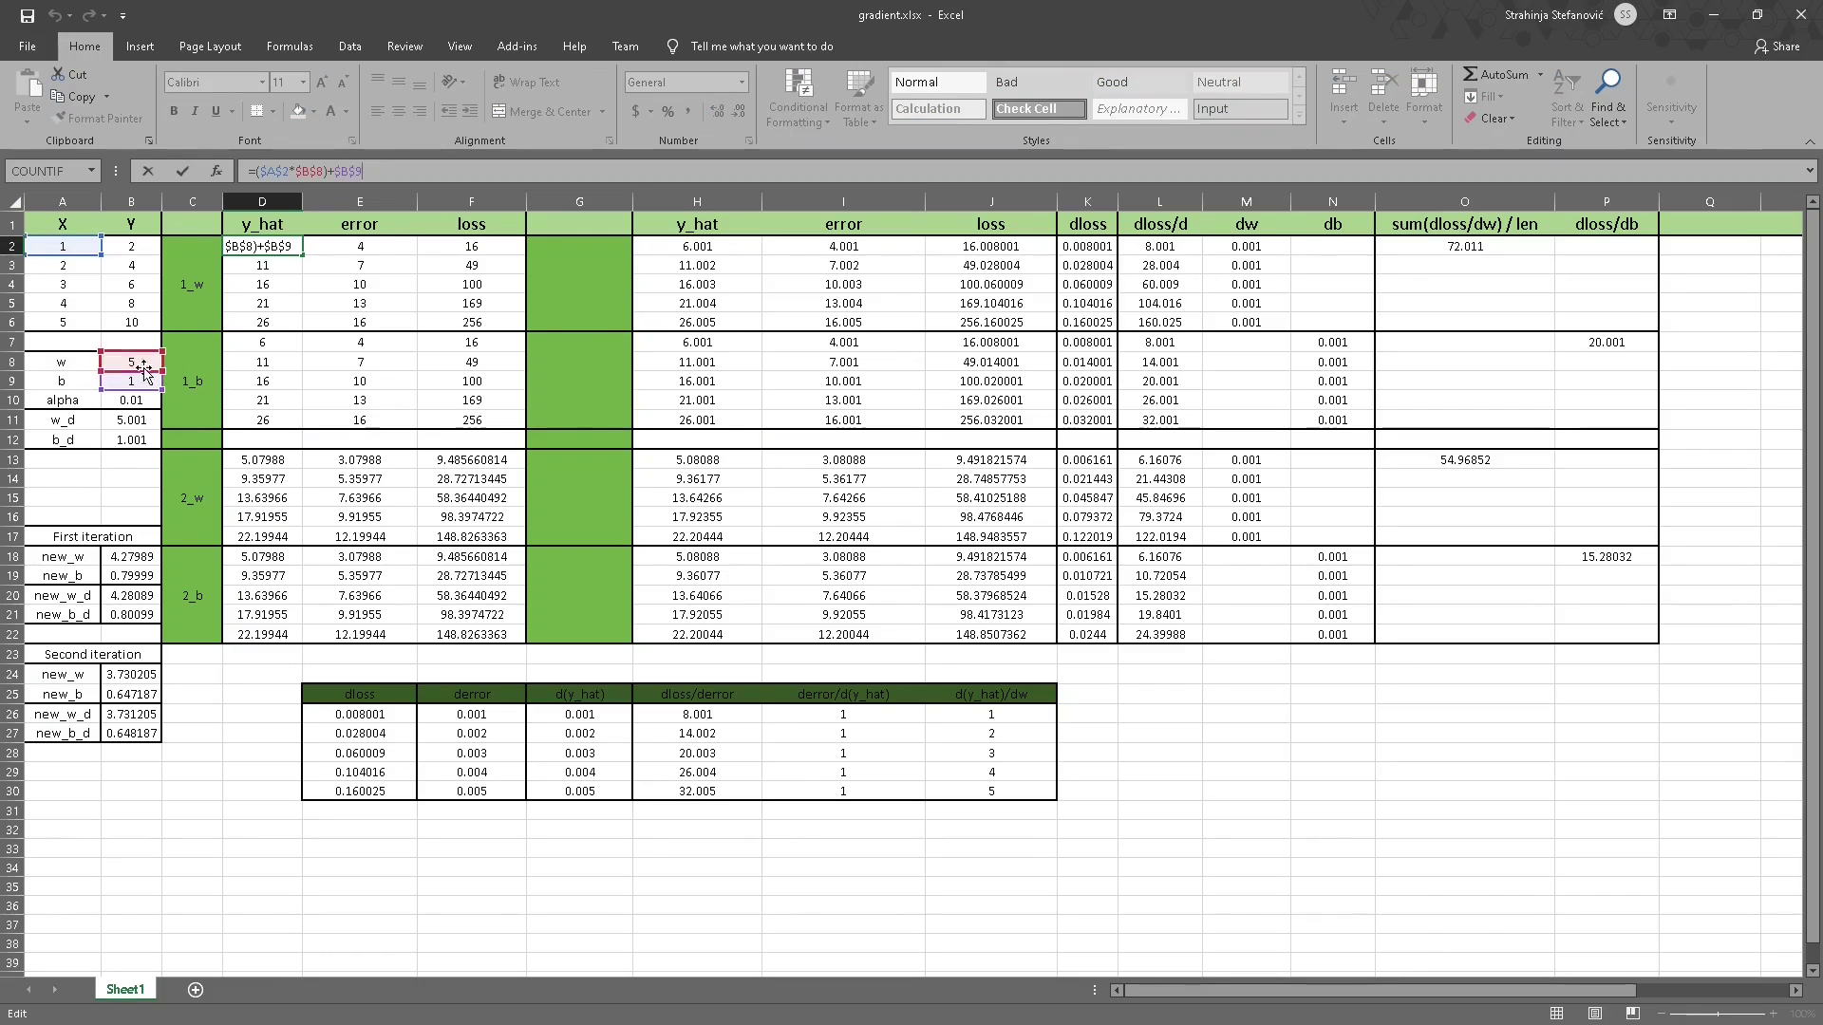
key(Escape)
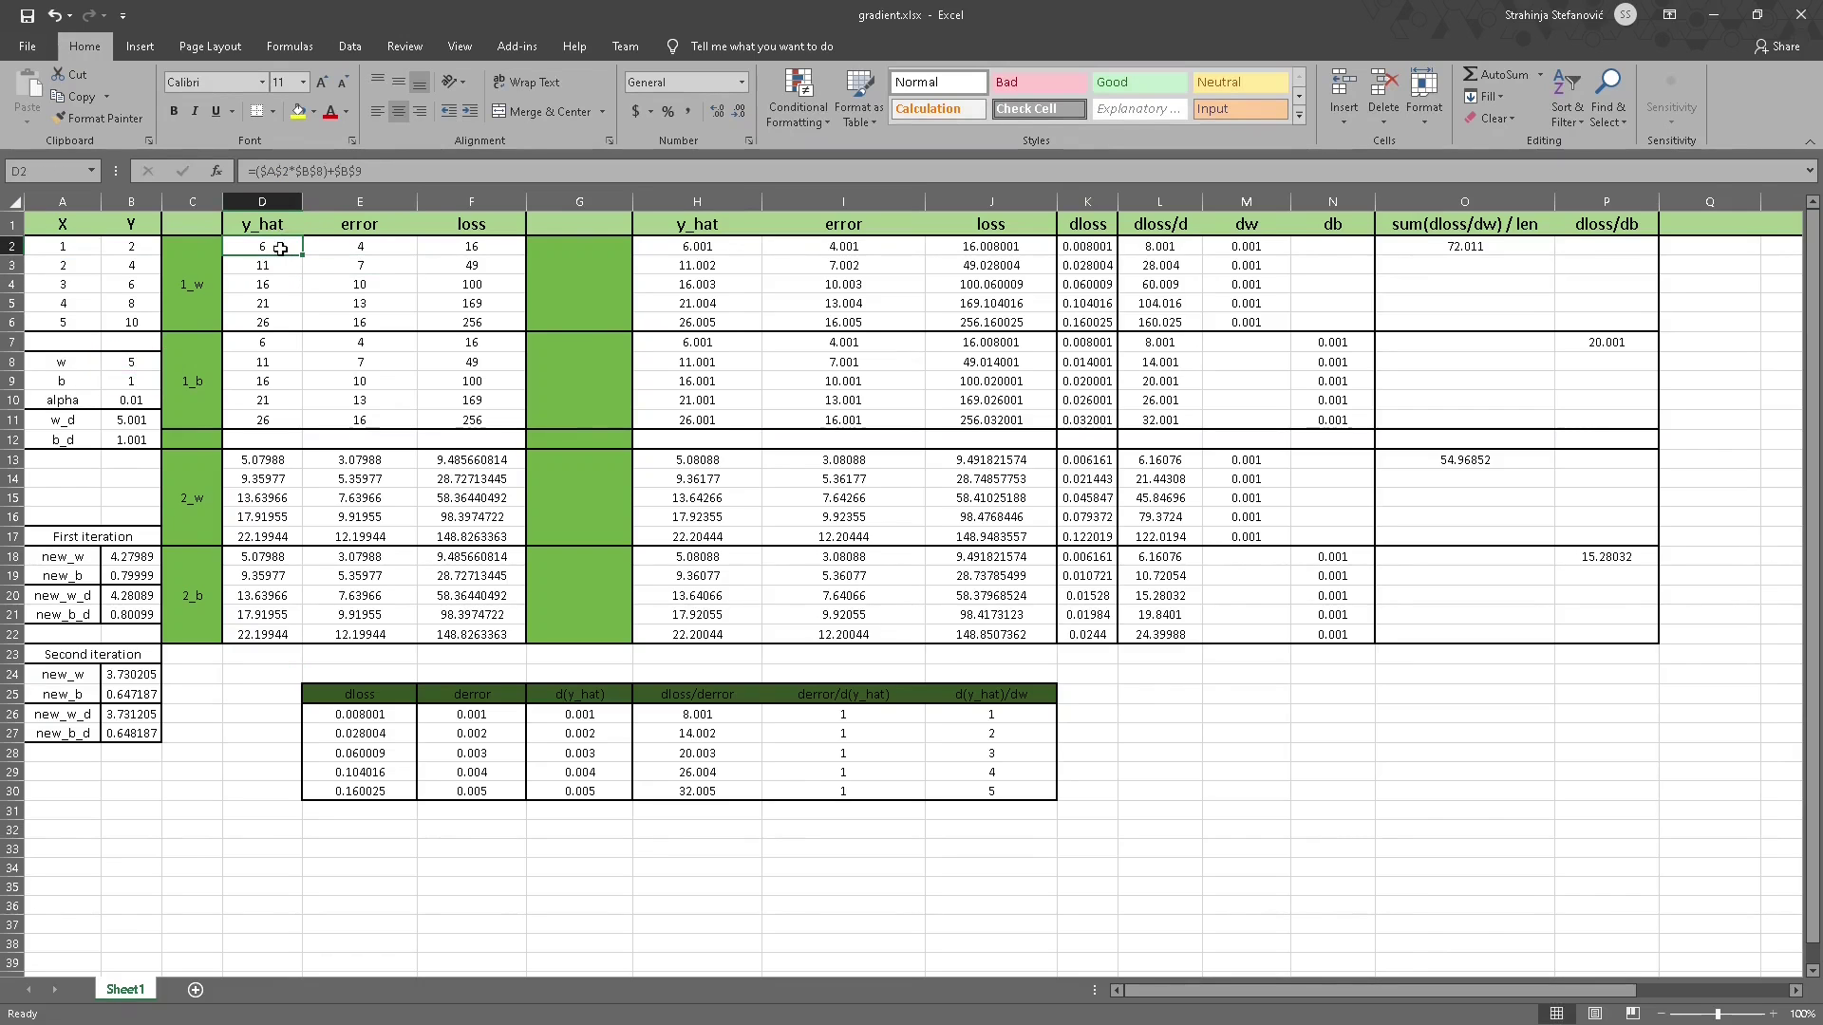
click(345, 251)
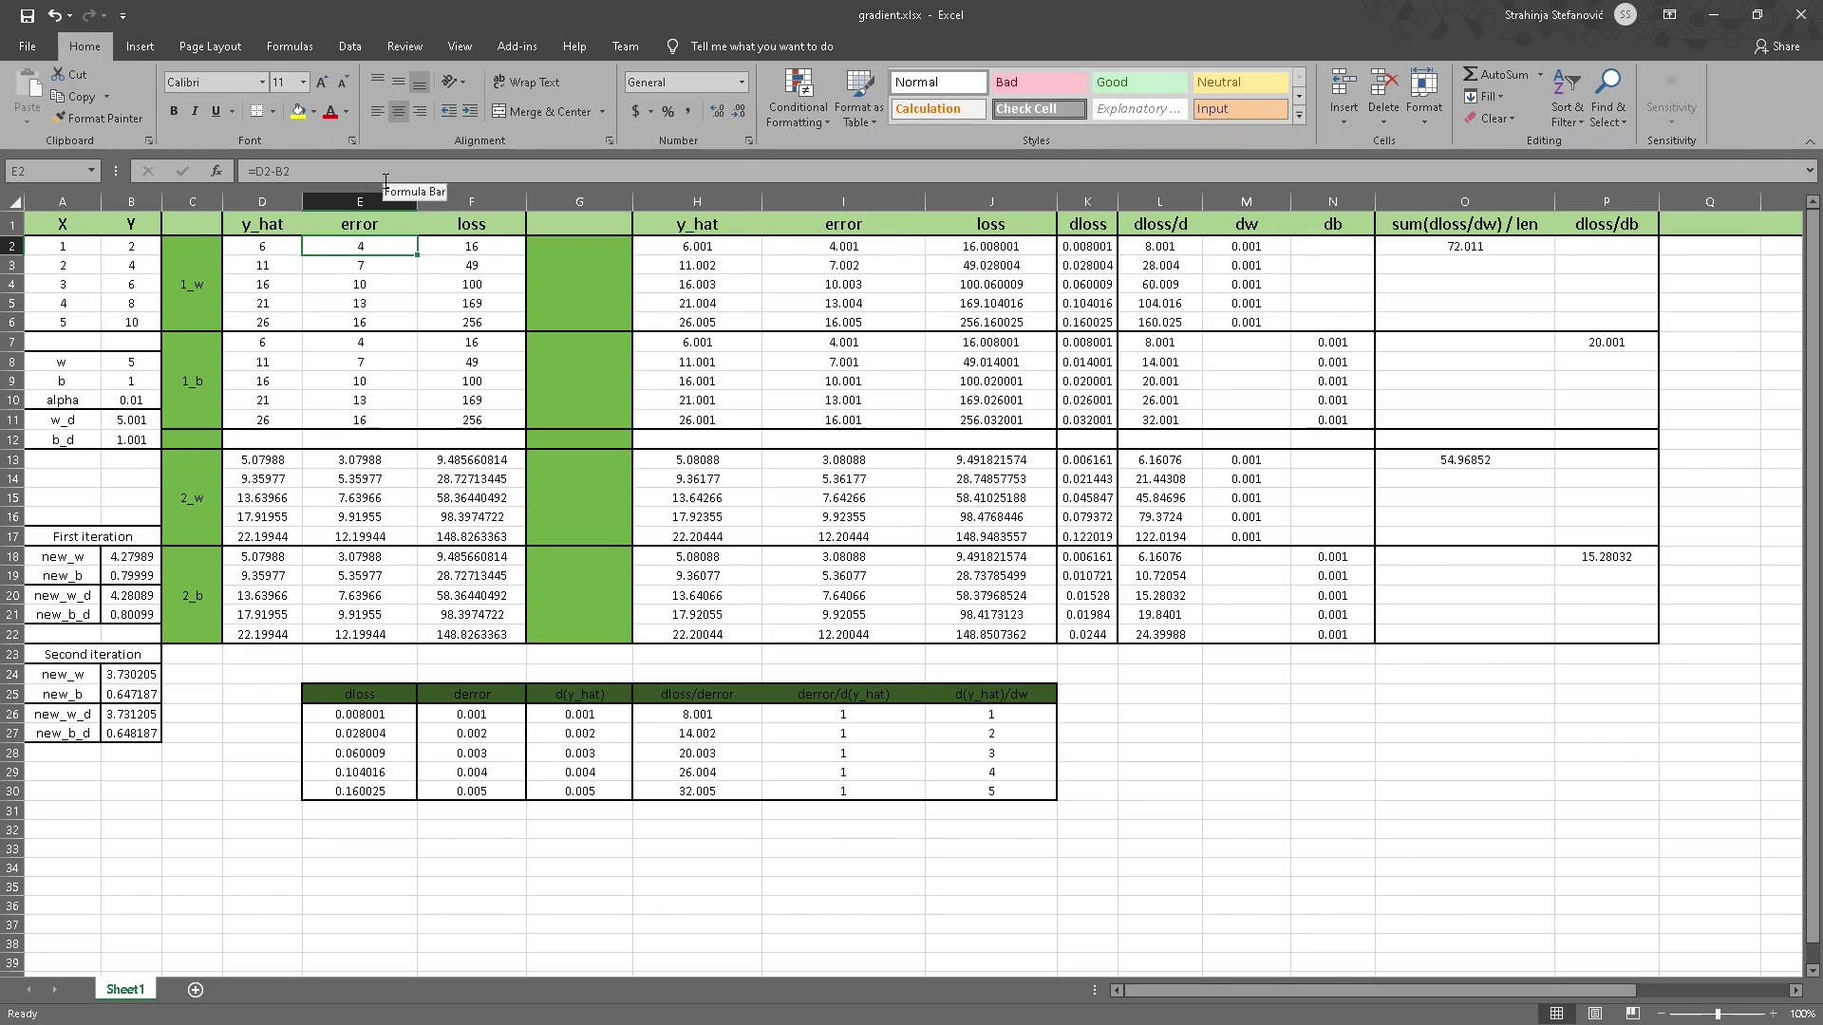
click(390, 175)
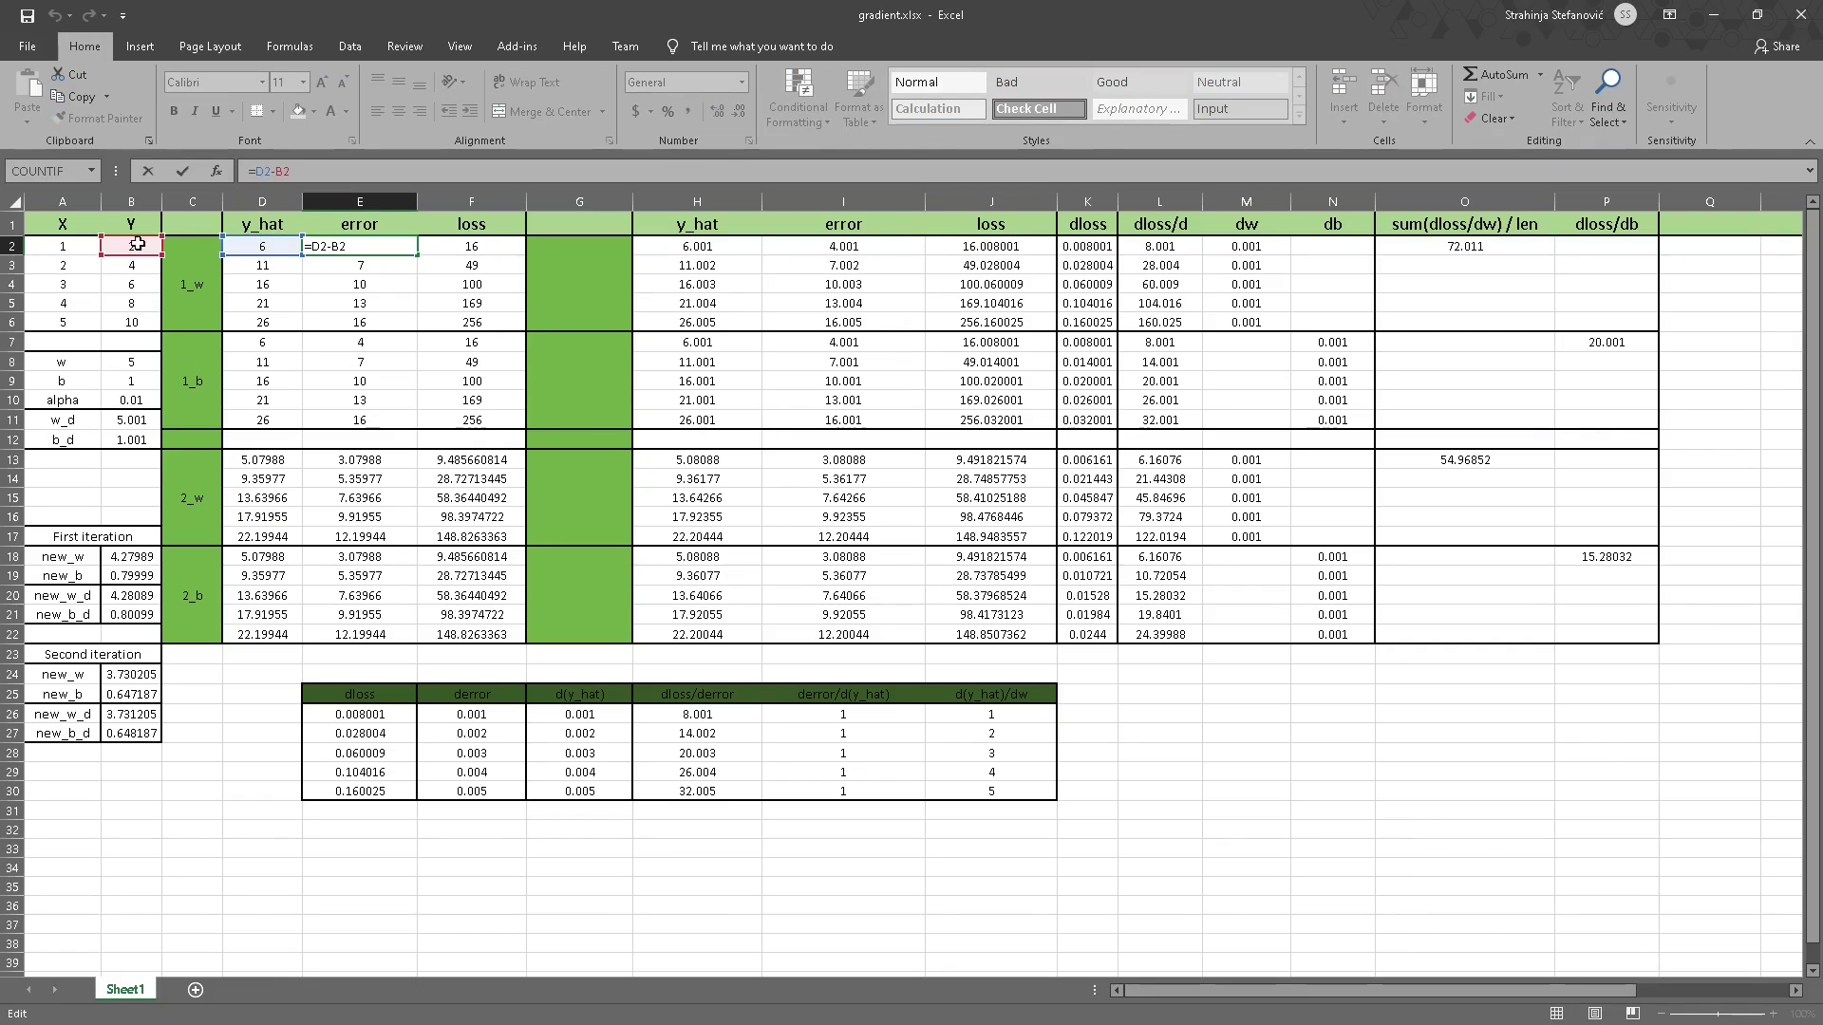
key(Return)
key(Return)
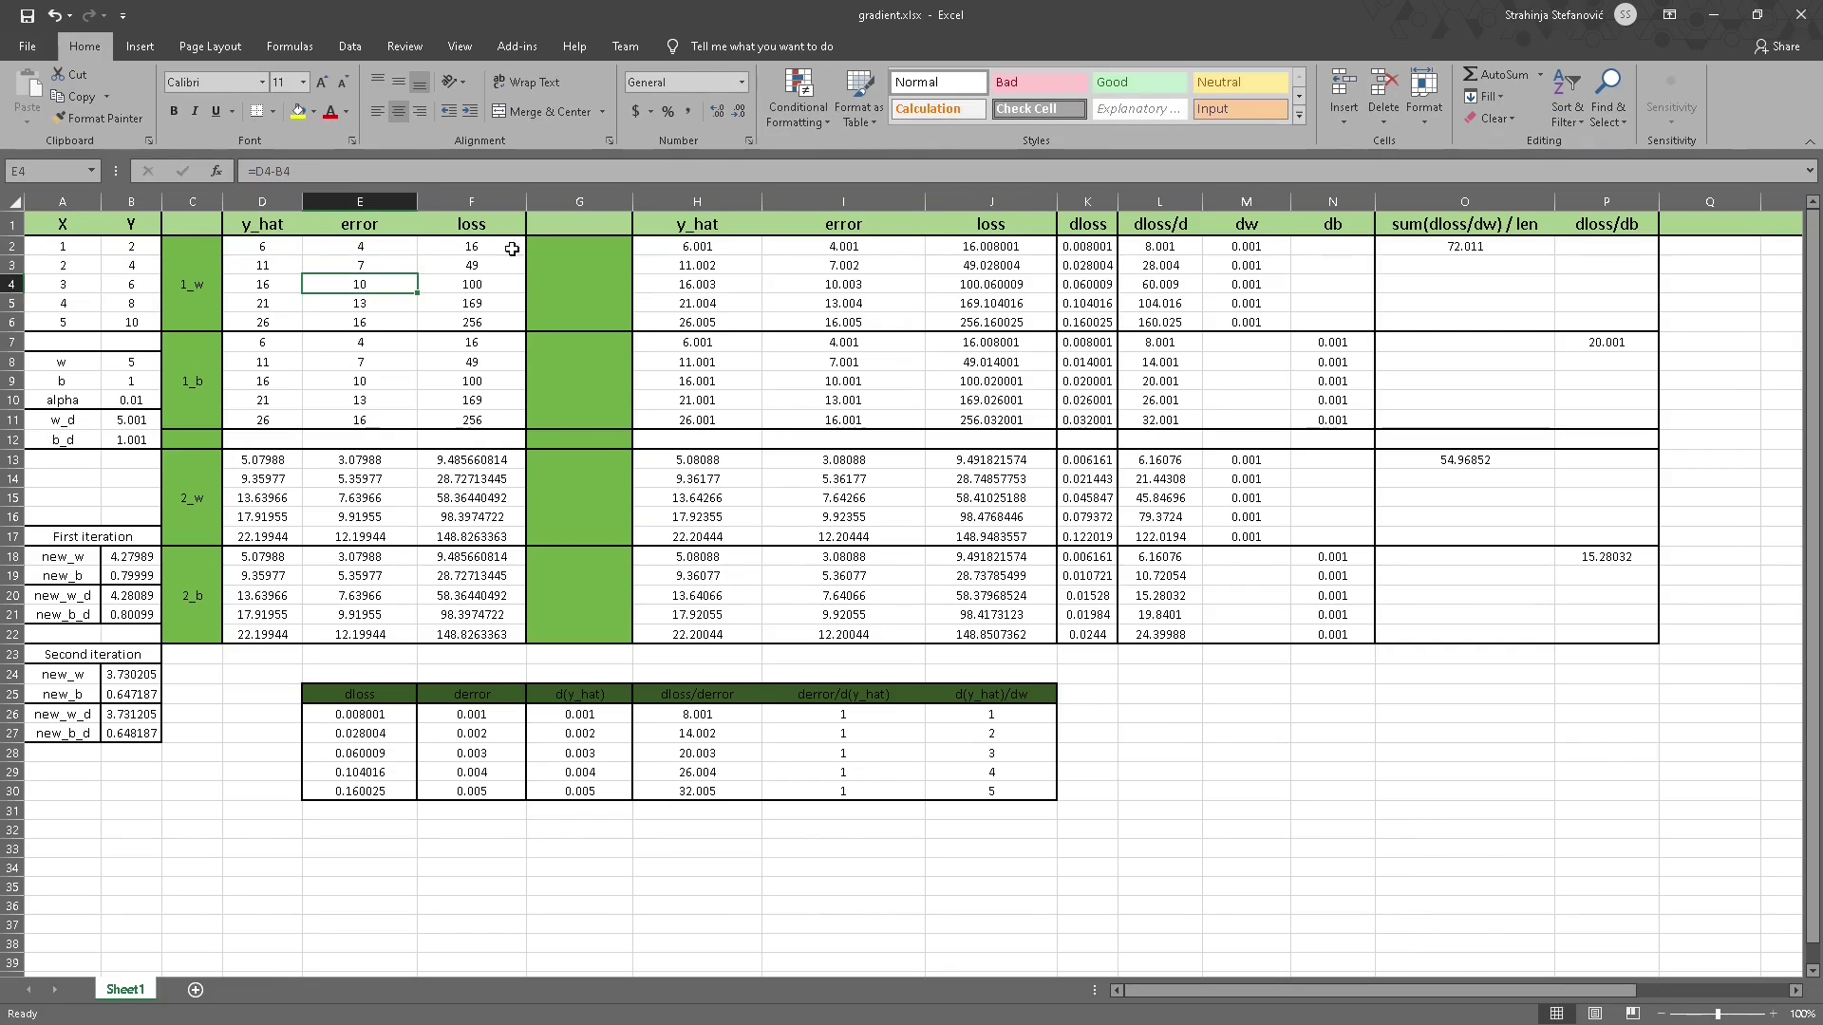
click(512, 249)
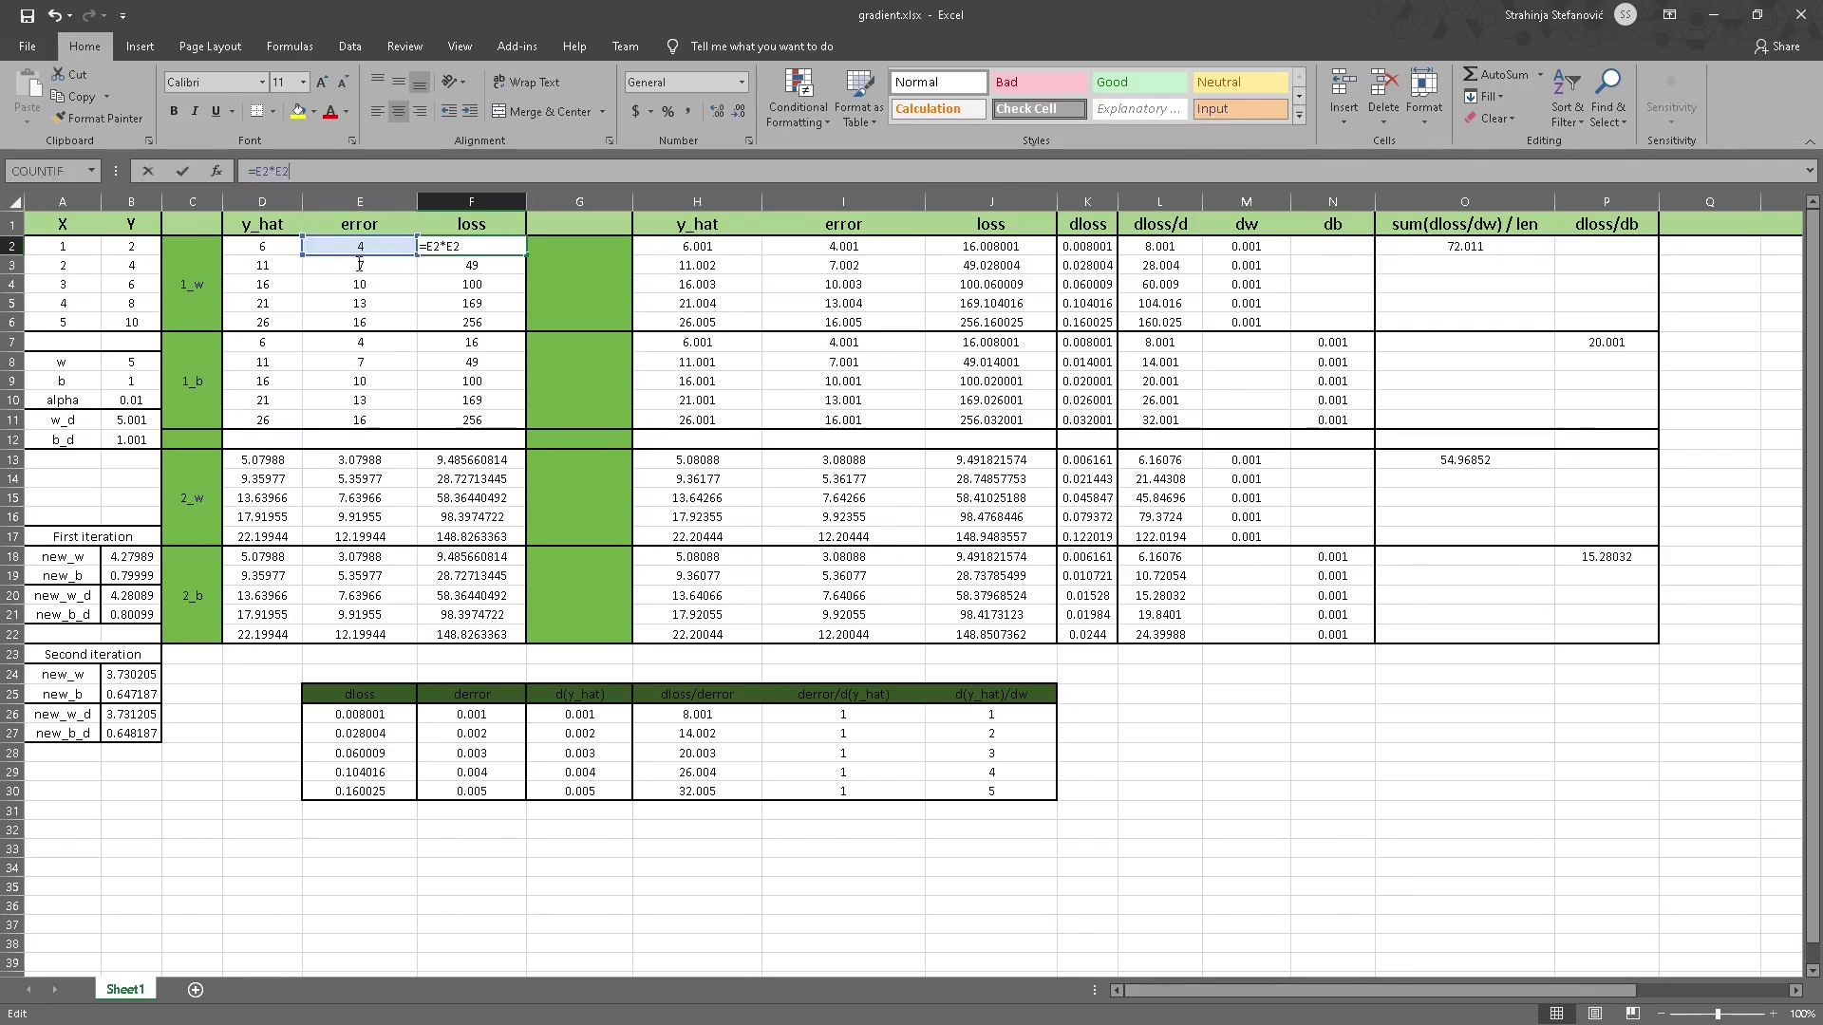
click(991, 246)
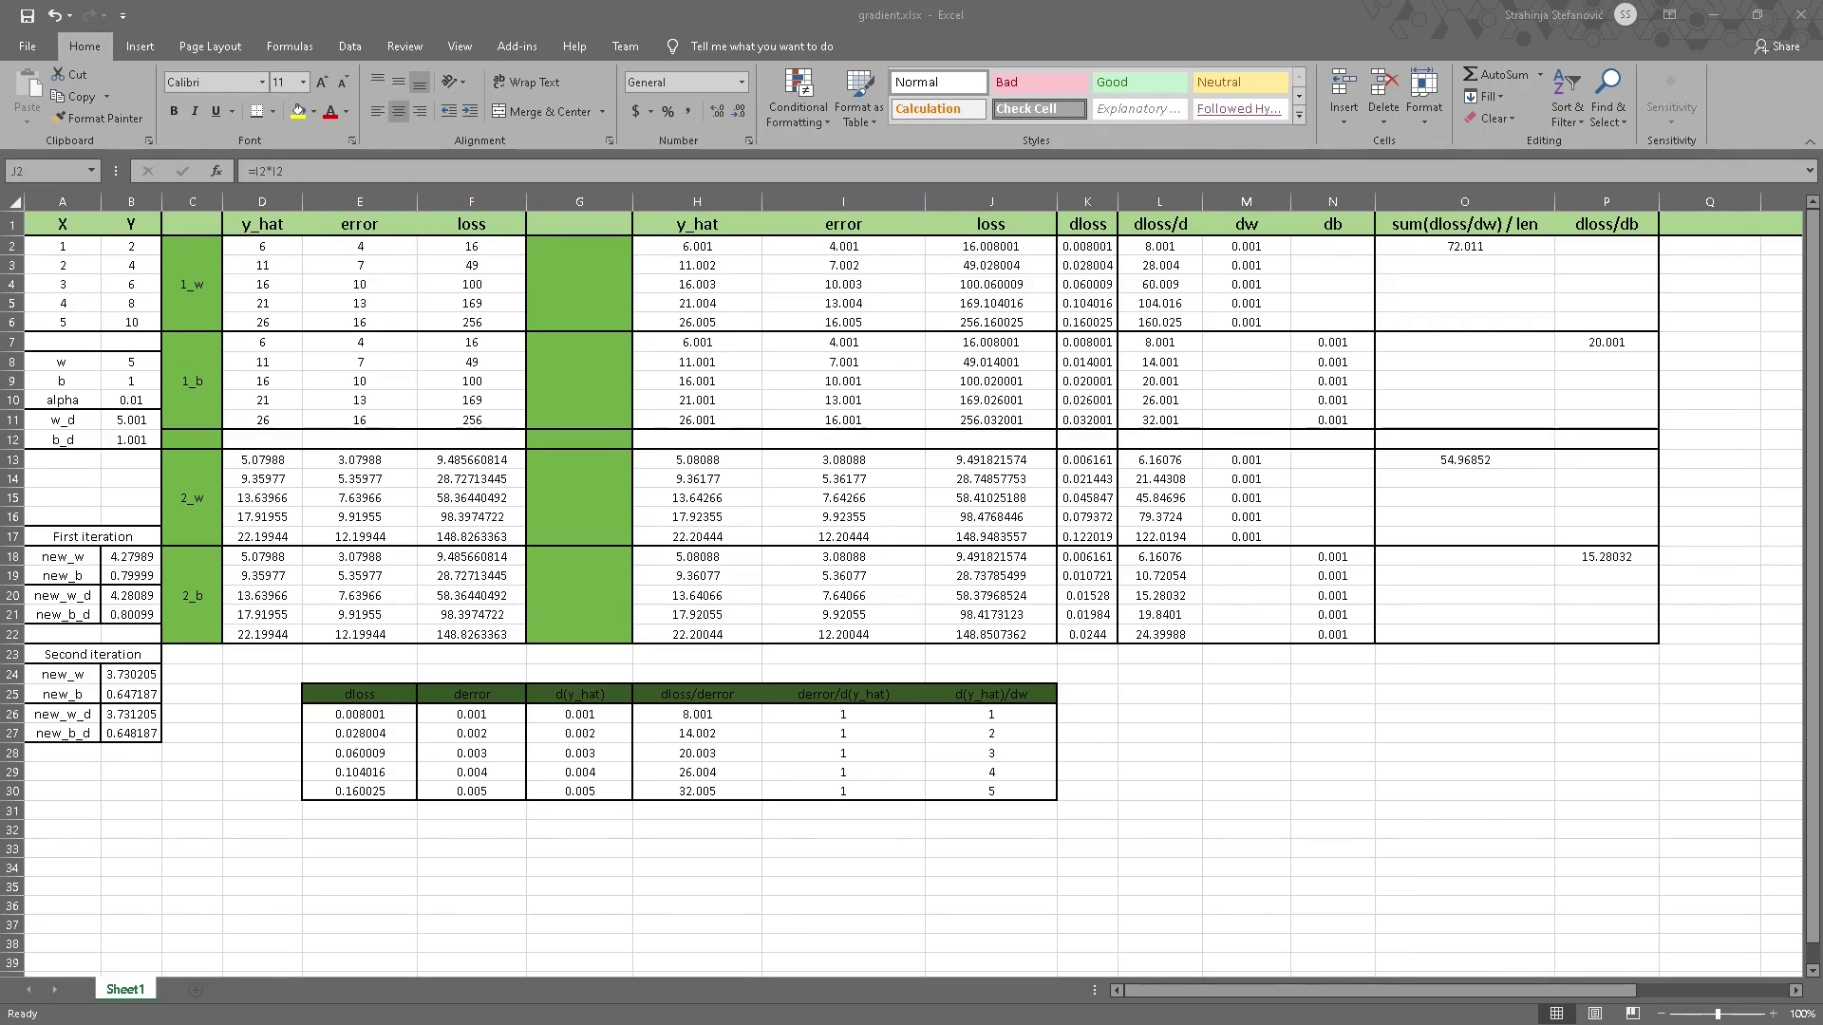
click(1021, 249)
click(496, 245)
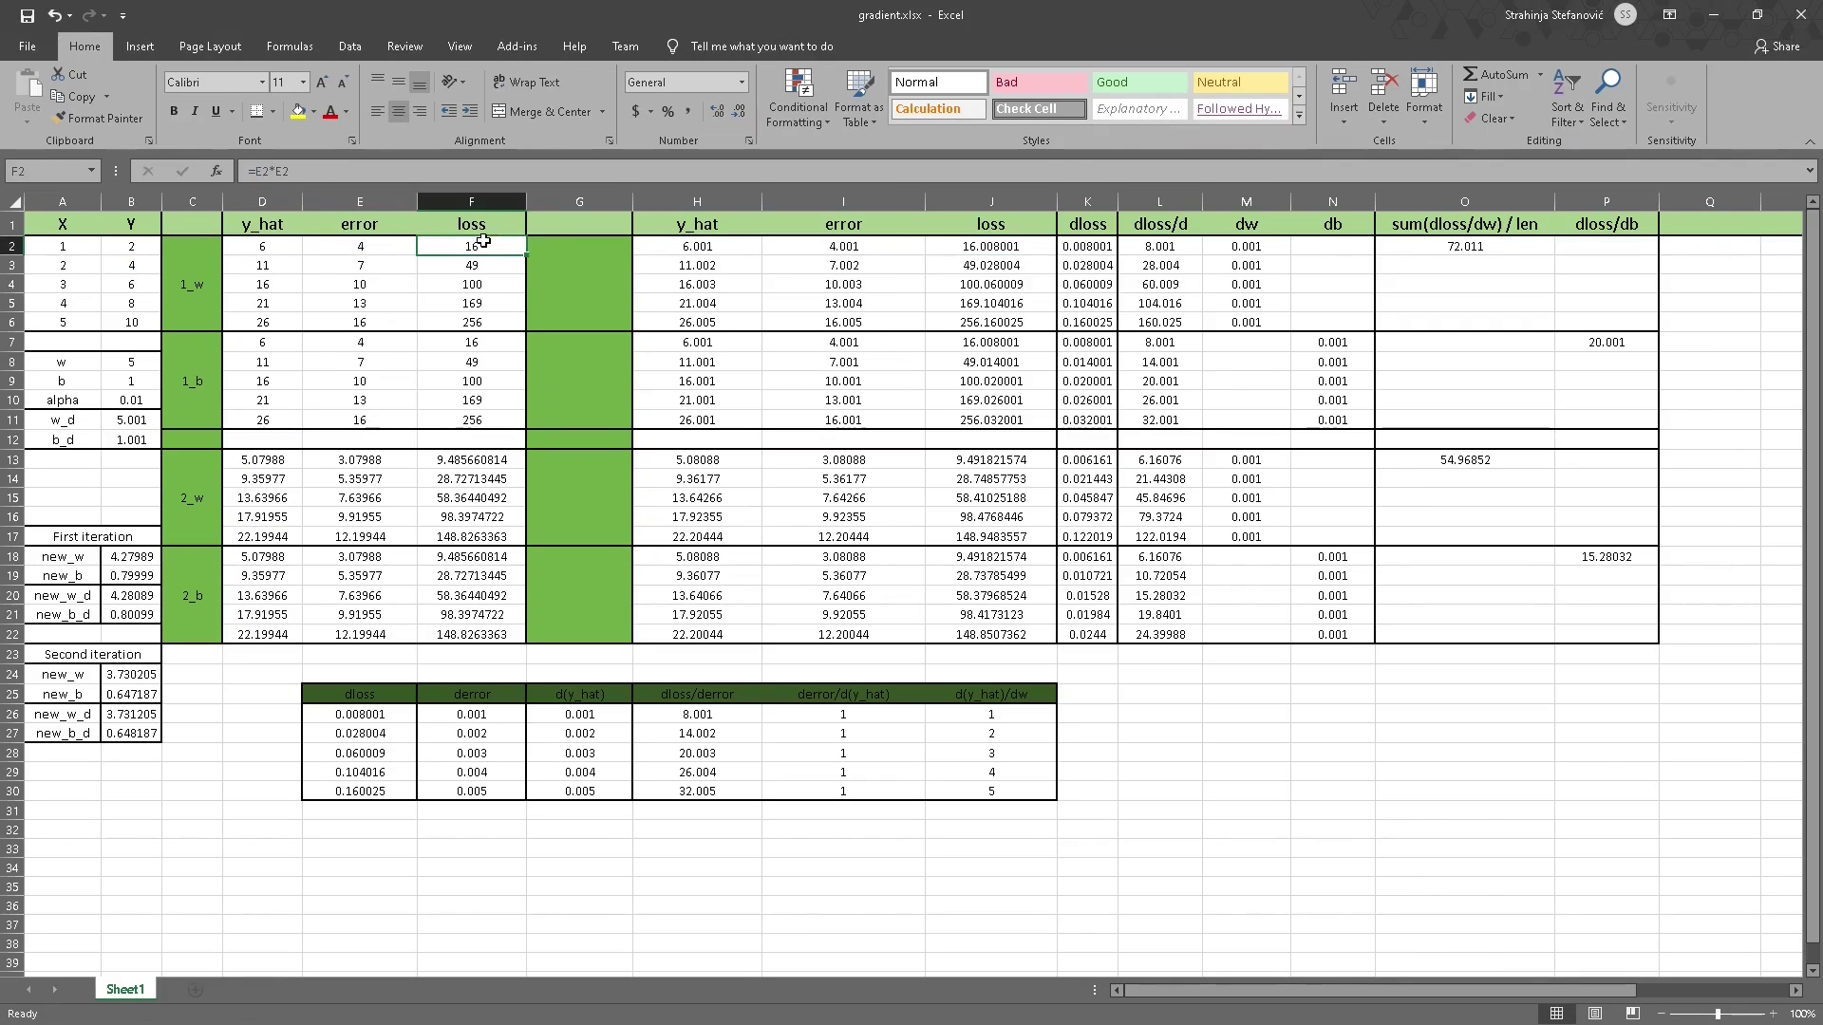
click(1092, 246)
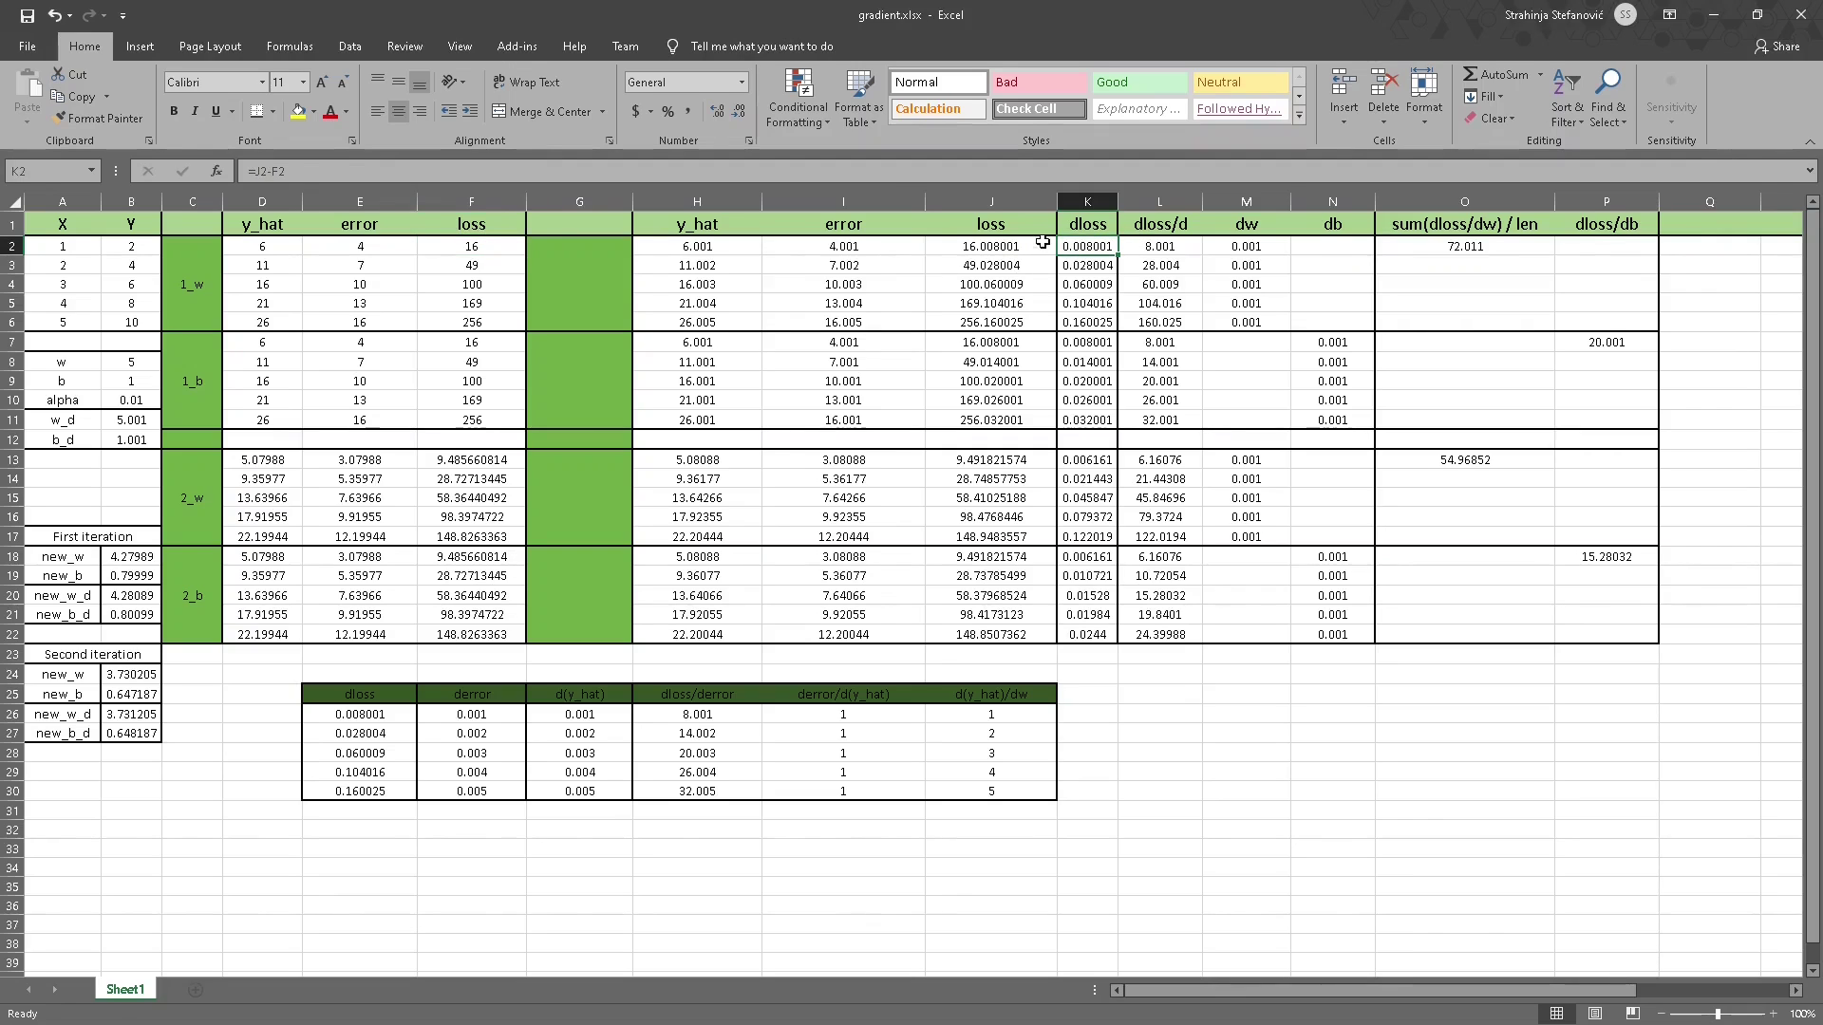
click(1013, 167)
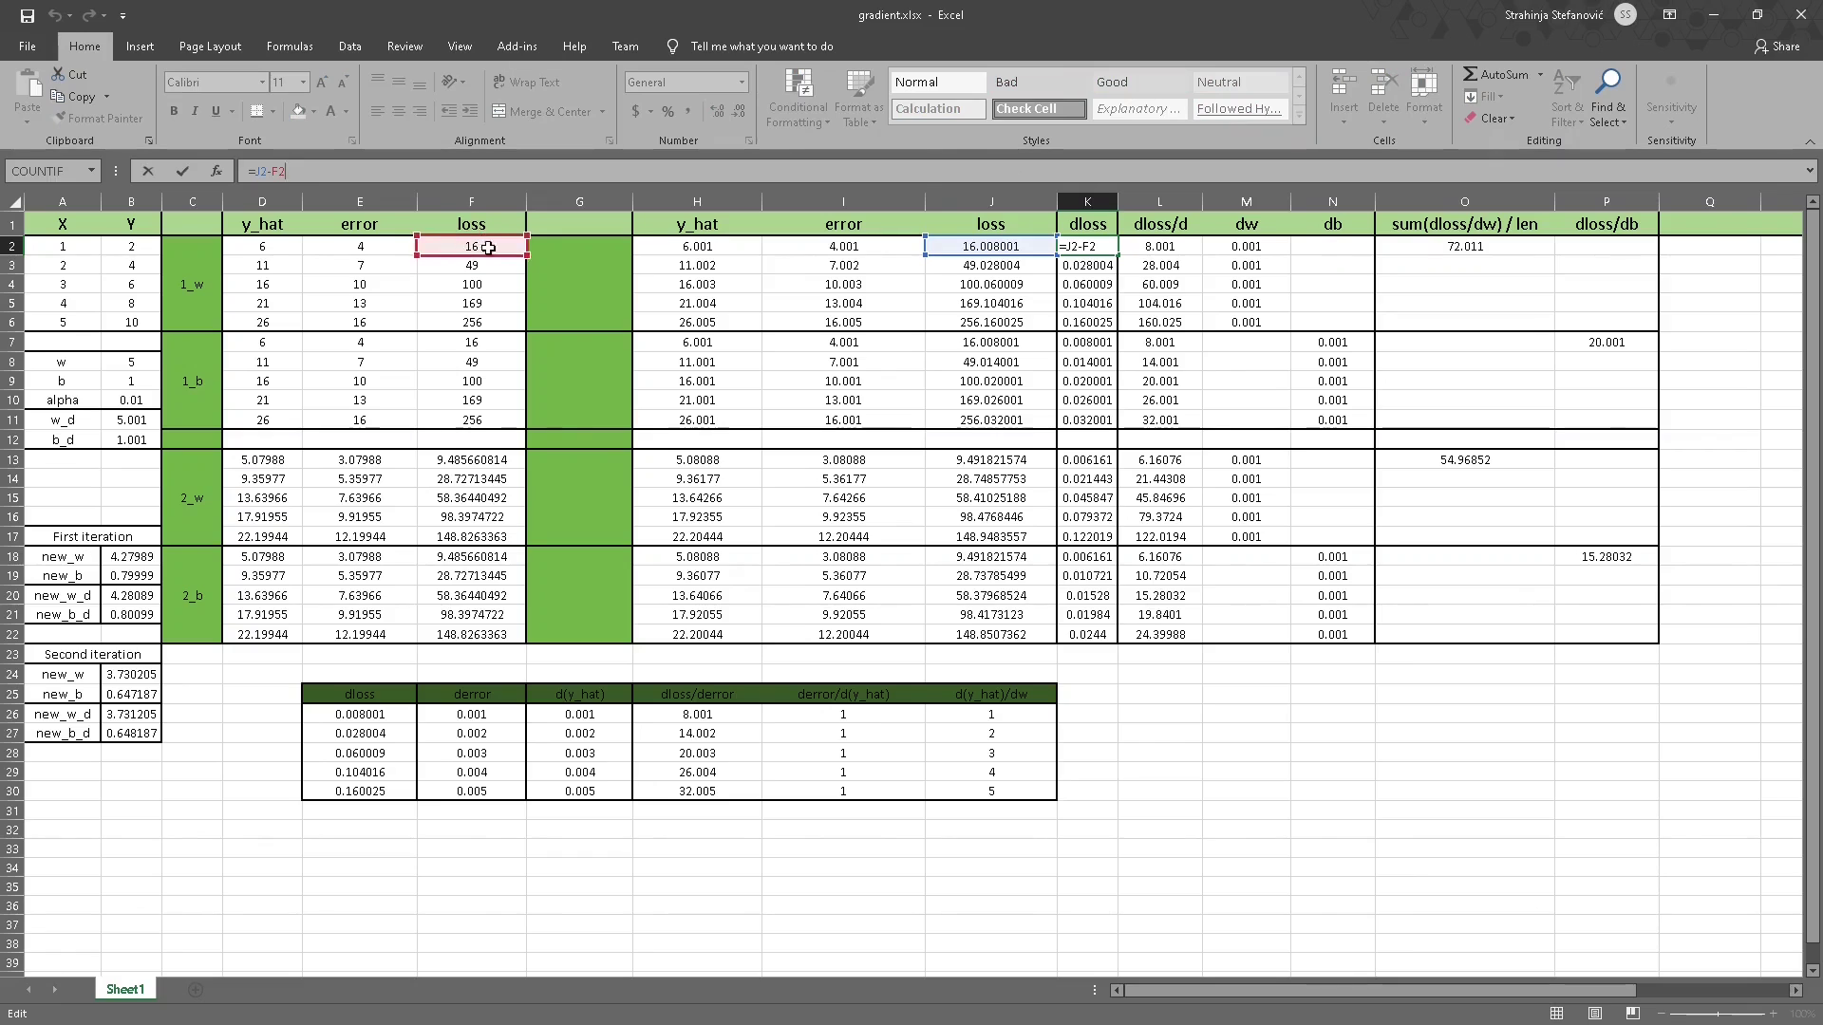
key(ctrl+Return)
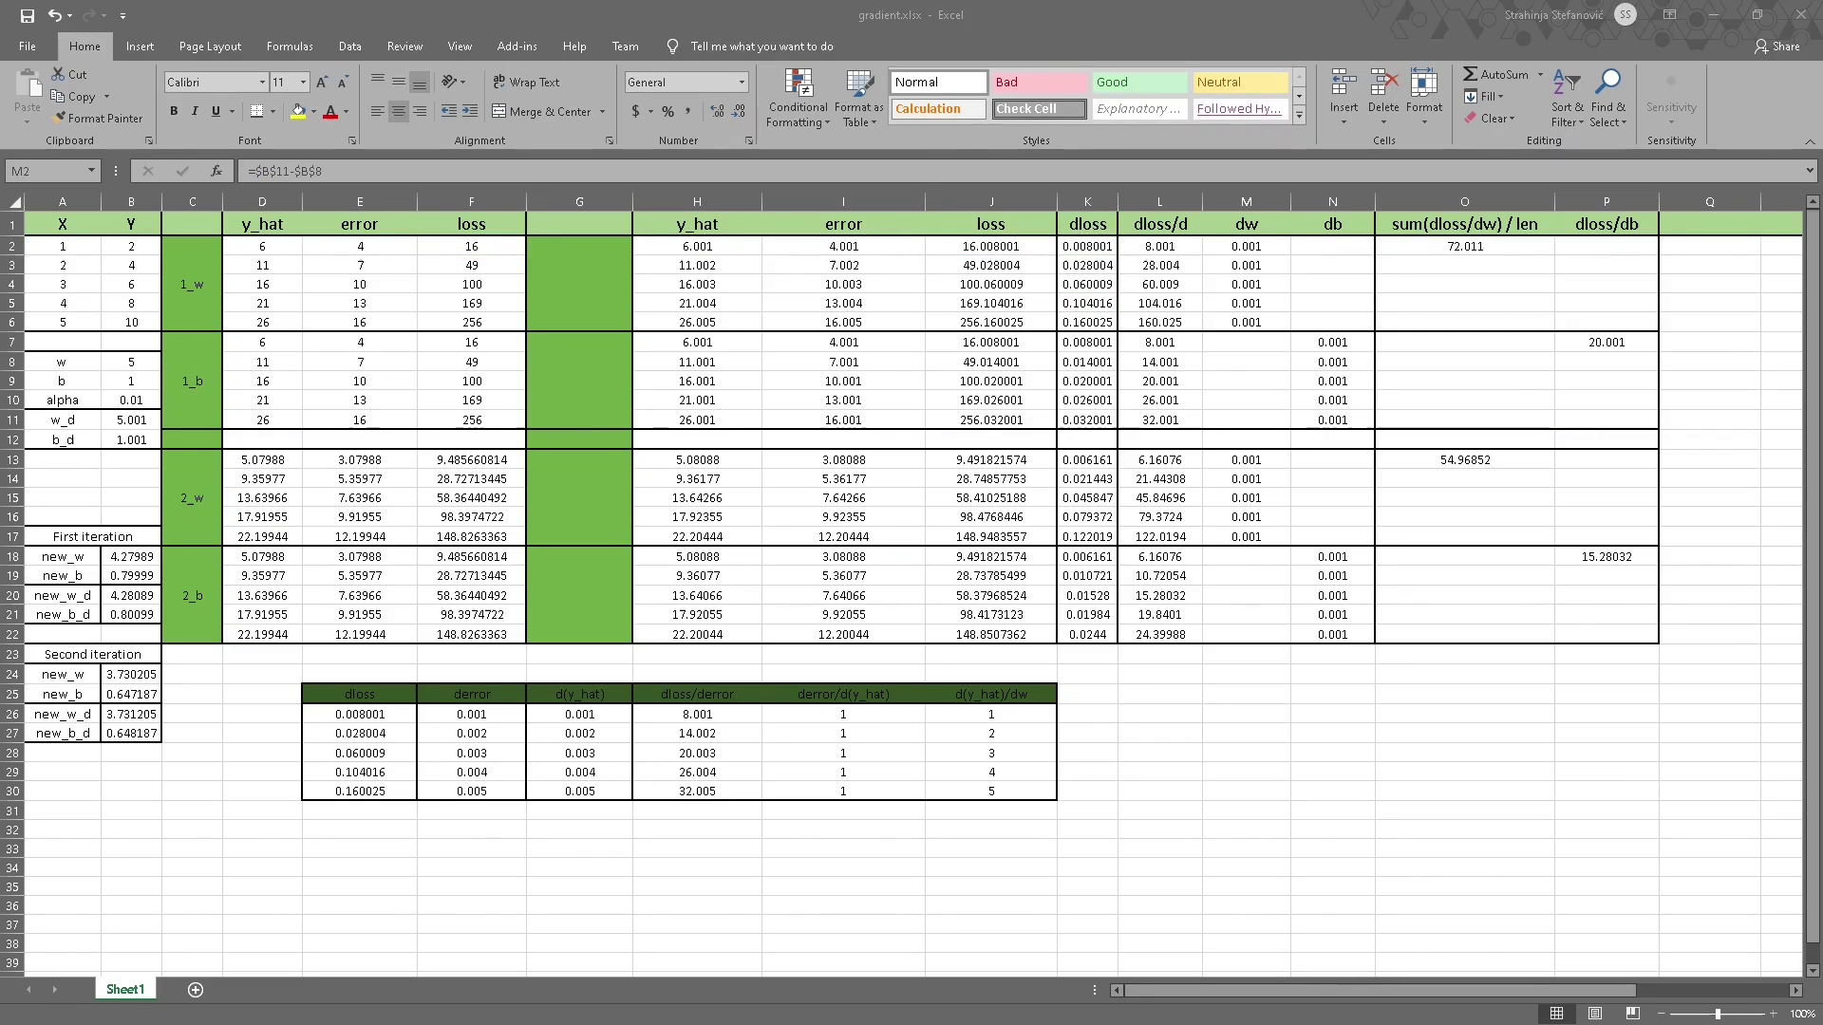
Check the dloss/dw formula in L2 and its average over the five X rows.
key(Right)
key(Right)
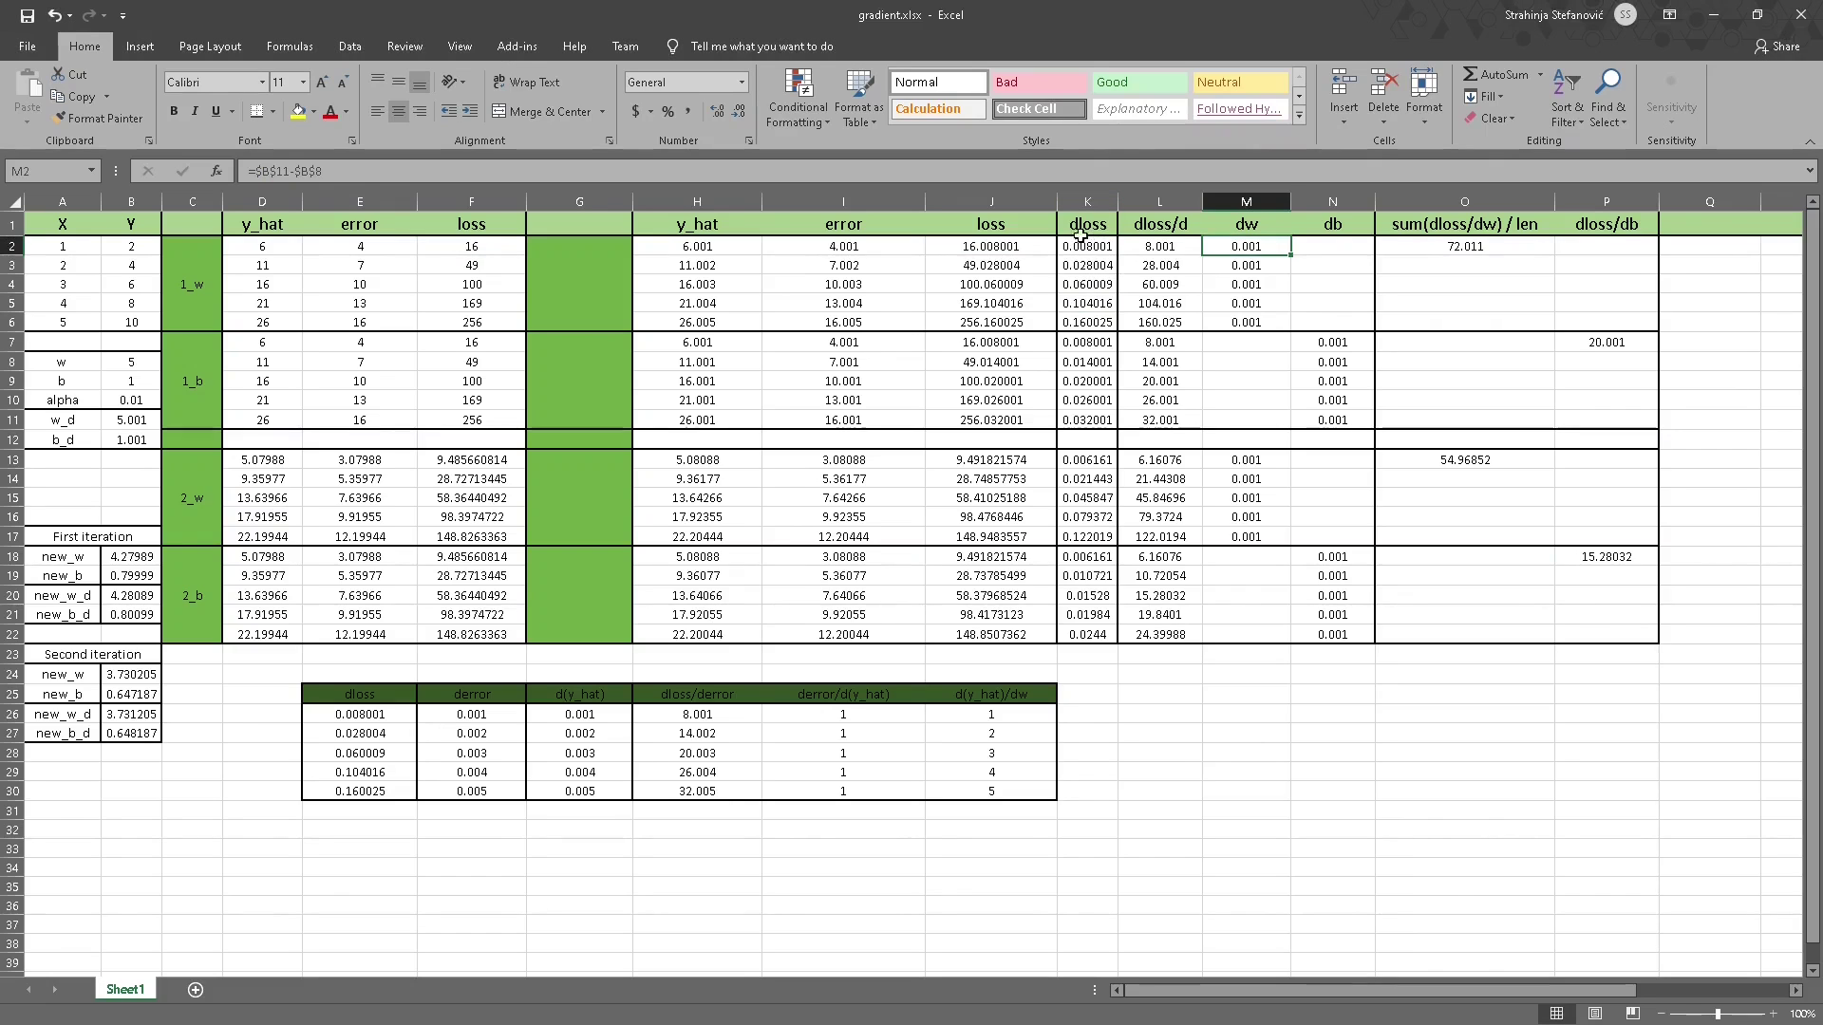
click(1087, 244)
click(1234, 243)
click(1089, 249)
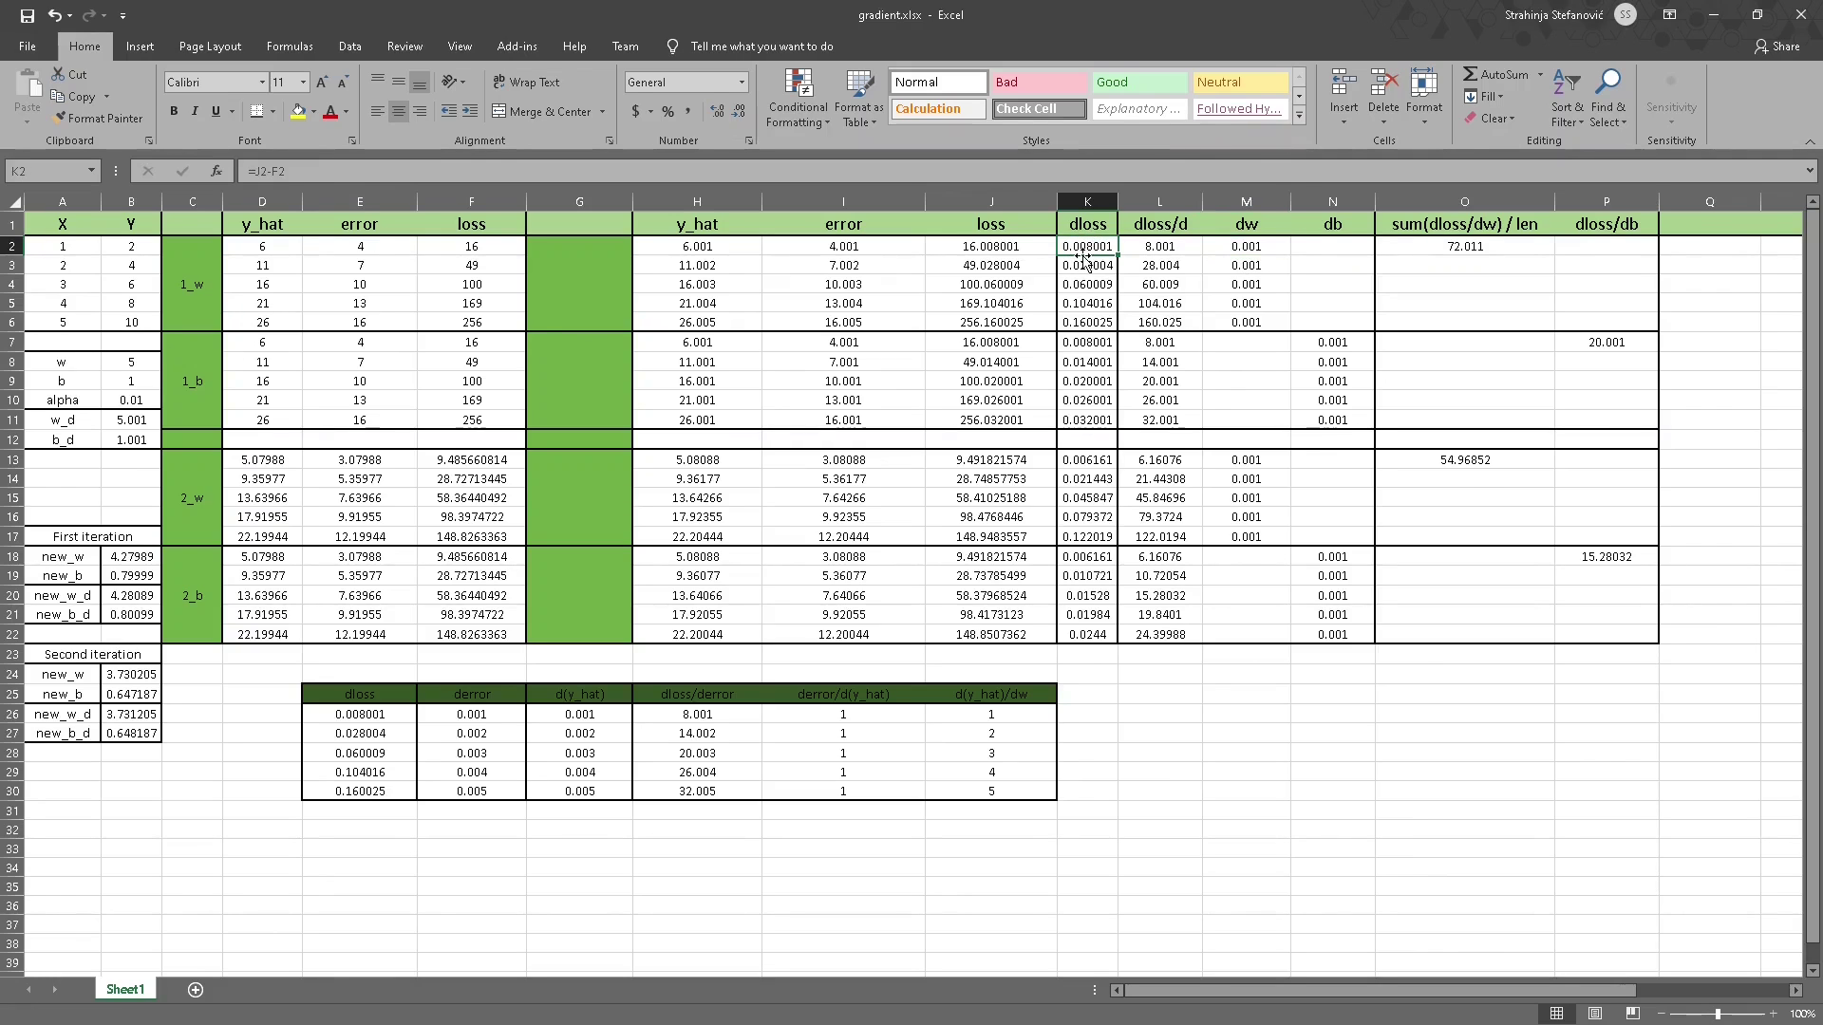
click(1177, 245)
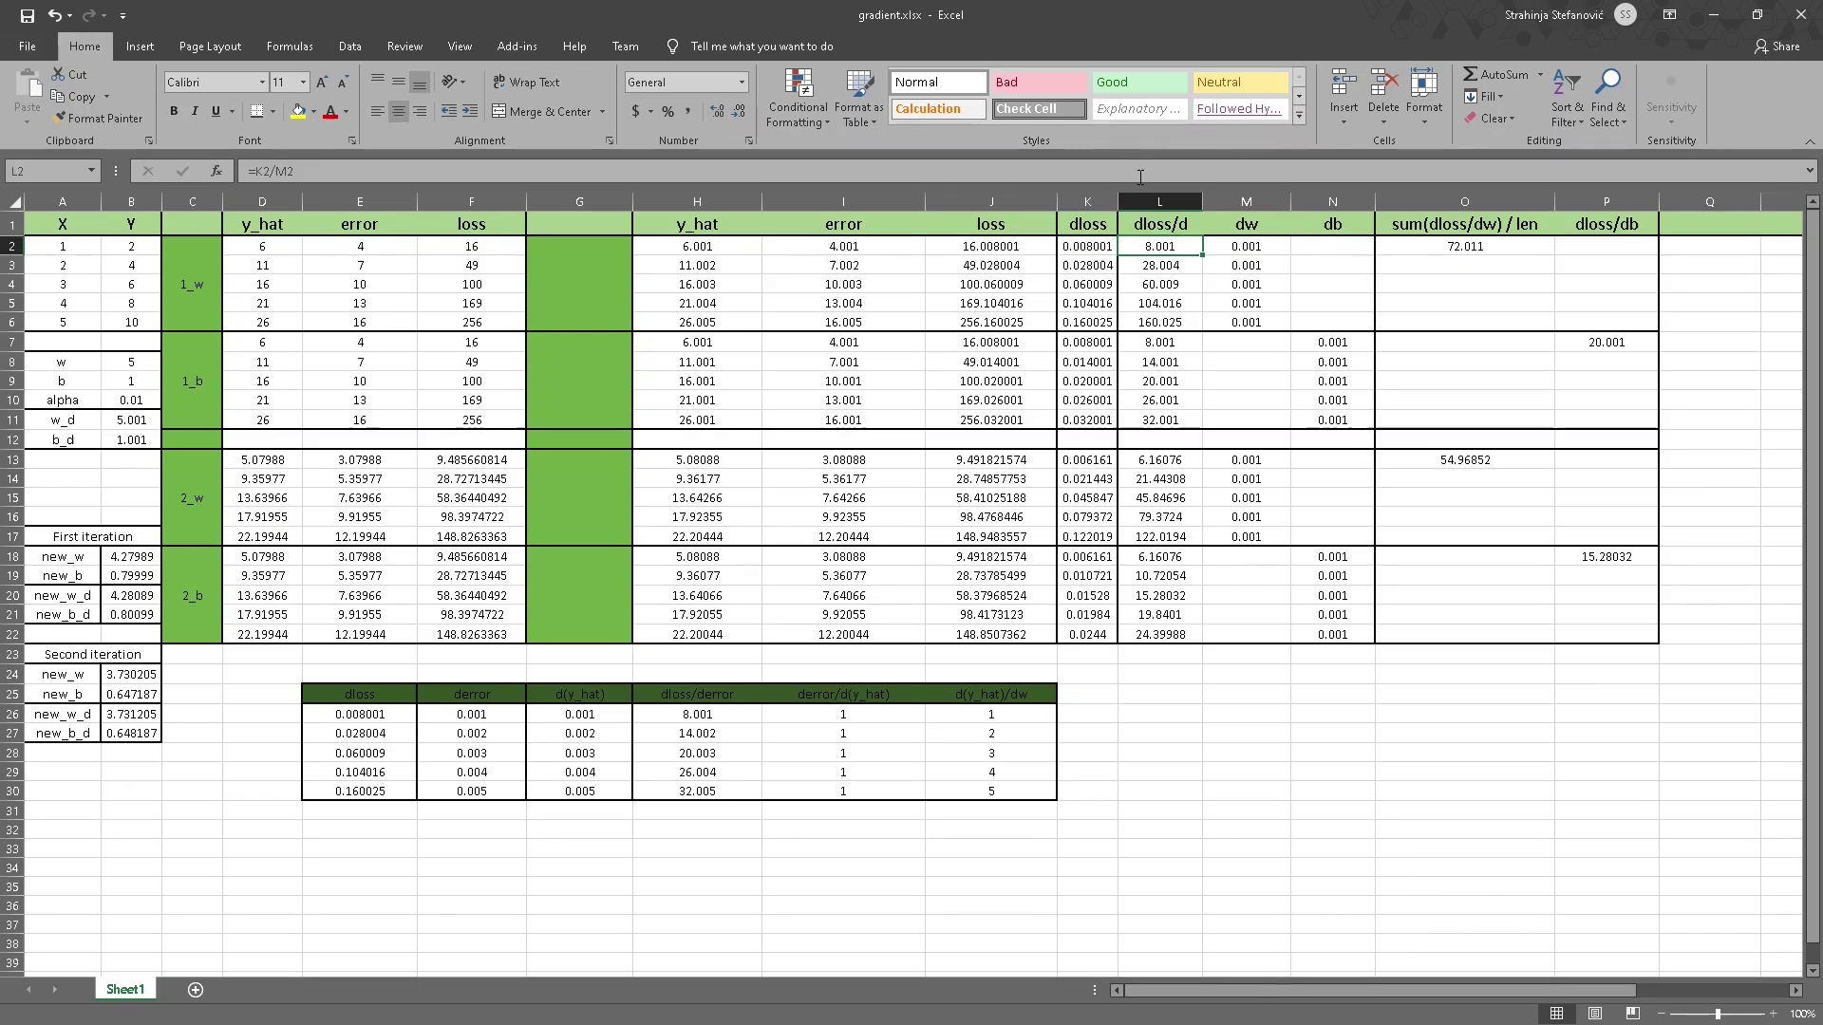
double_click(1174, 246)
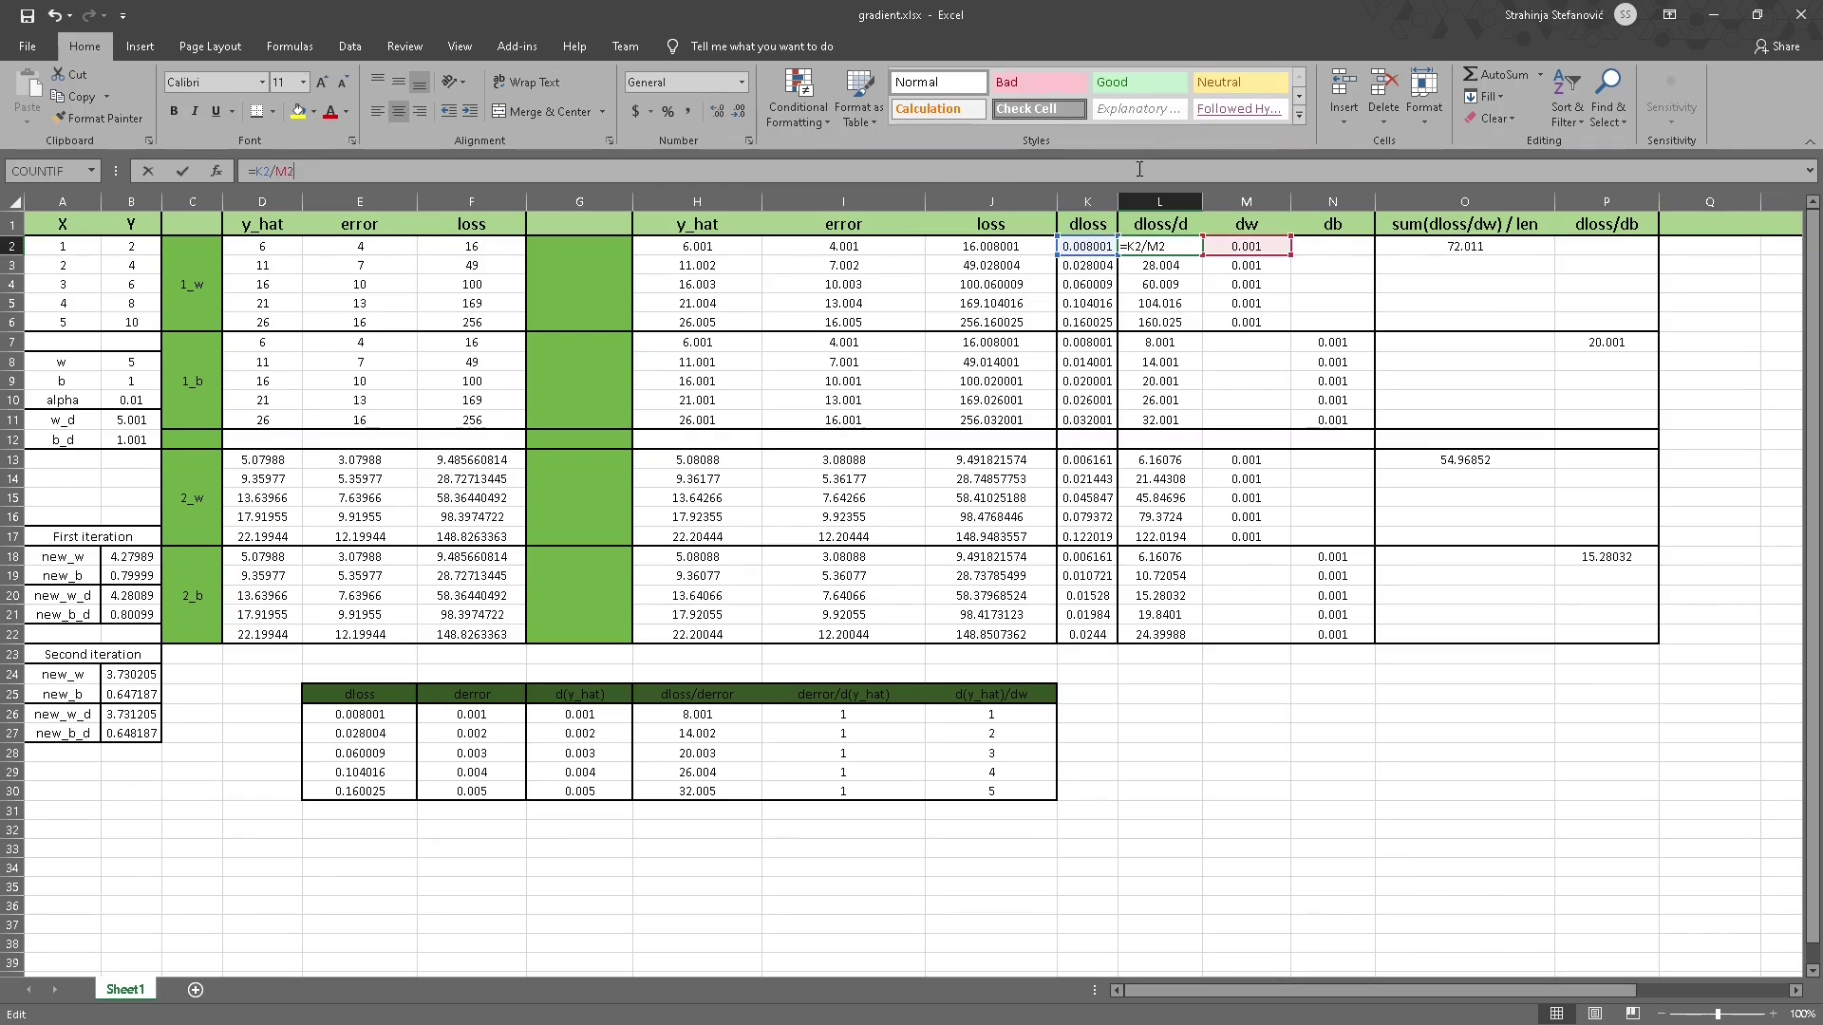
click(1169, 318)
click(1168, 247)
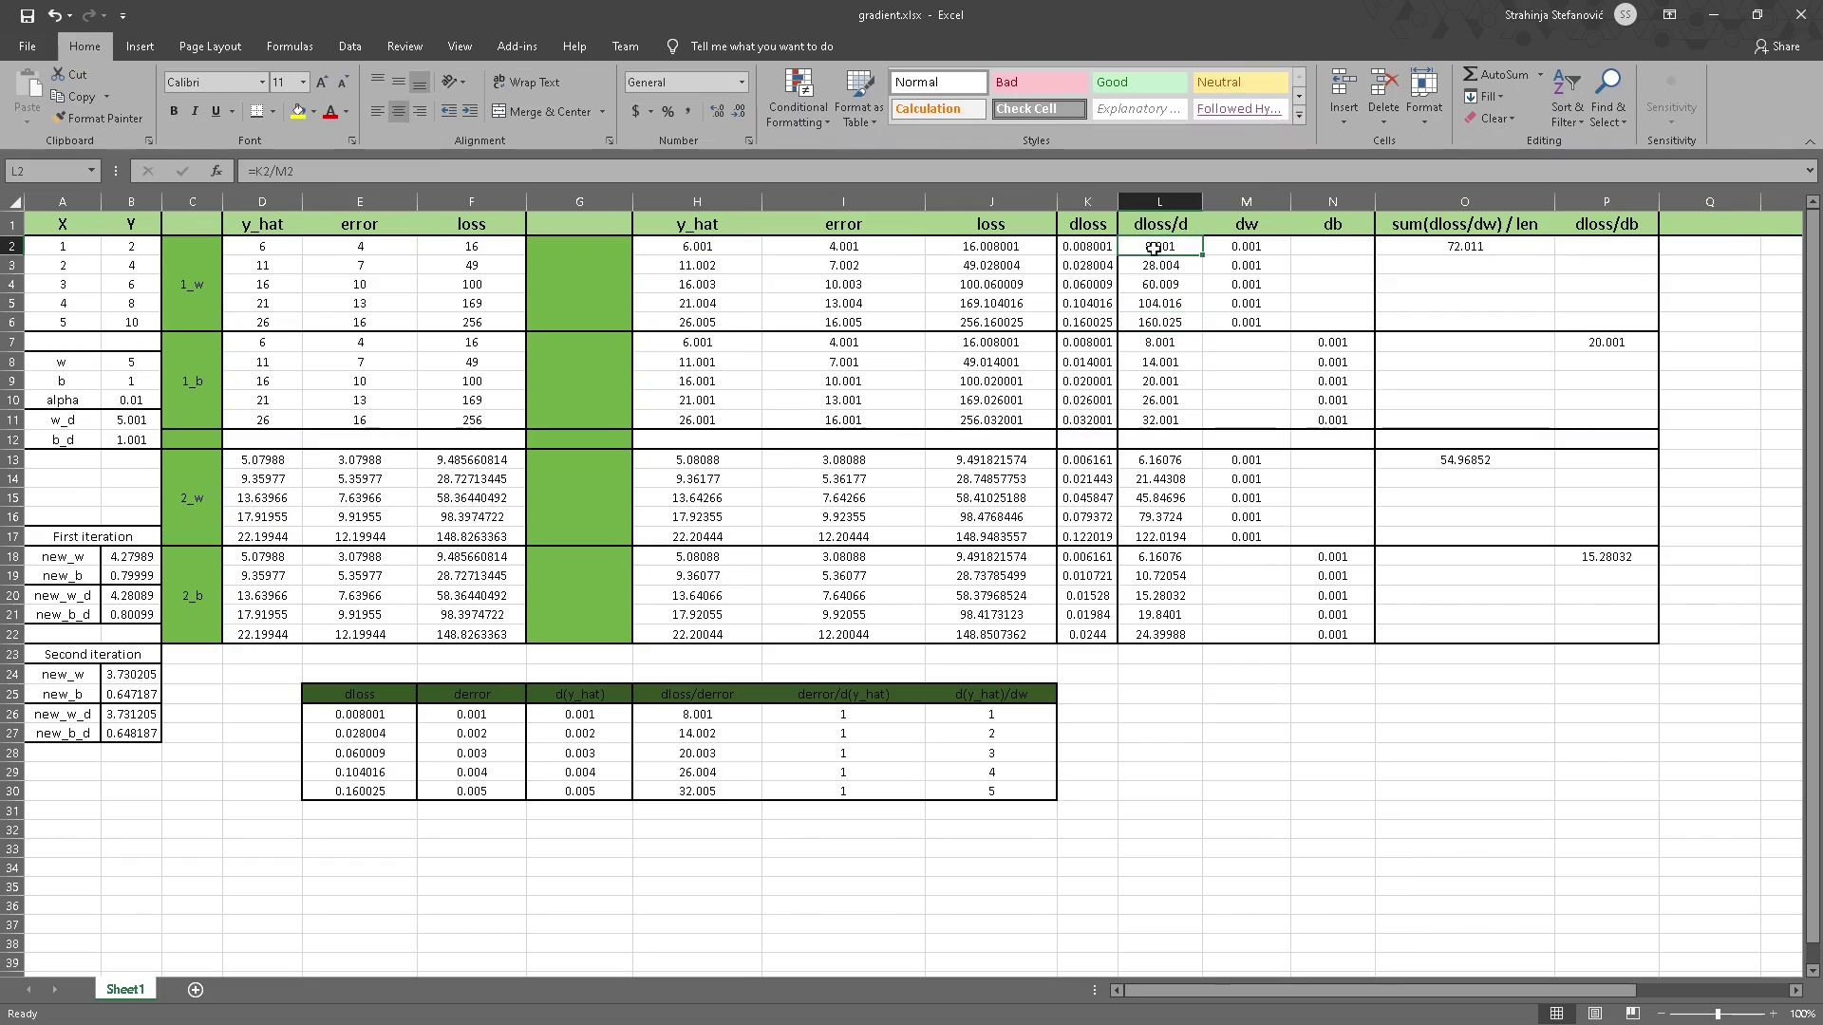
click(1428, 248)
key(F2)
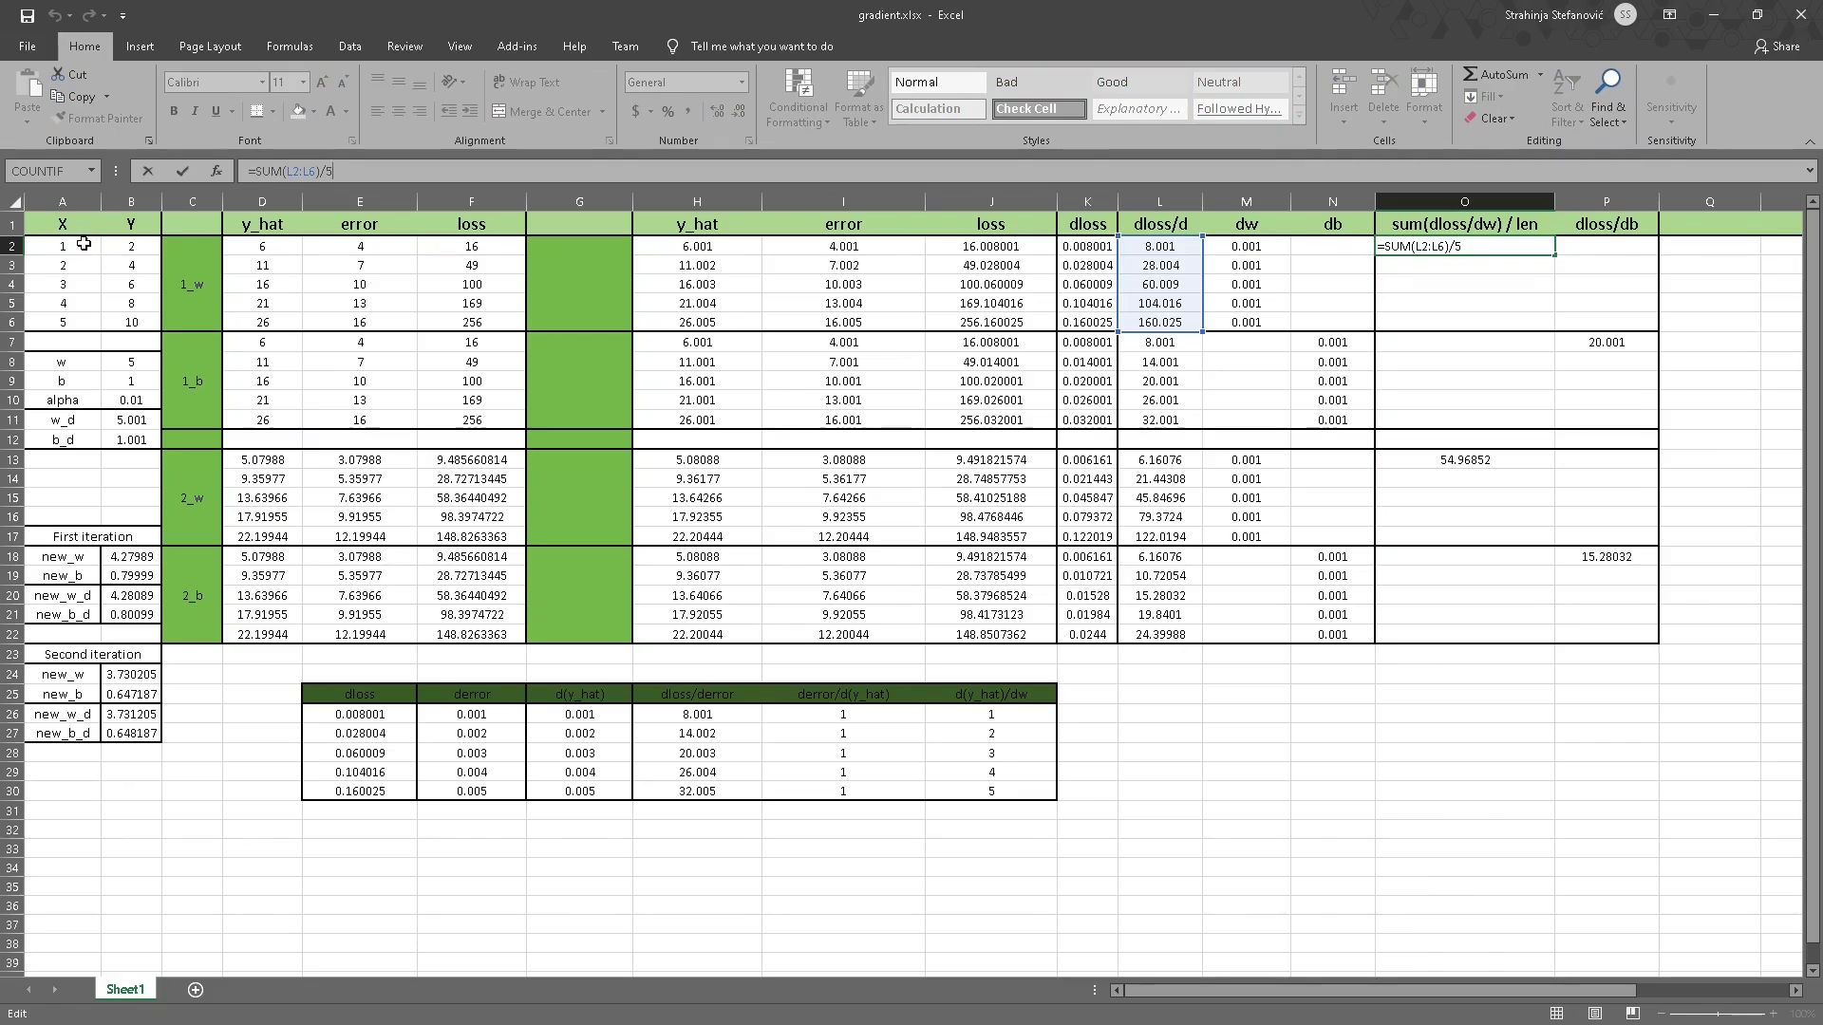
drag(83, 244, 64, 325)
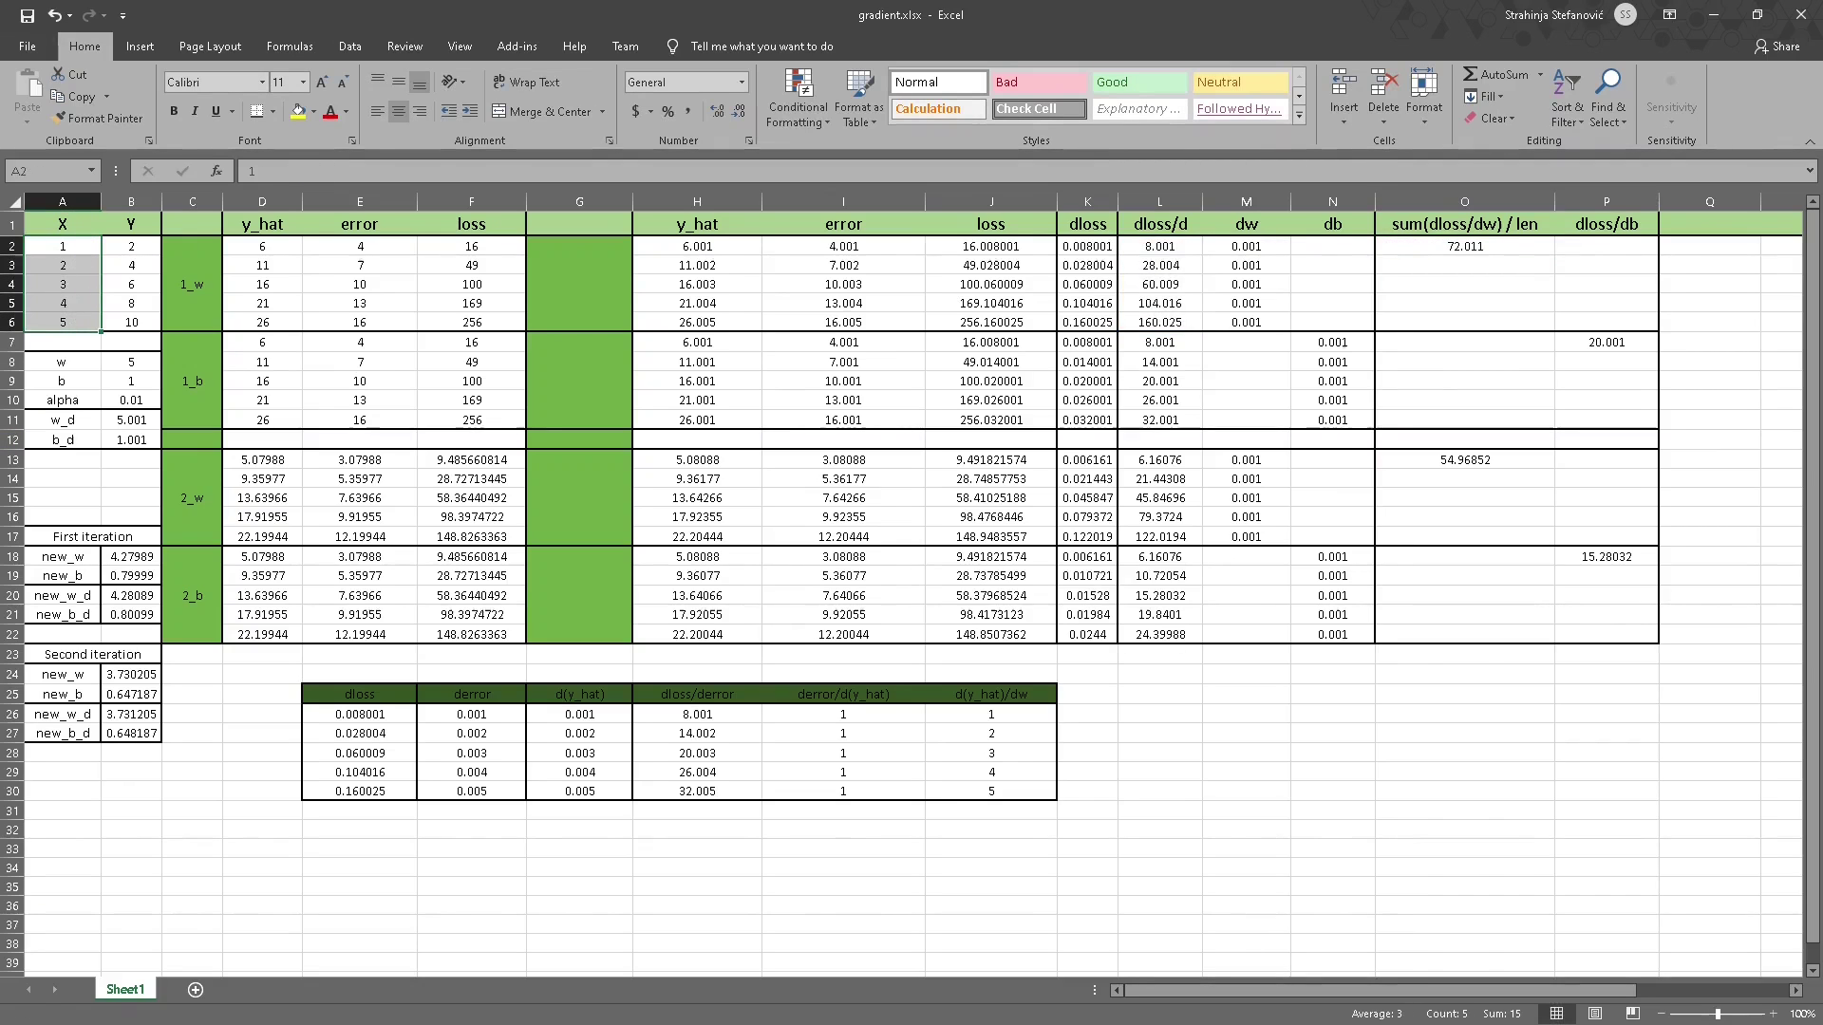
key(alt+Tab)
click(1469, 247)
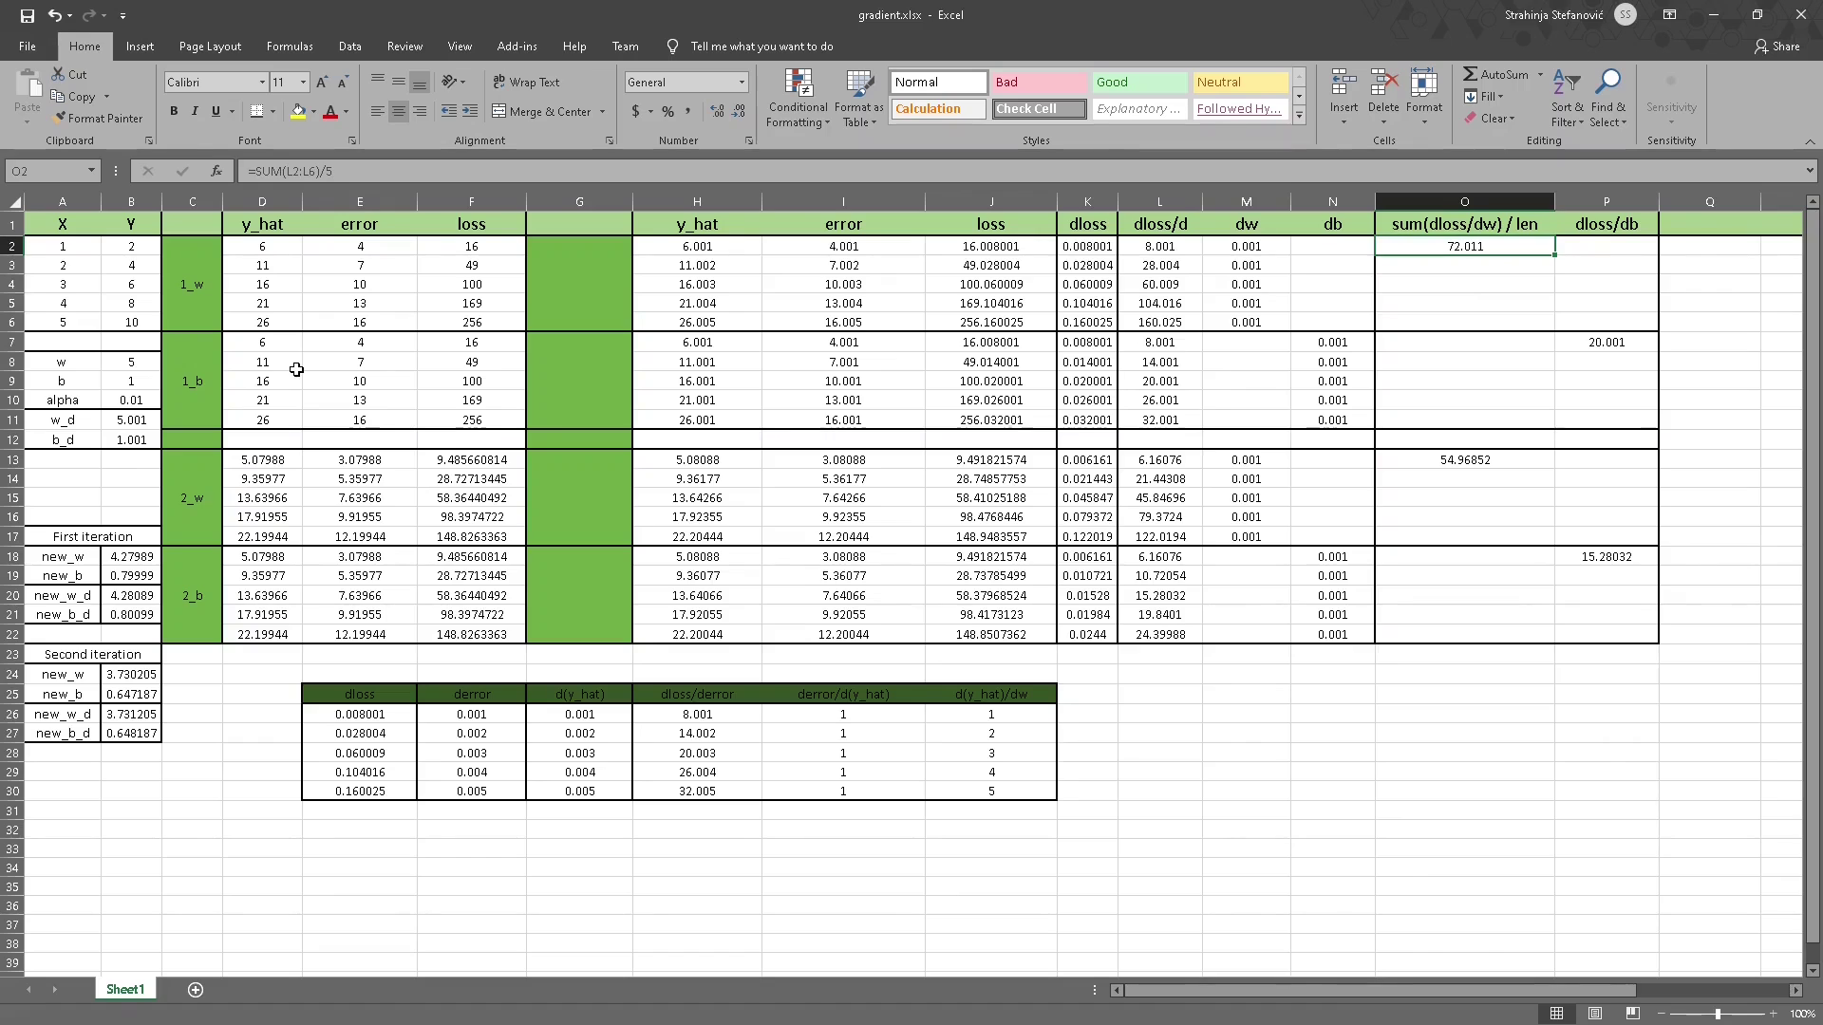
Check the new_w update formula, then the 1_b block's y_hat, losses and bias-nudged H7 formula.
click(126, 561)
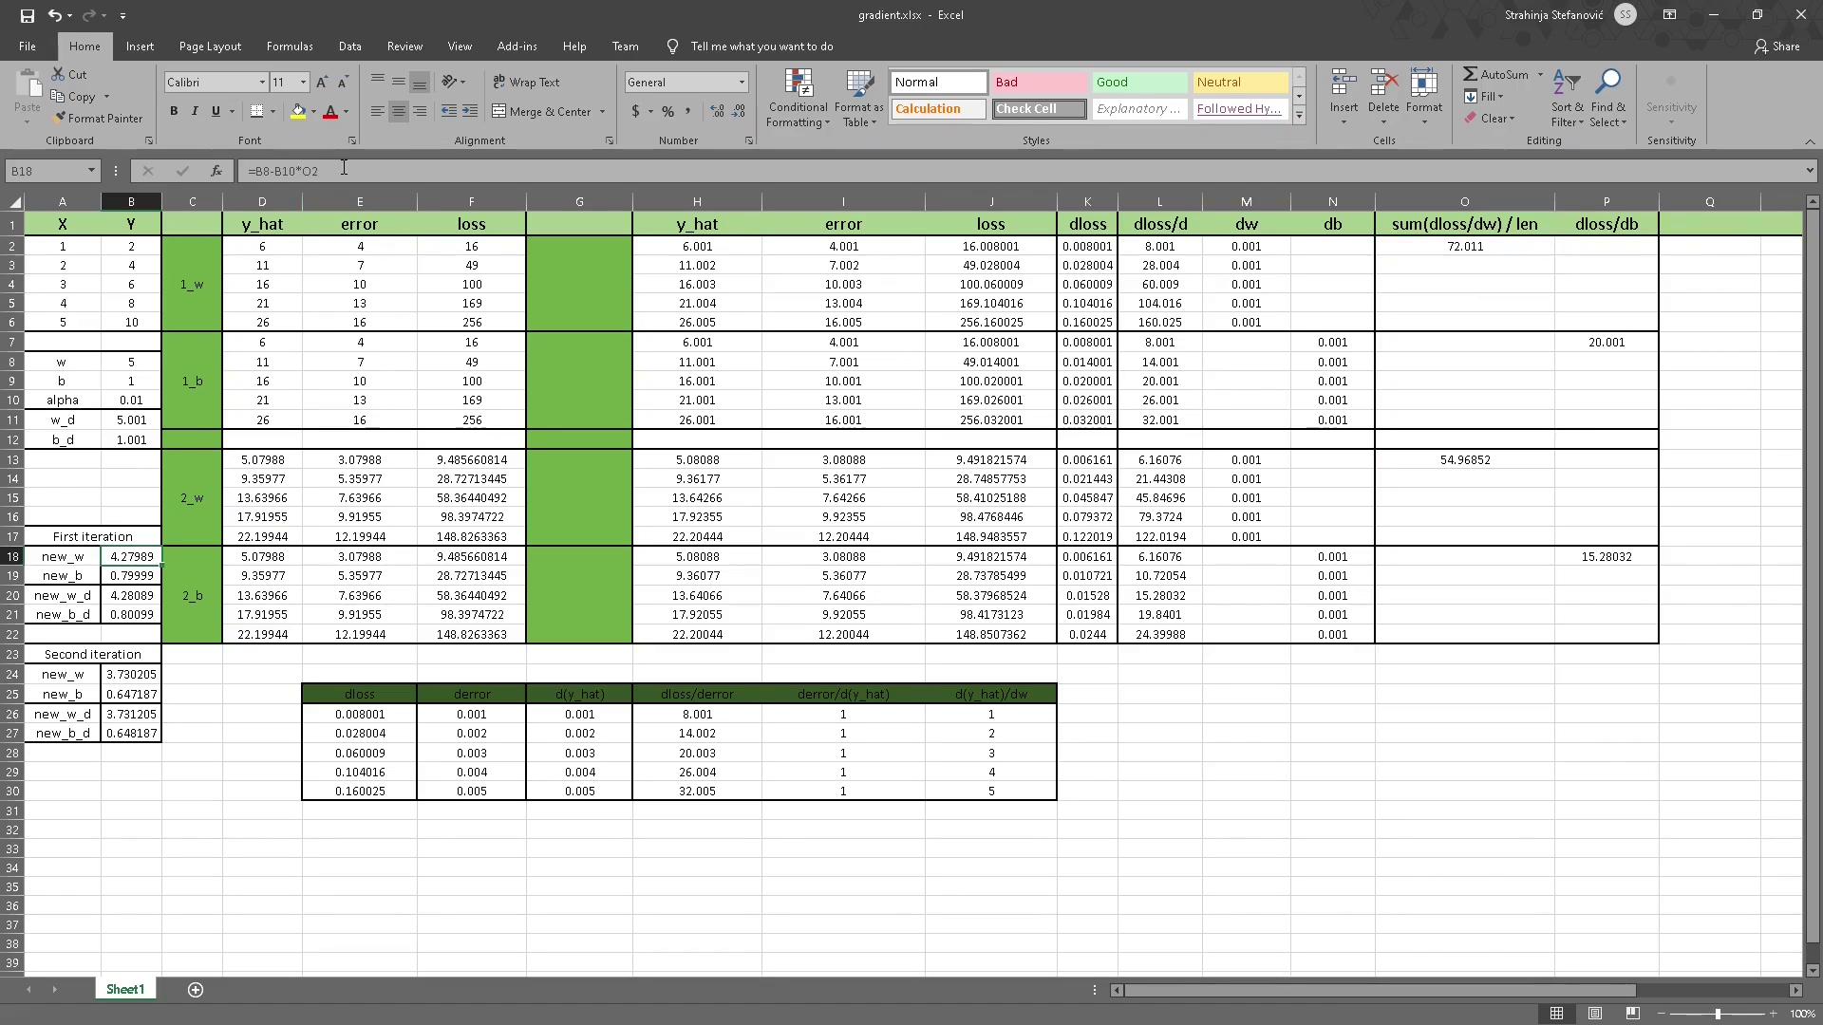
key(F2)
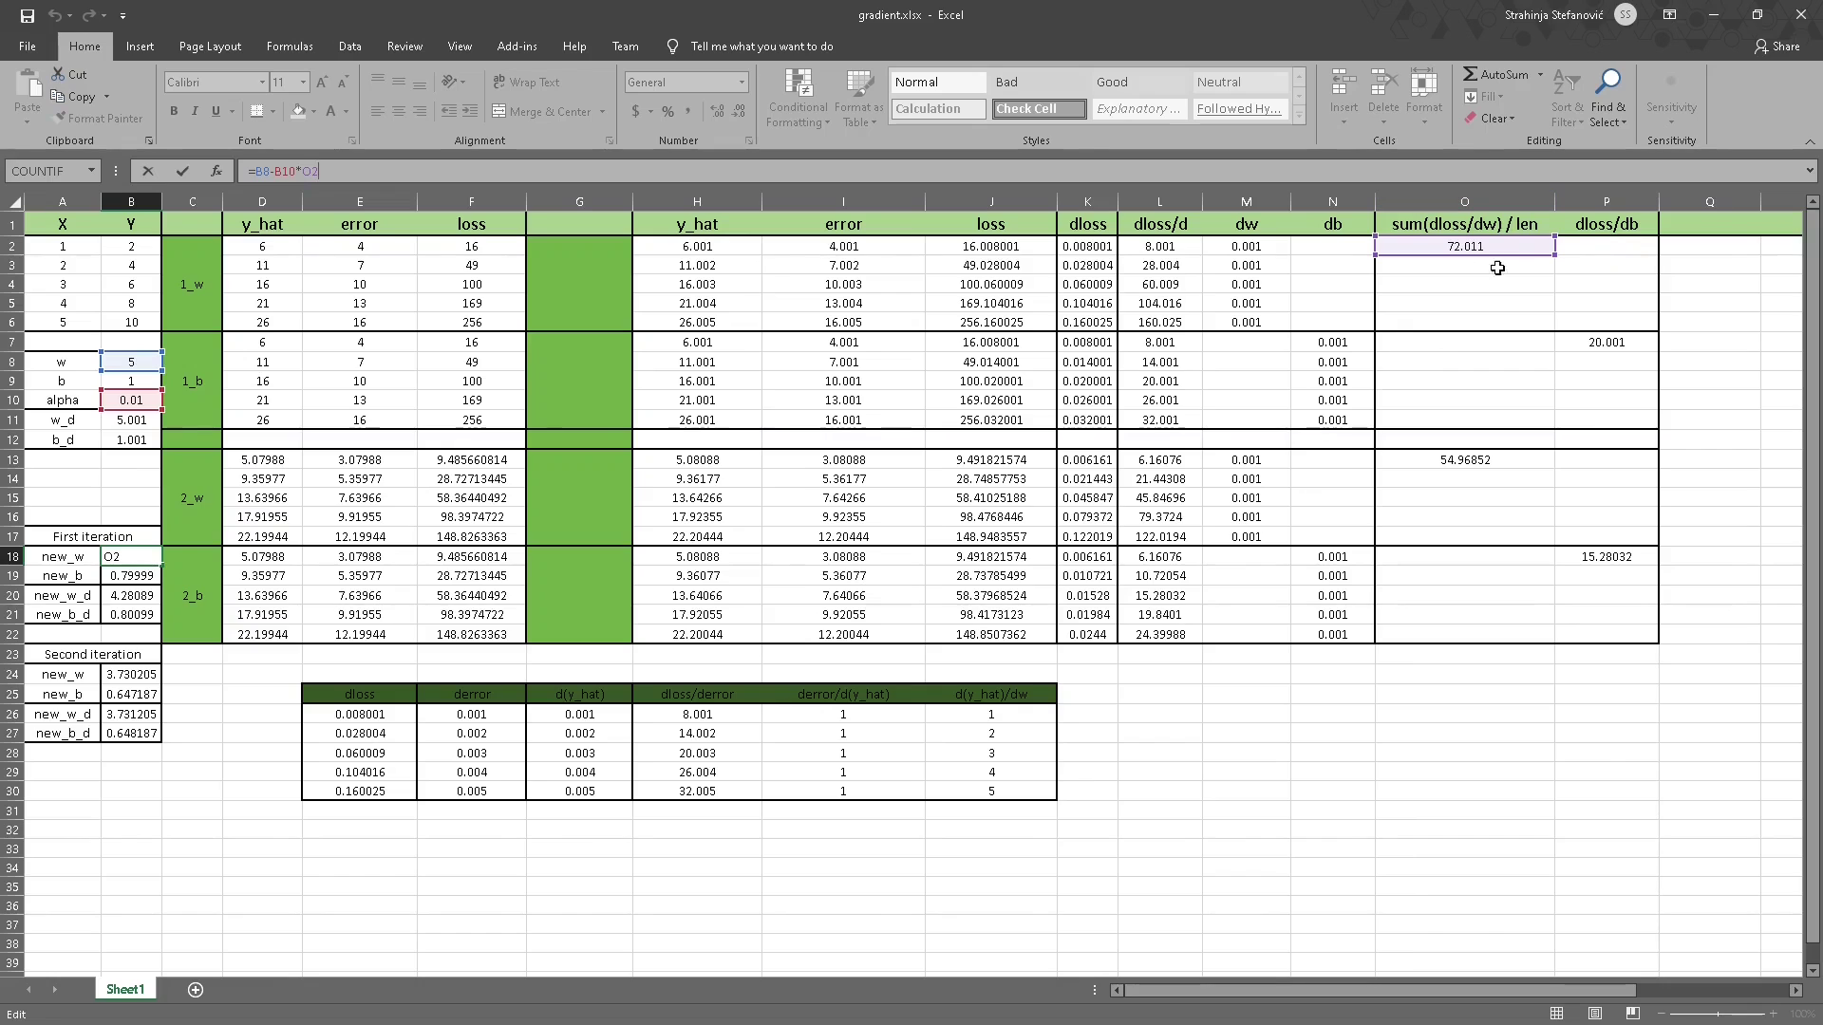
click(112, 595)
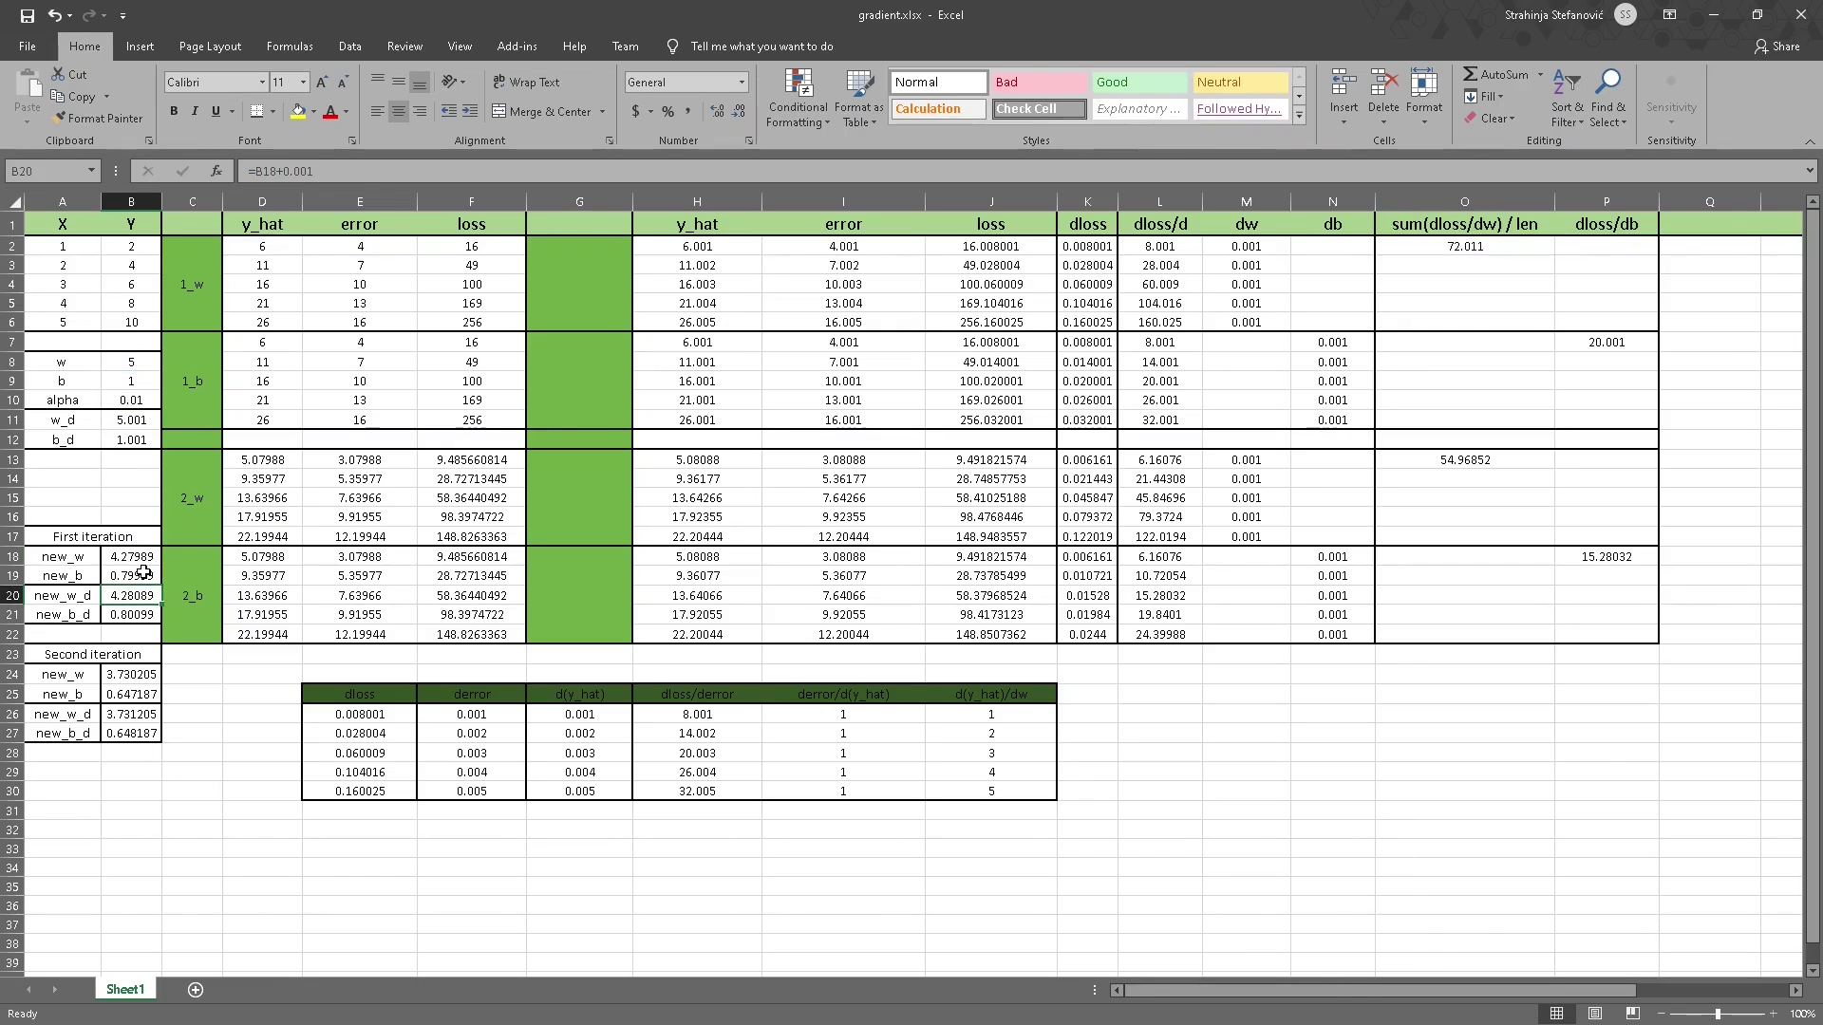
click(191, 381)
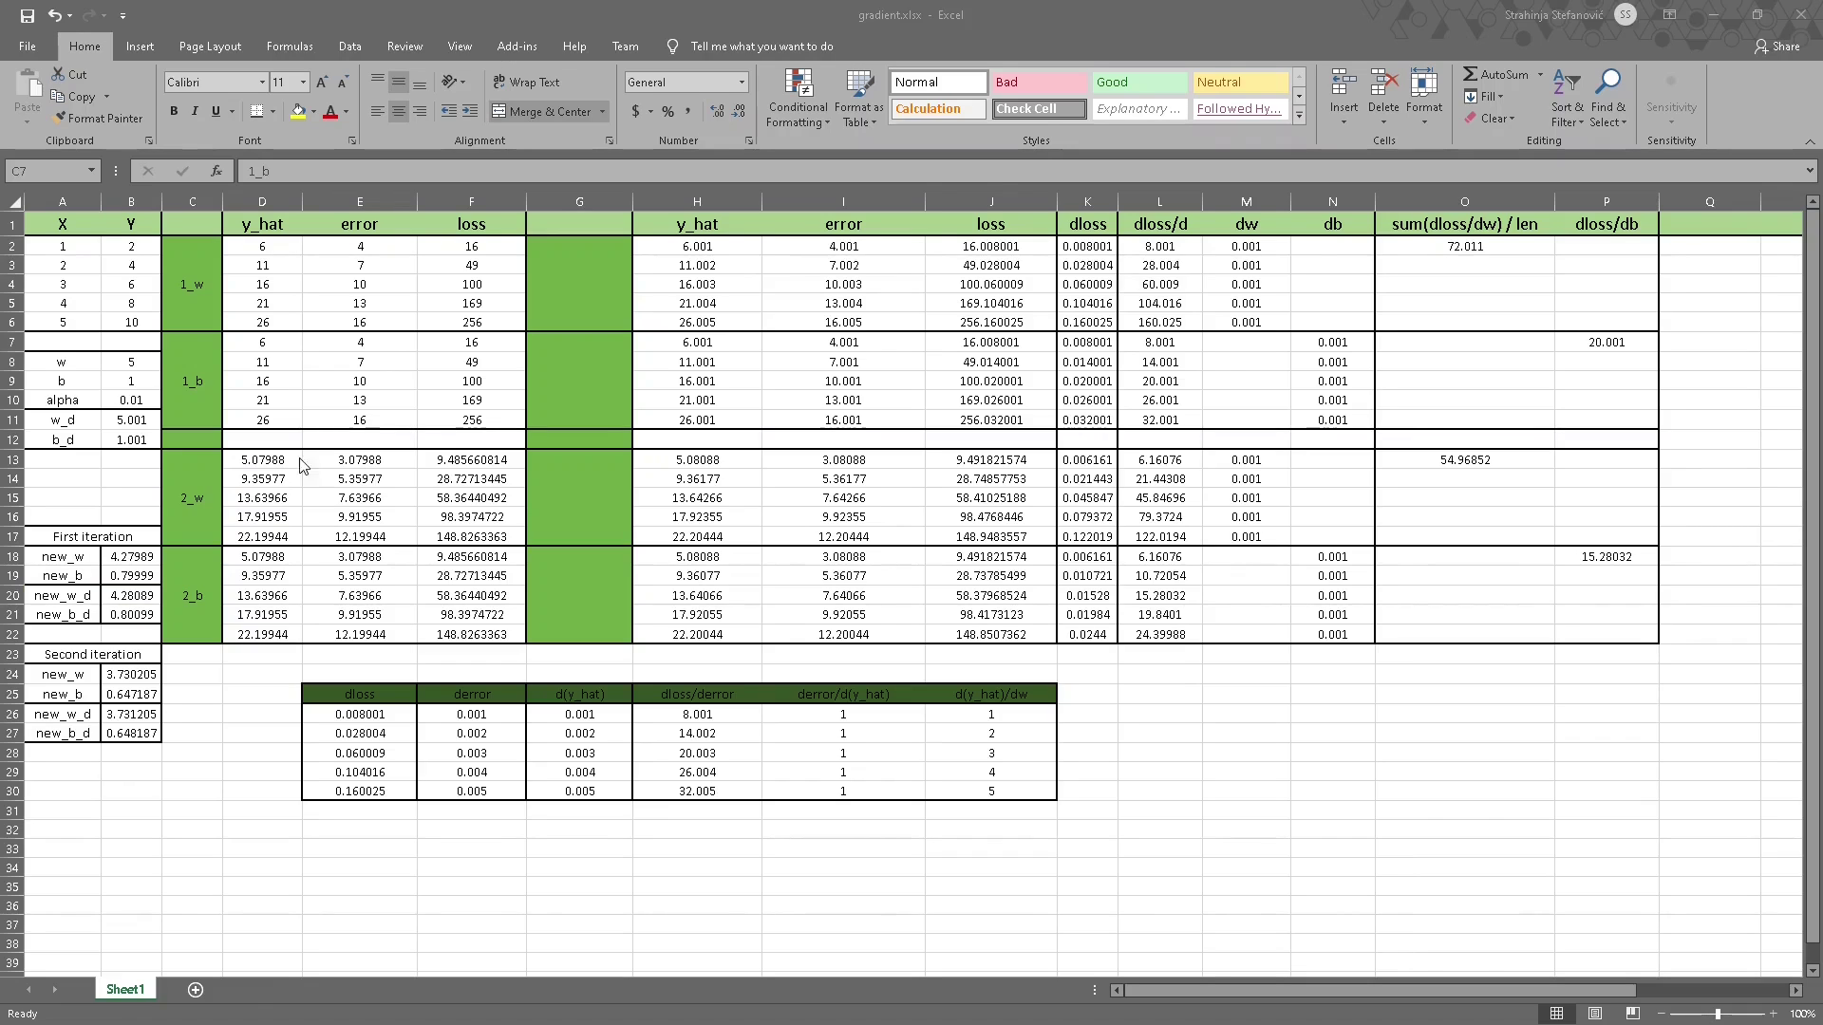
click(267, 340)
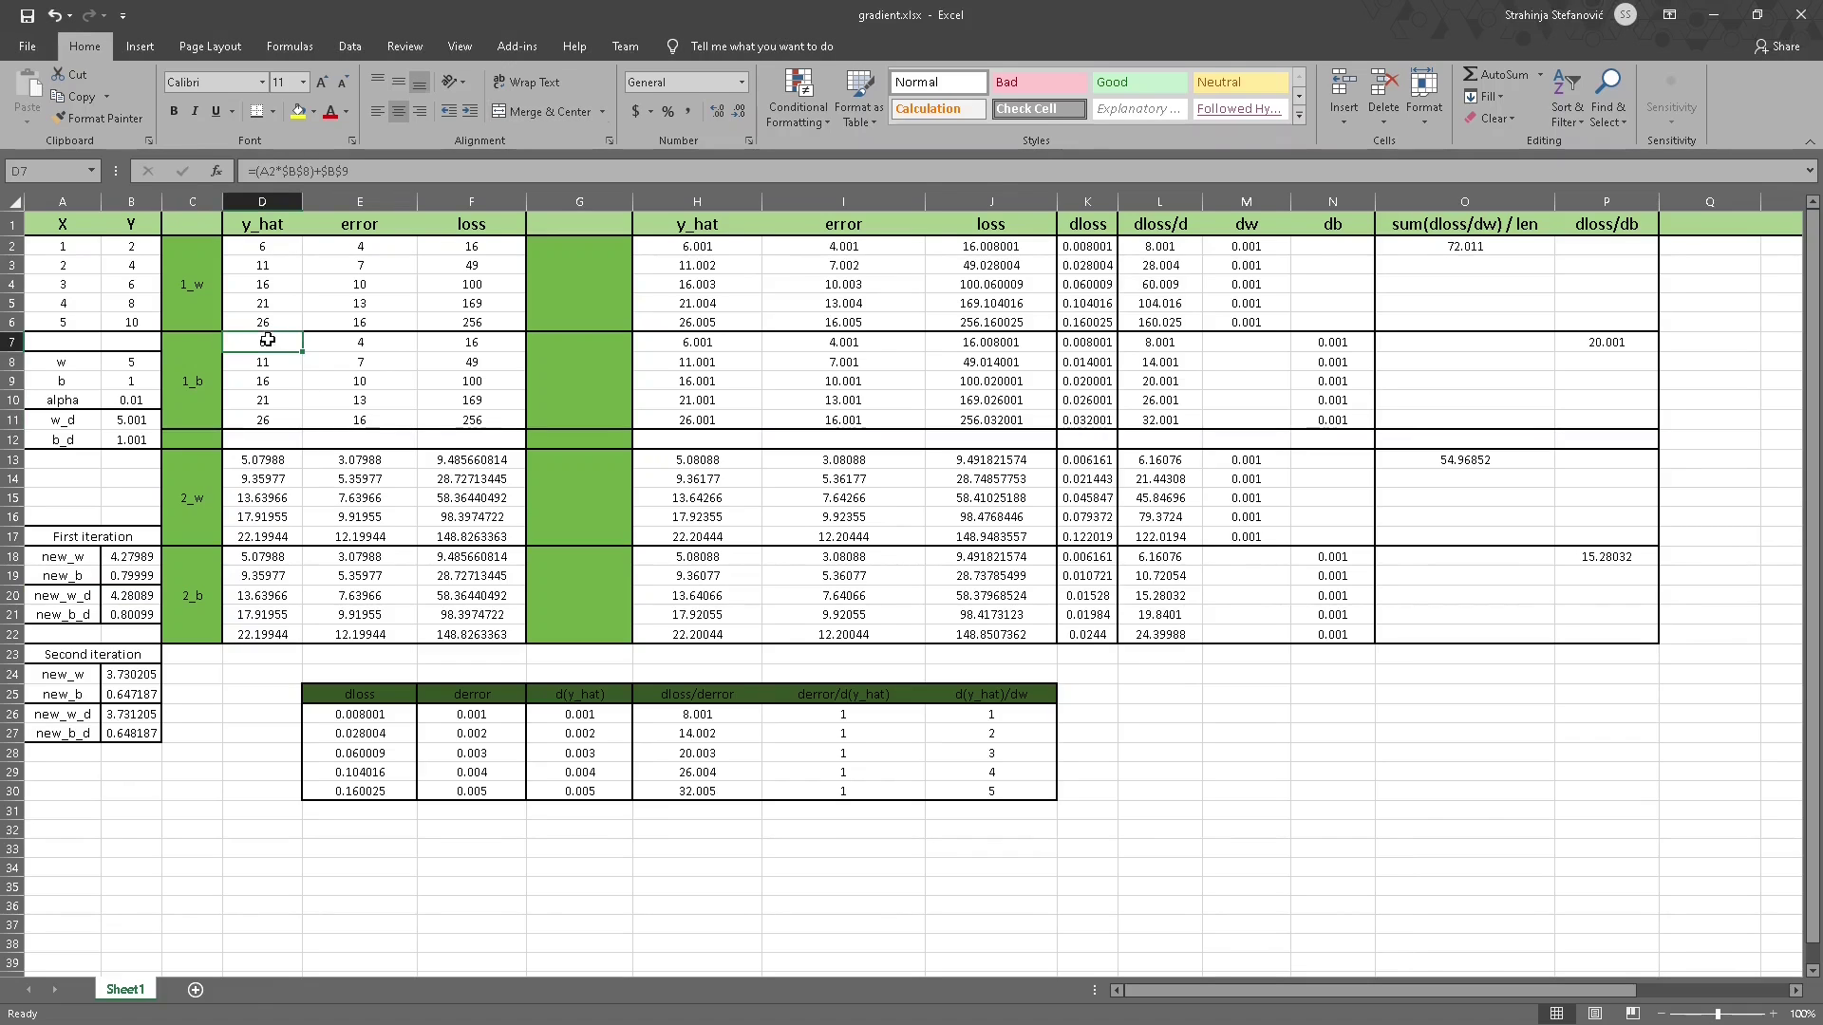
click(364, 175)
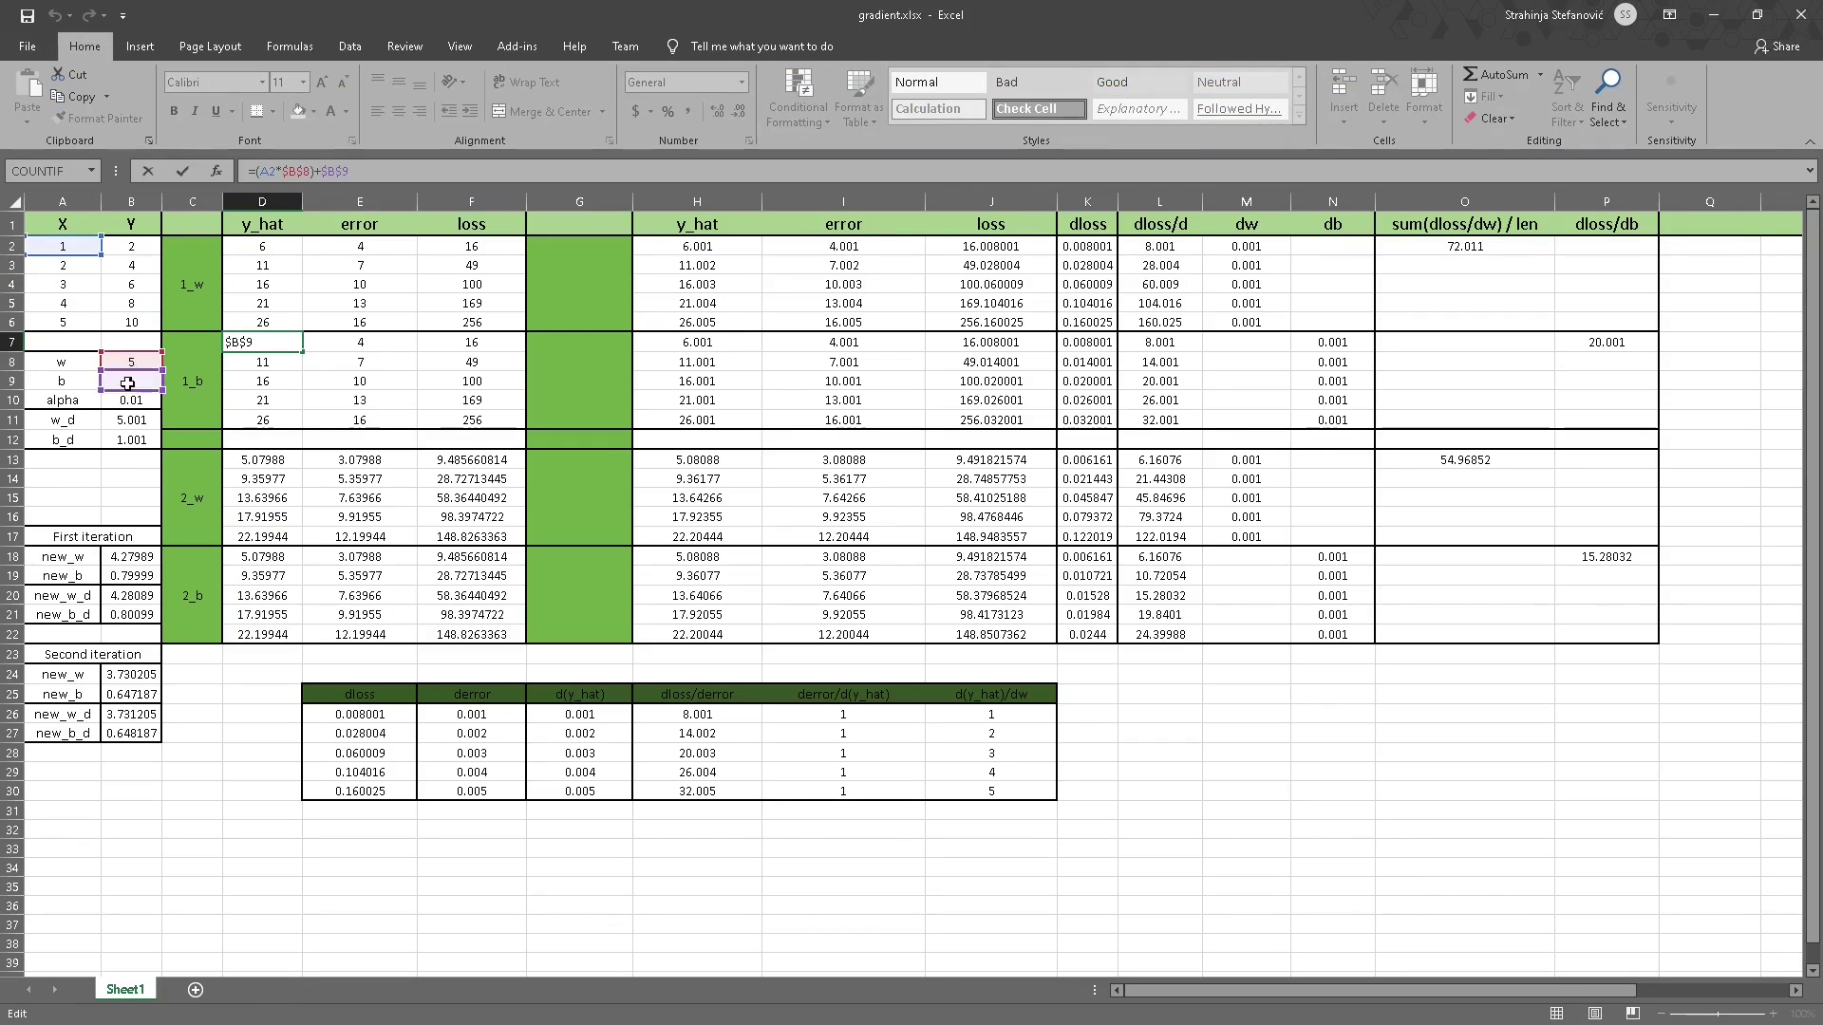
click(408, 381)
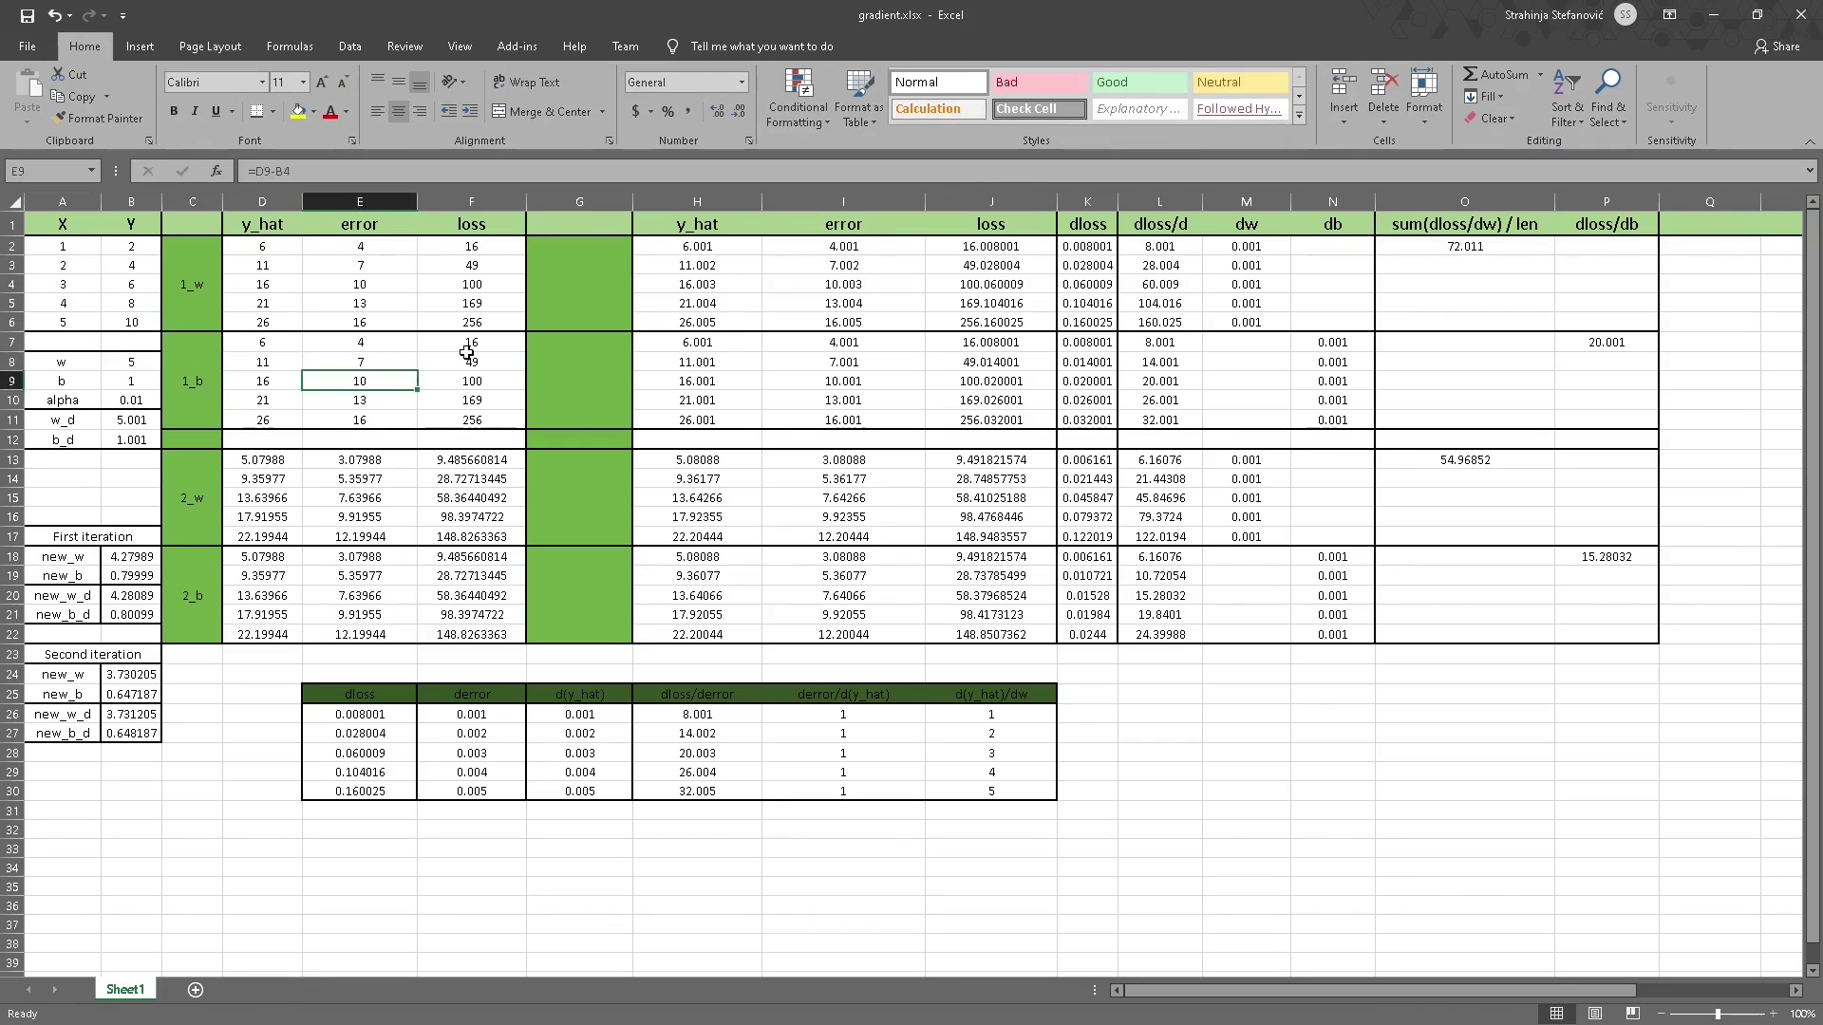
drag(488, 344, 503, 419)
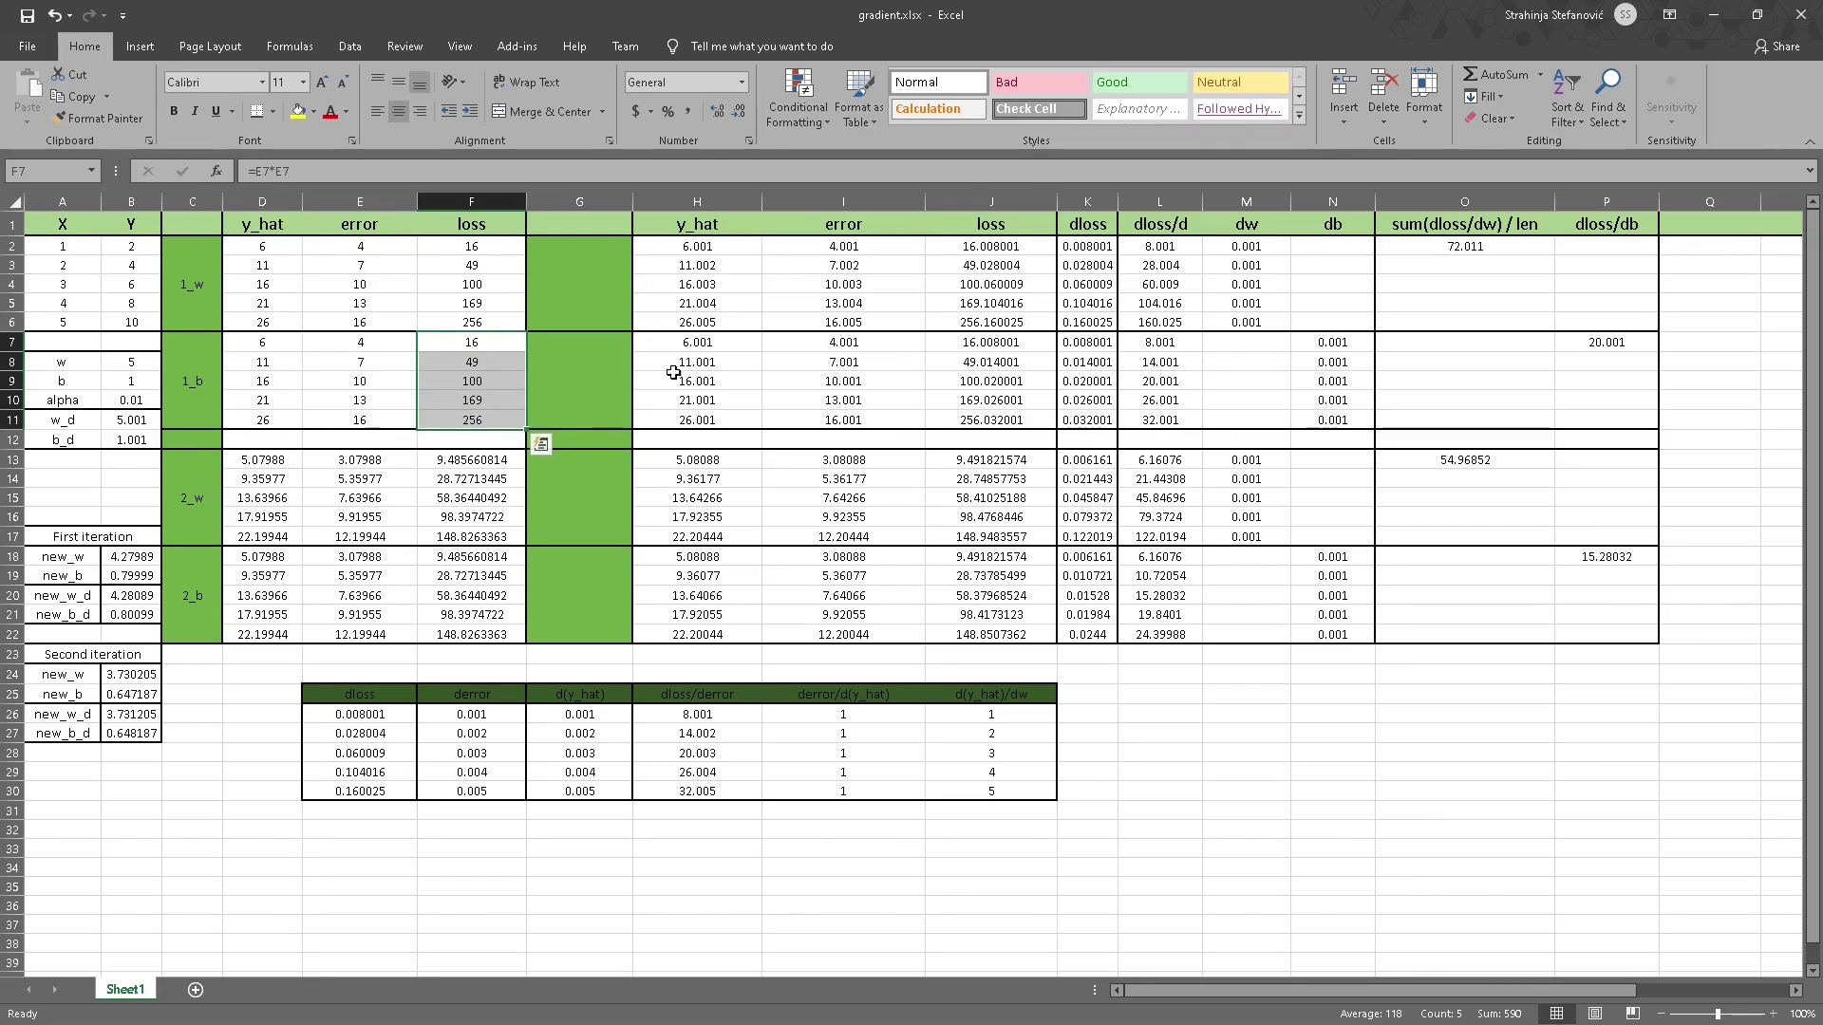
click(699, 345)
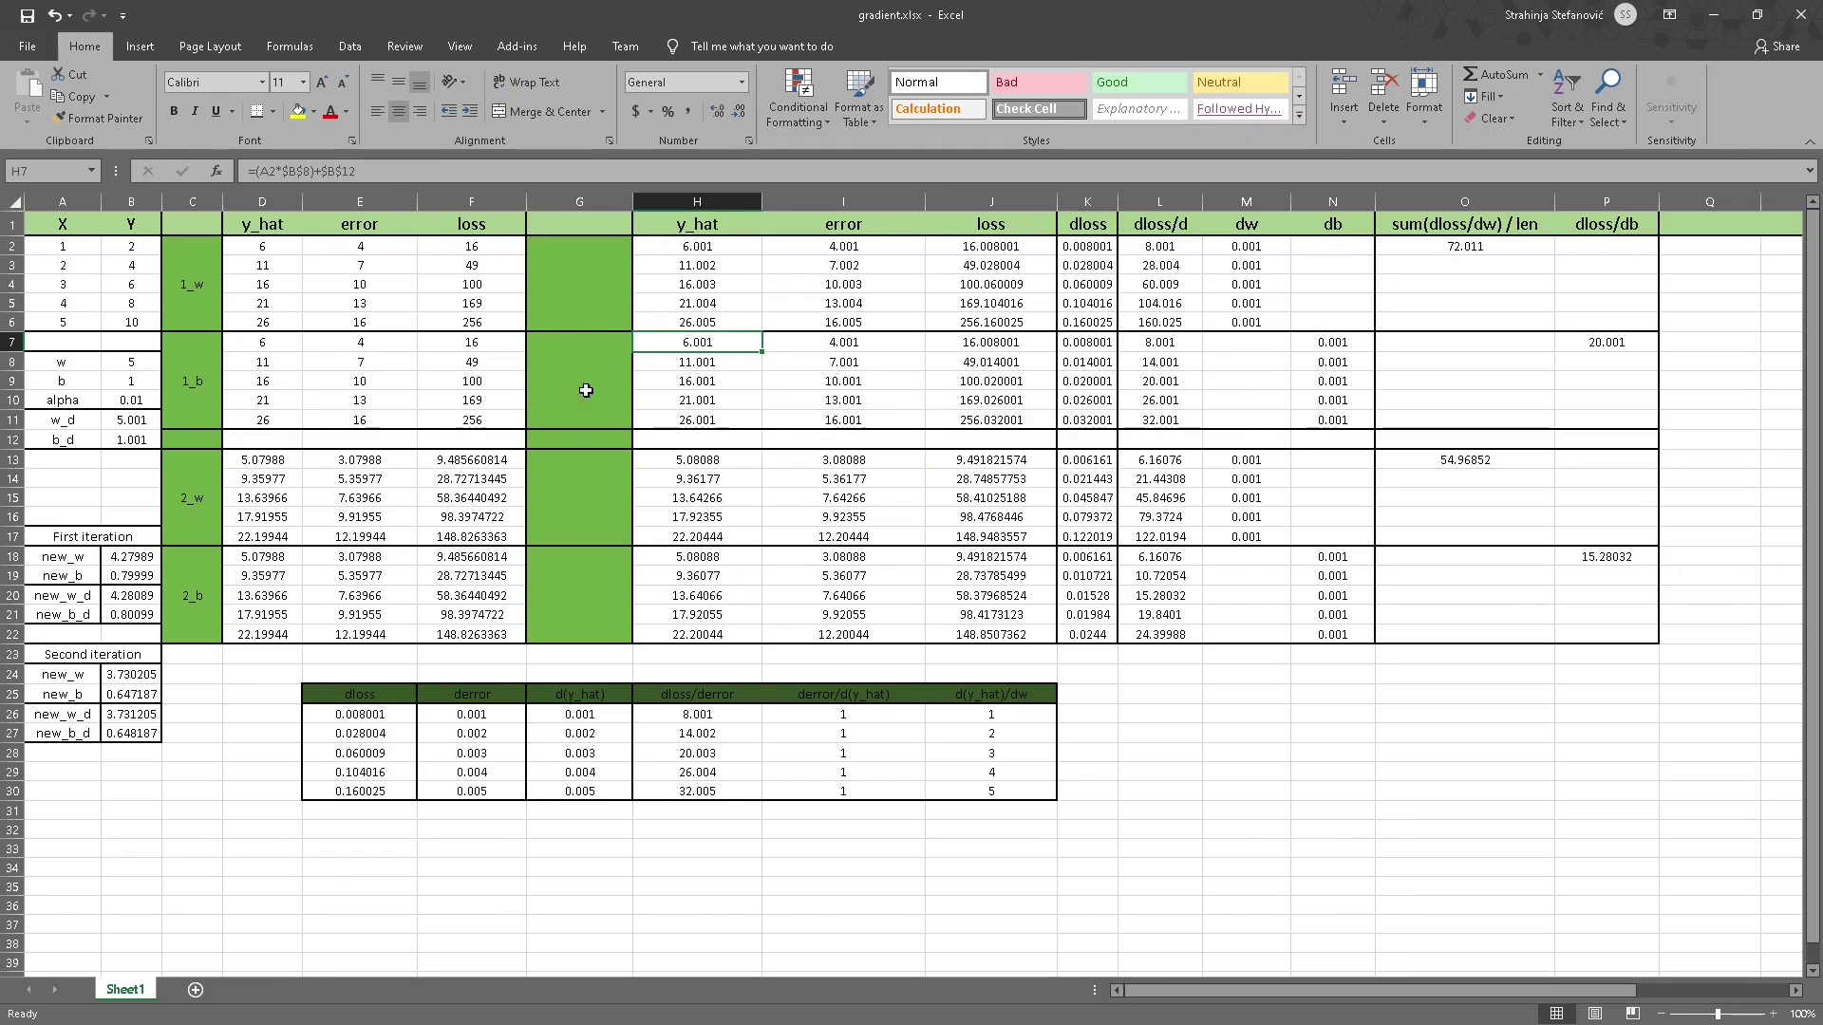
click(116, 442)
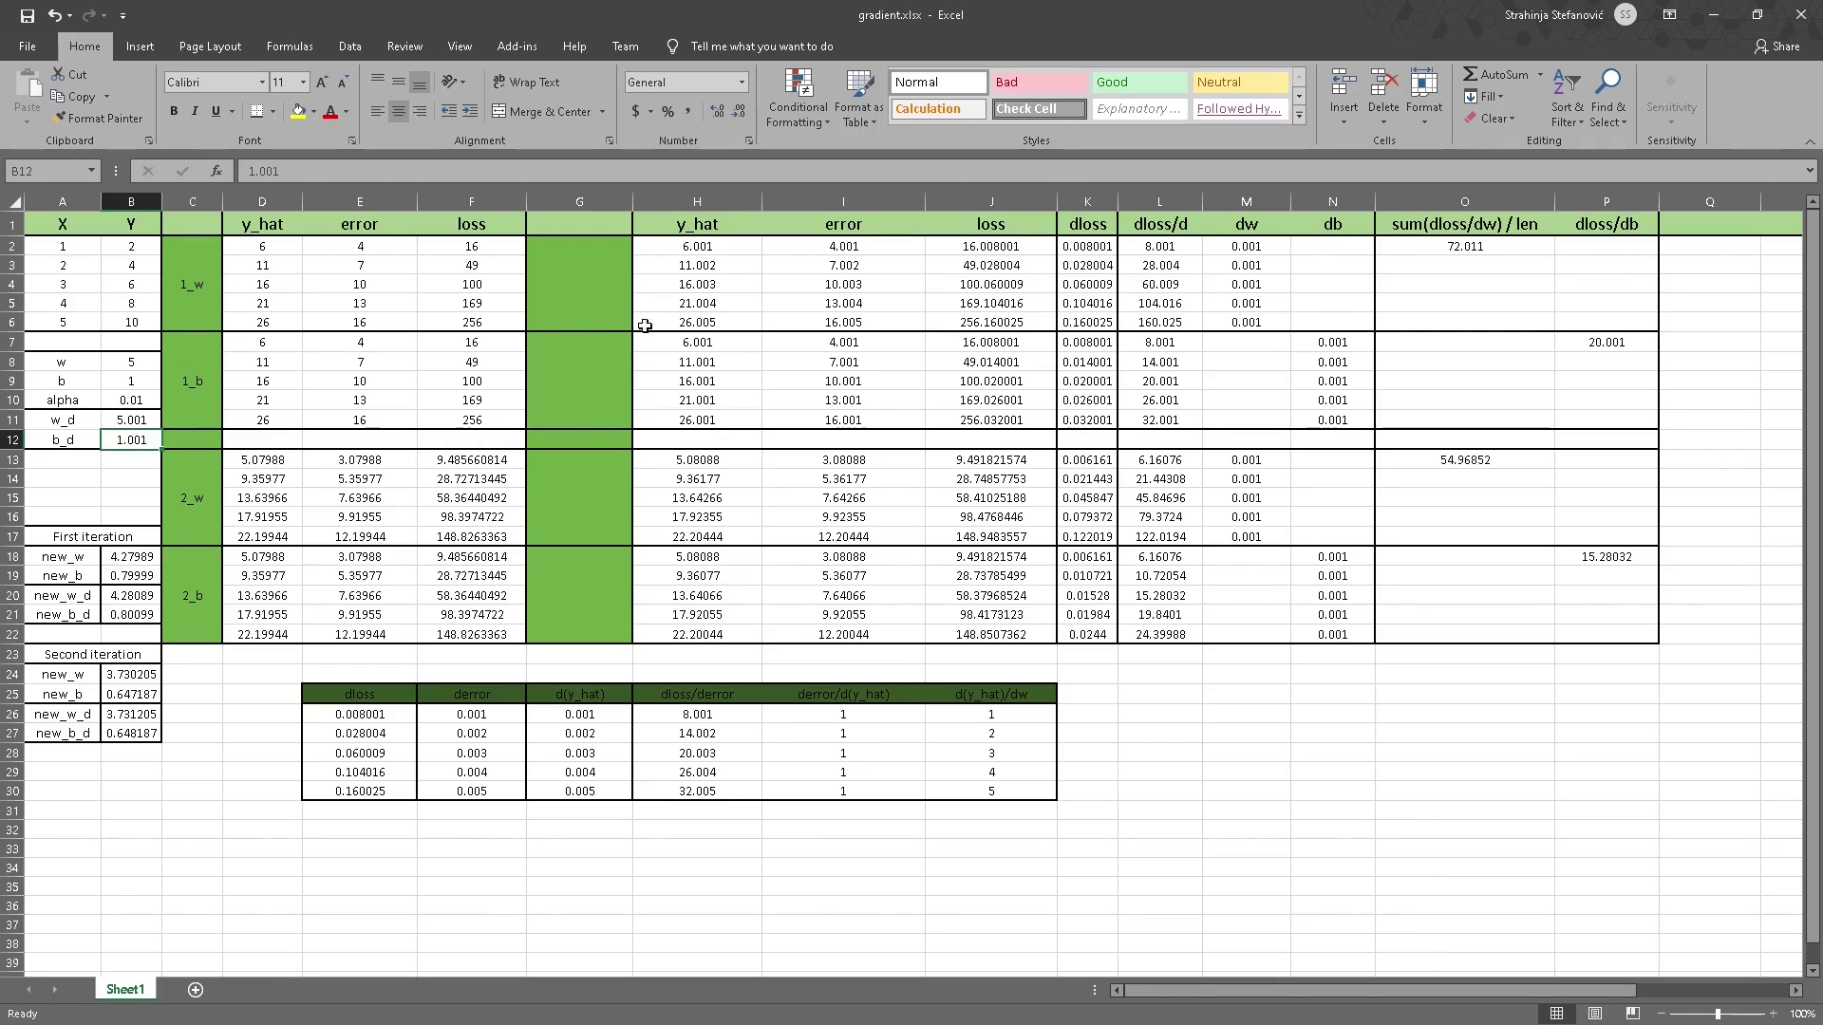
double_click(700, 340)
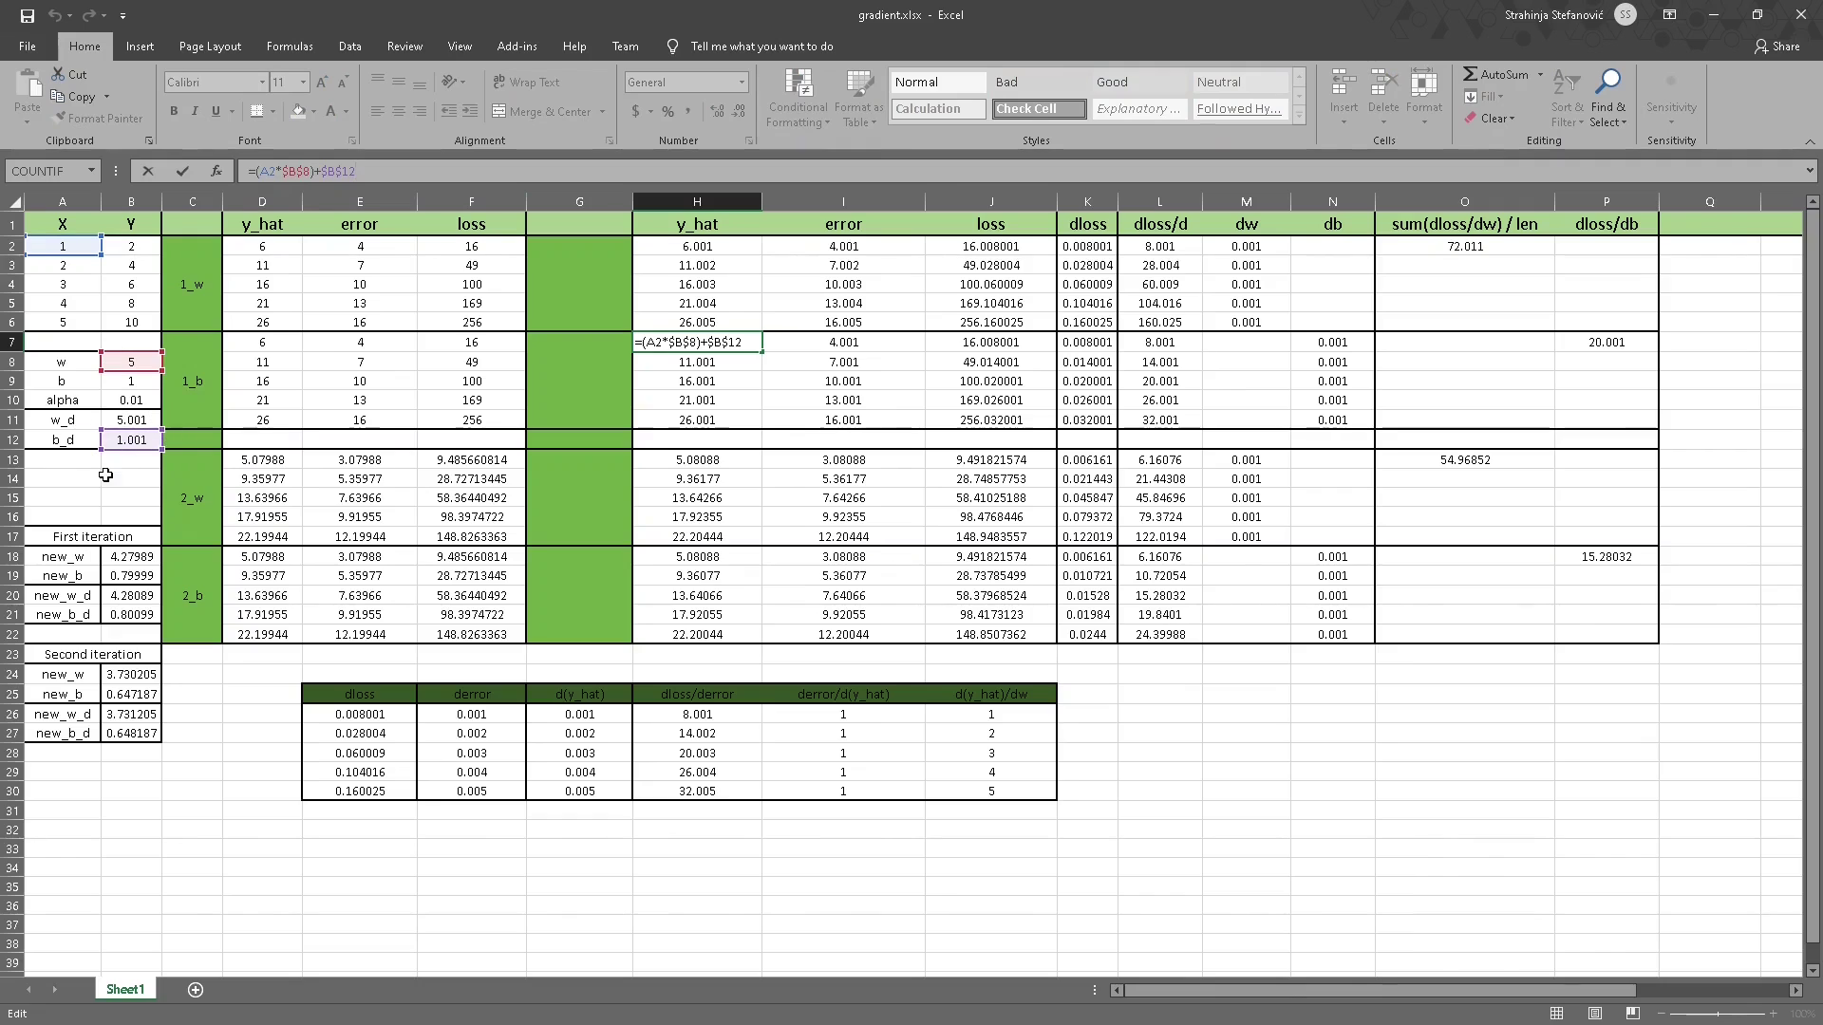
key(Return)
click(694, 338)
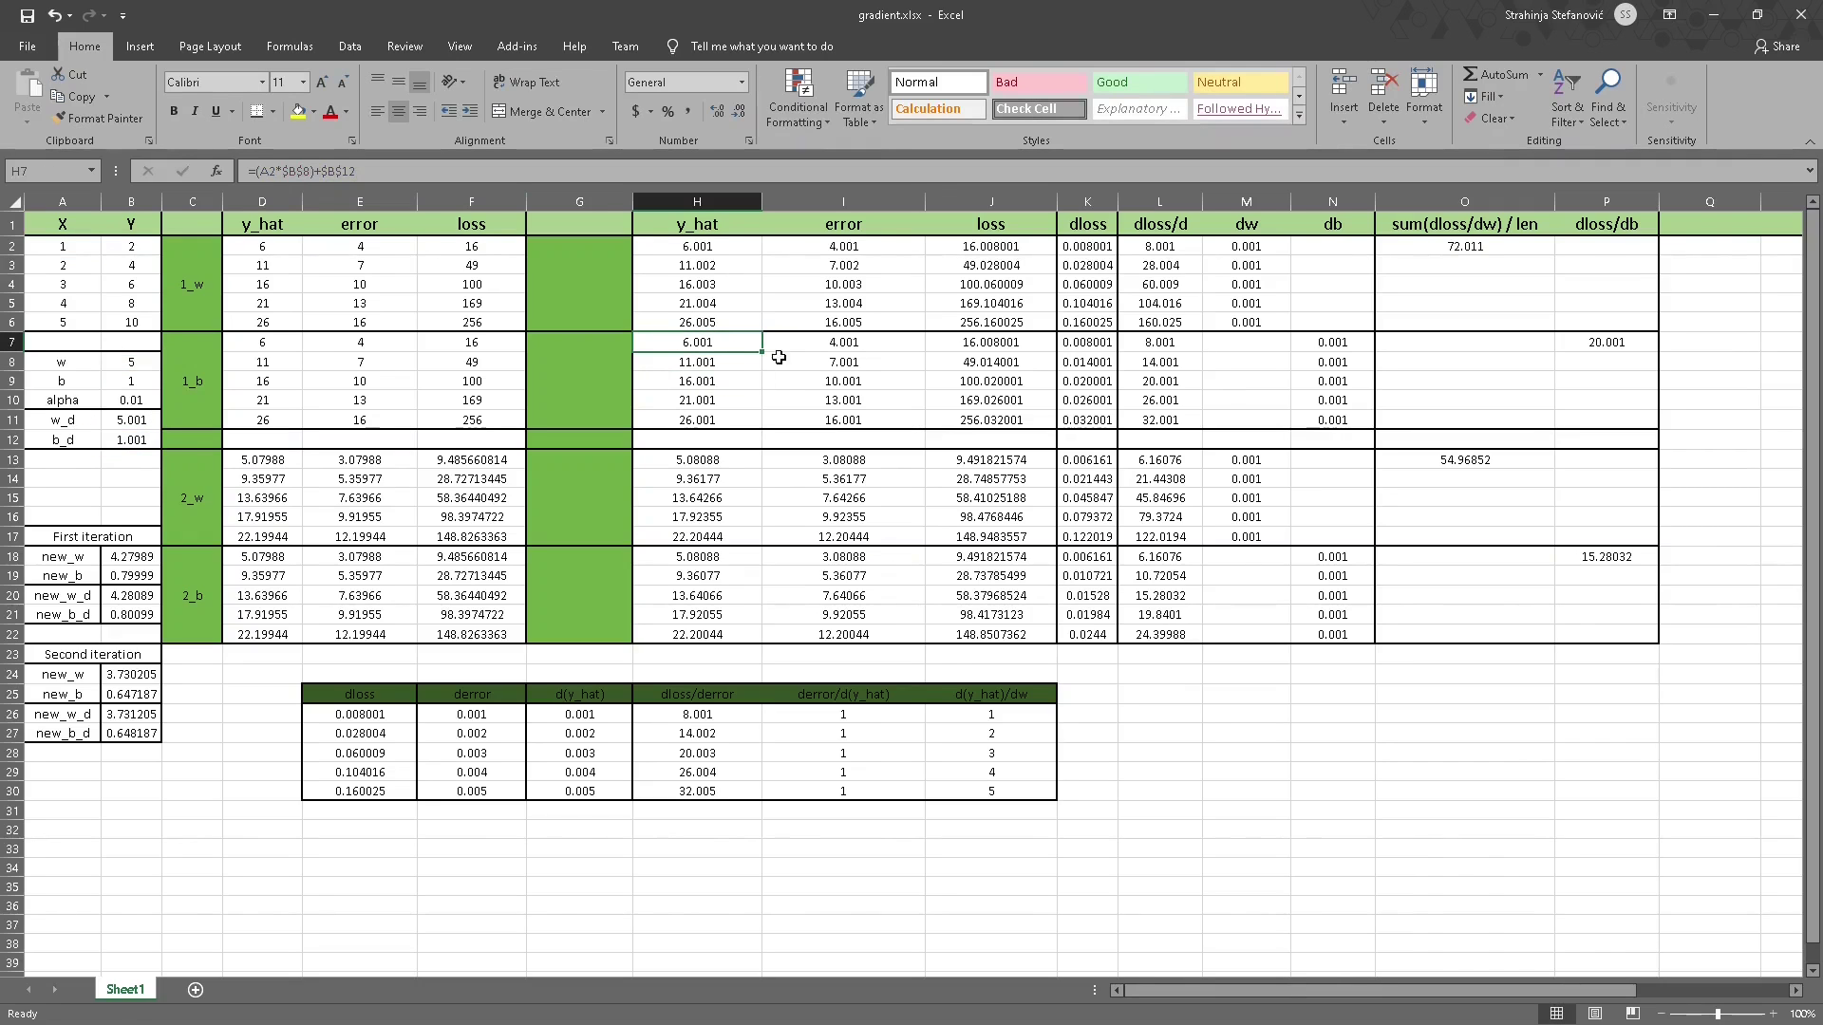
Review the 1_b block's nudged errors, loss J7, dloss formula in K7 and db formula in N7.
drag(838, 343, 847, 420)
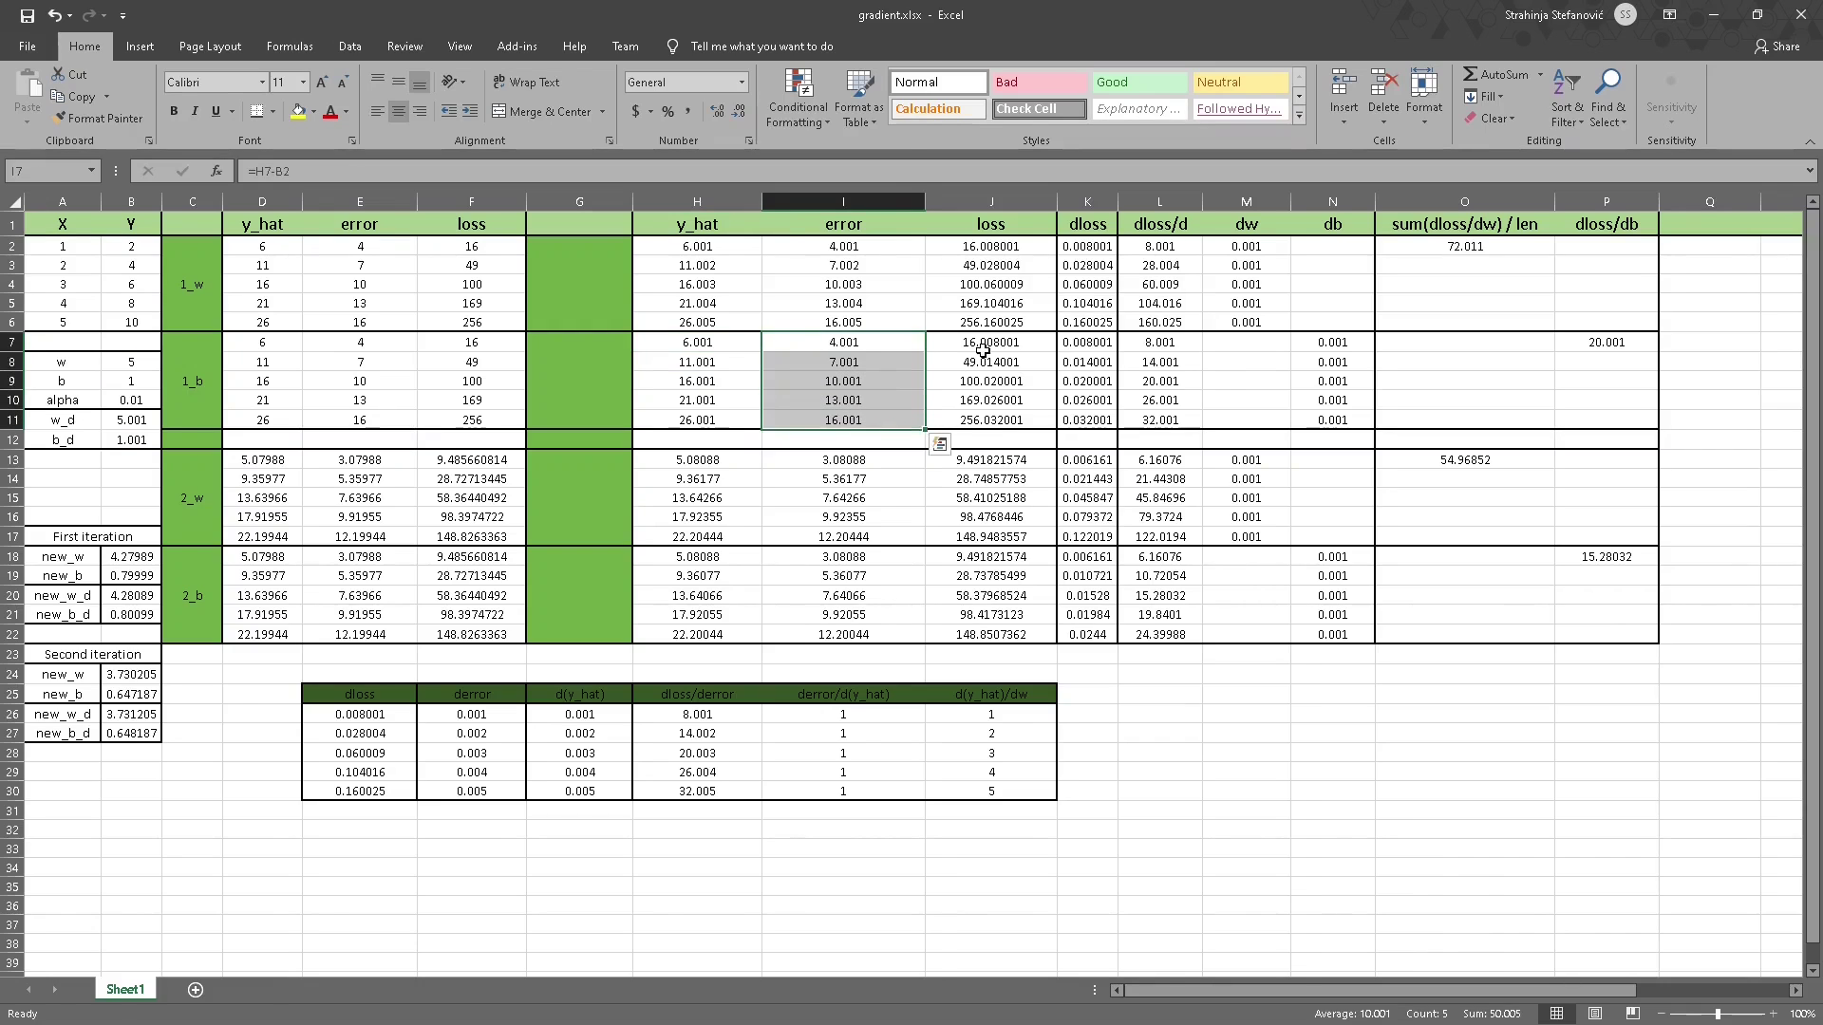
click(988, 345)
mouse_move(1020, 350)
mouse_down()
mouse_move(1014, 408)
mouse_move(1014, 343)
mouse_up()
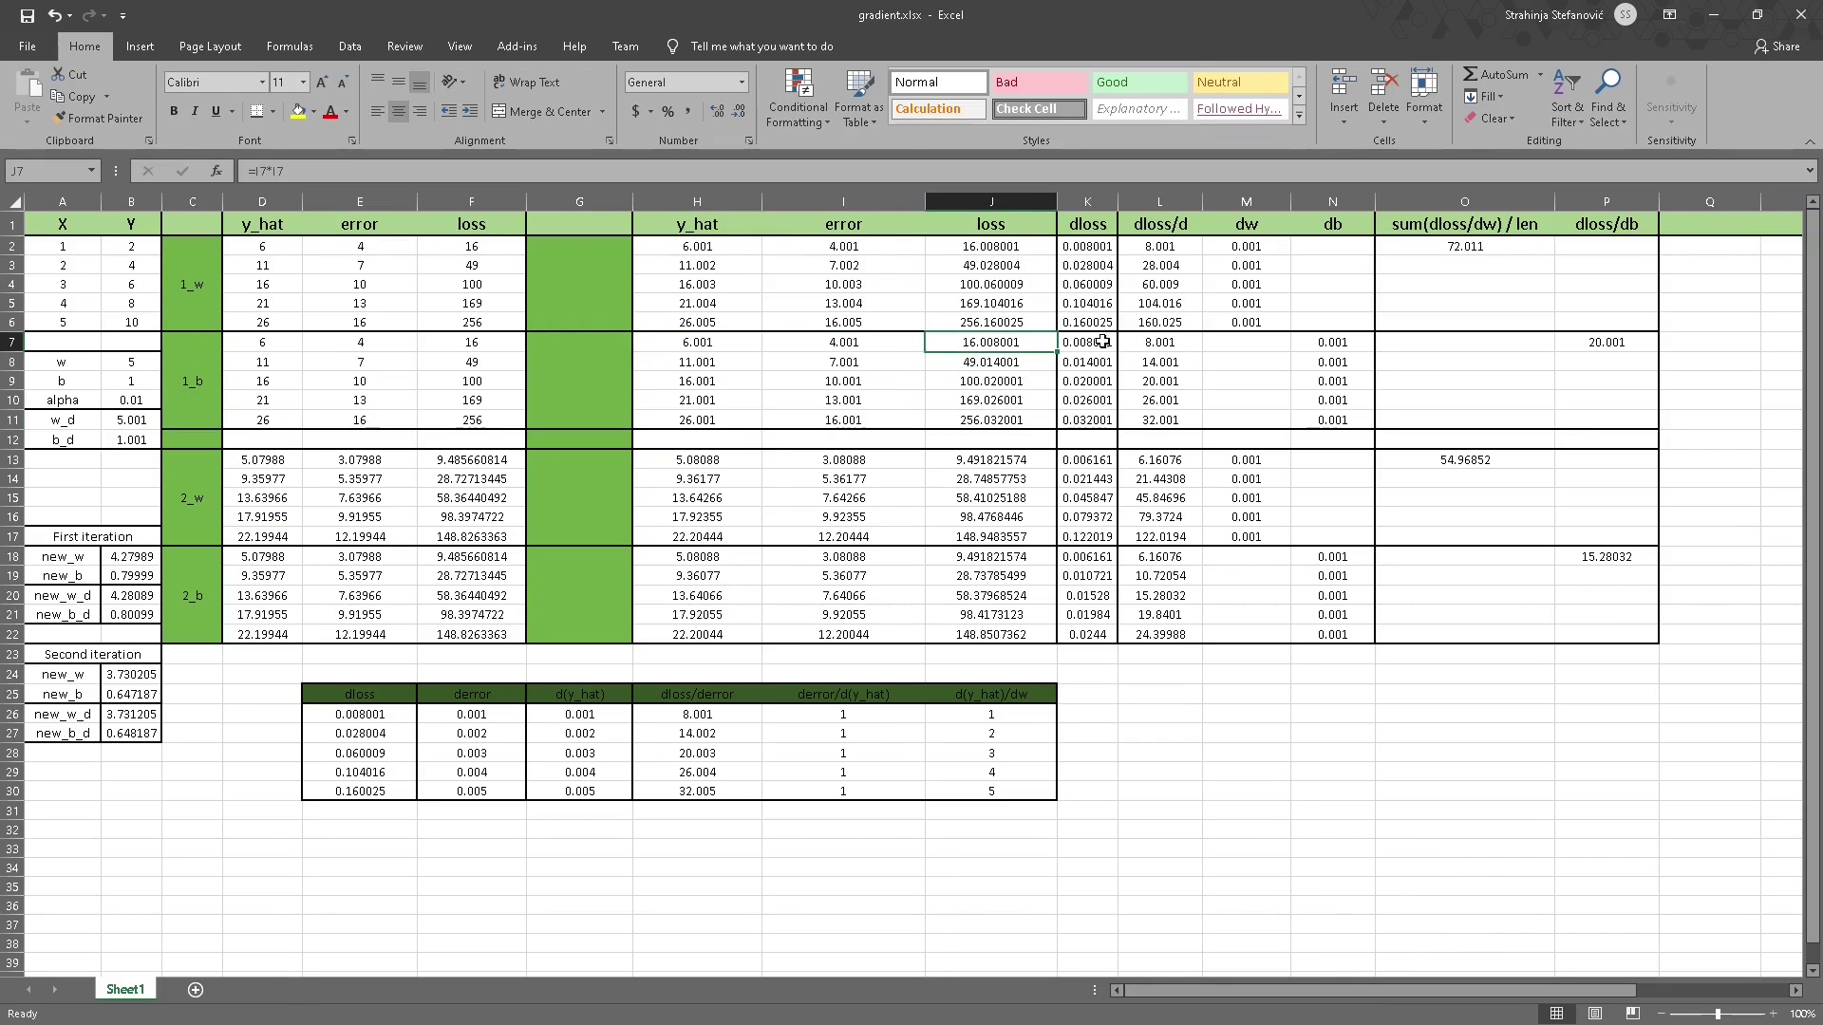
drag(1158, 399, 1087, 419)
click(1087, 342)
key(F2)
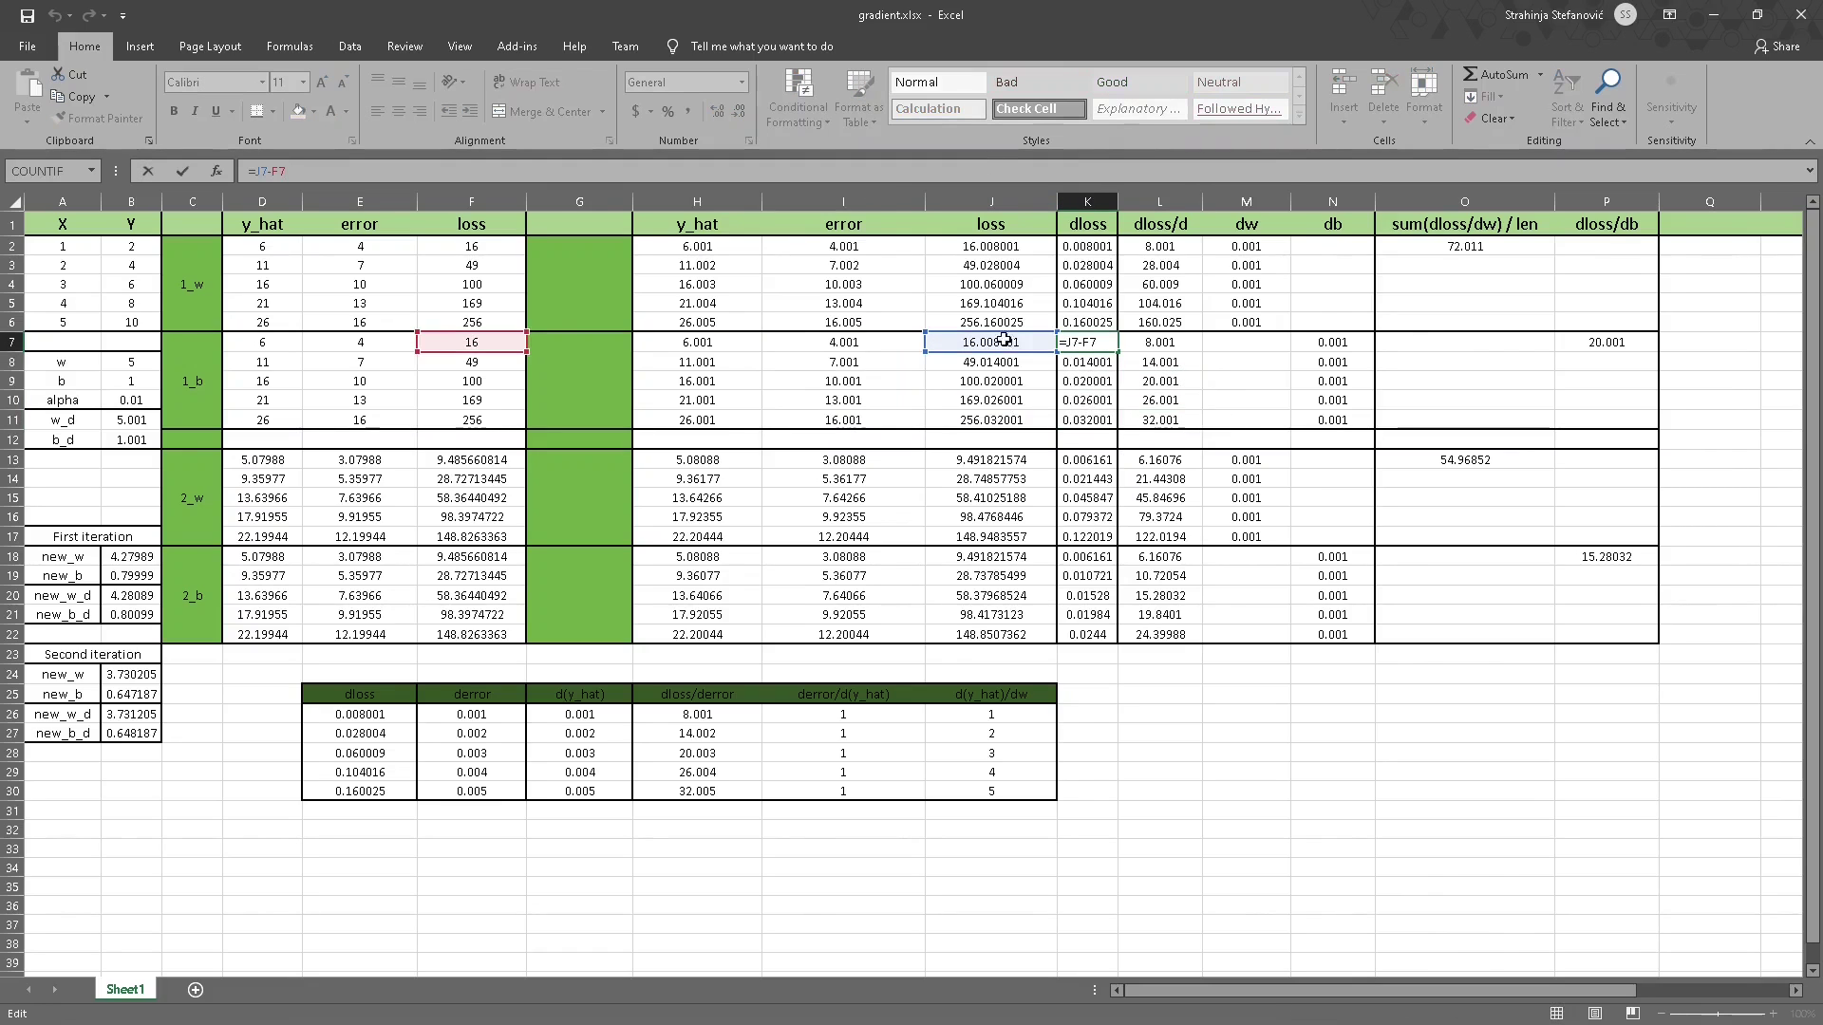
click(1218, 373)
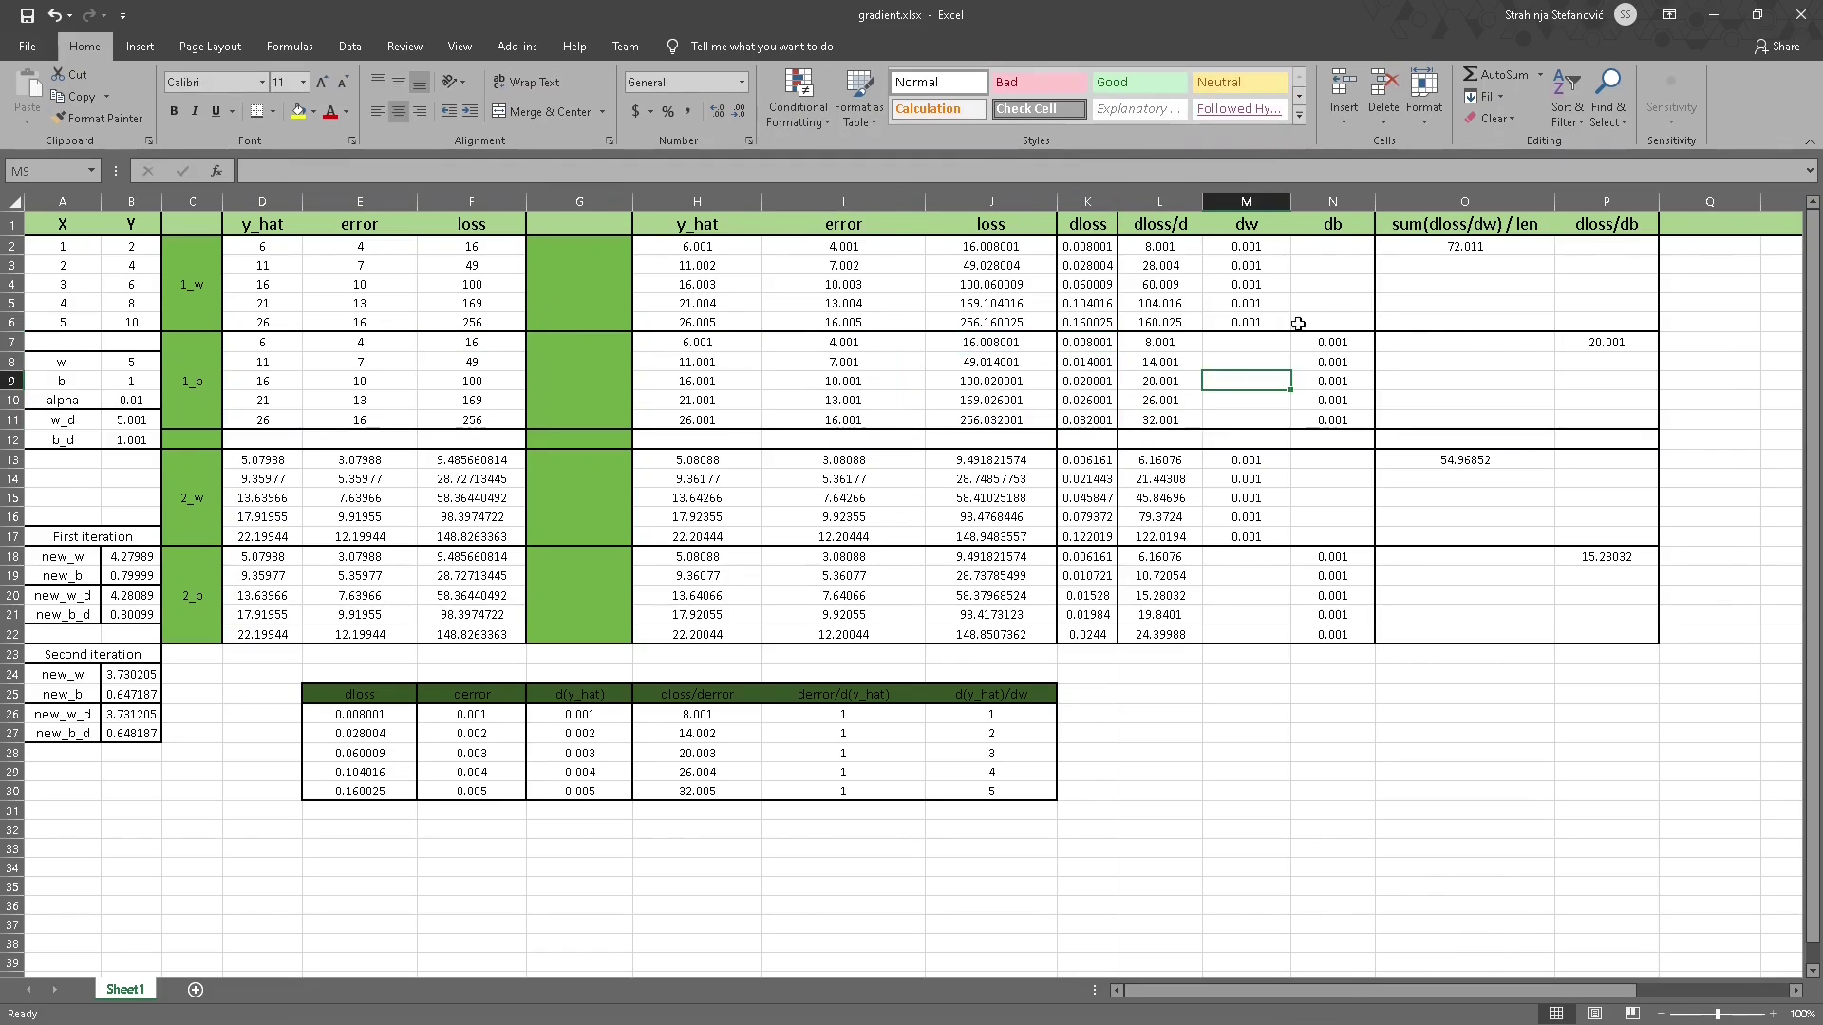
click(1329, 342)
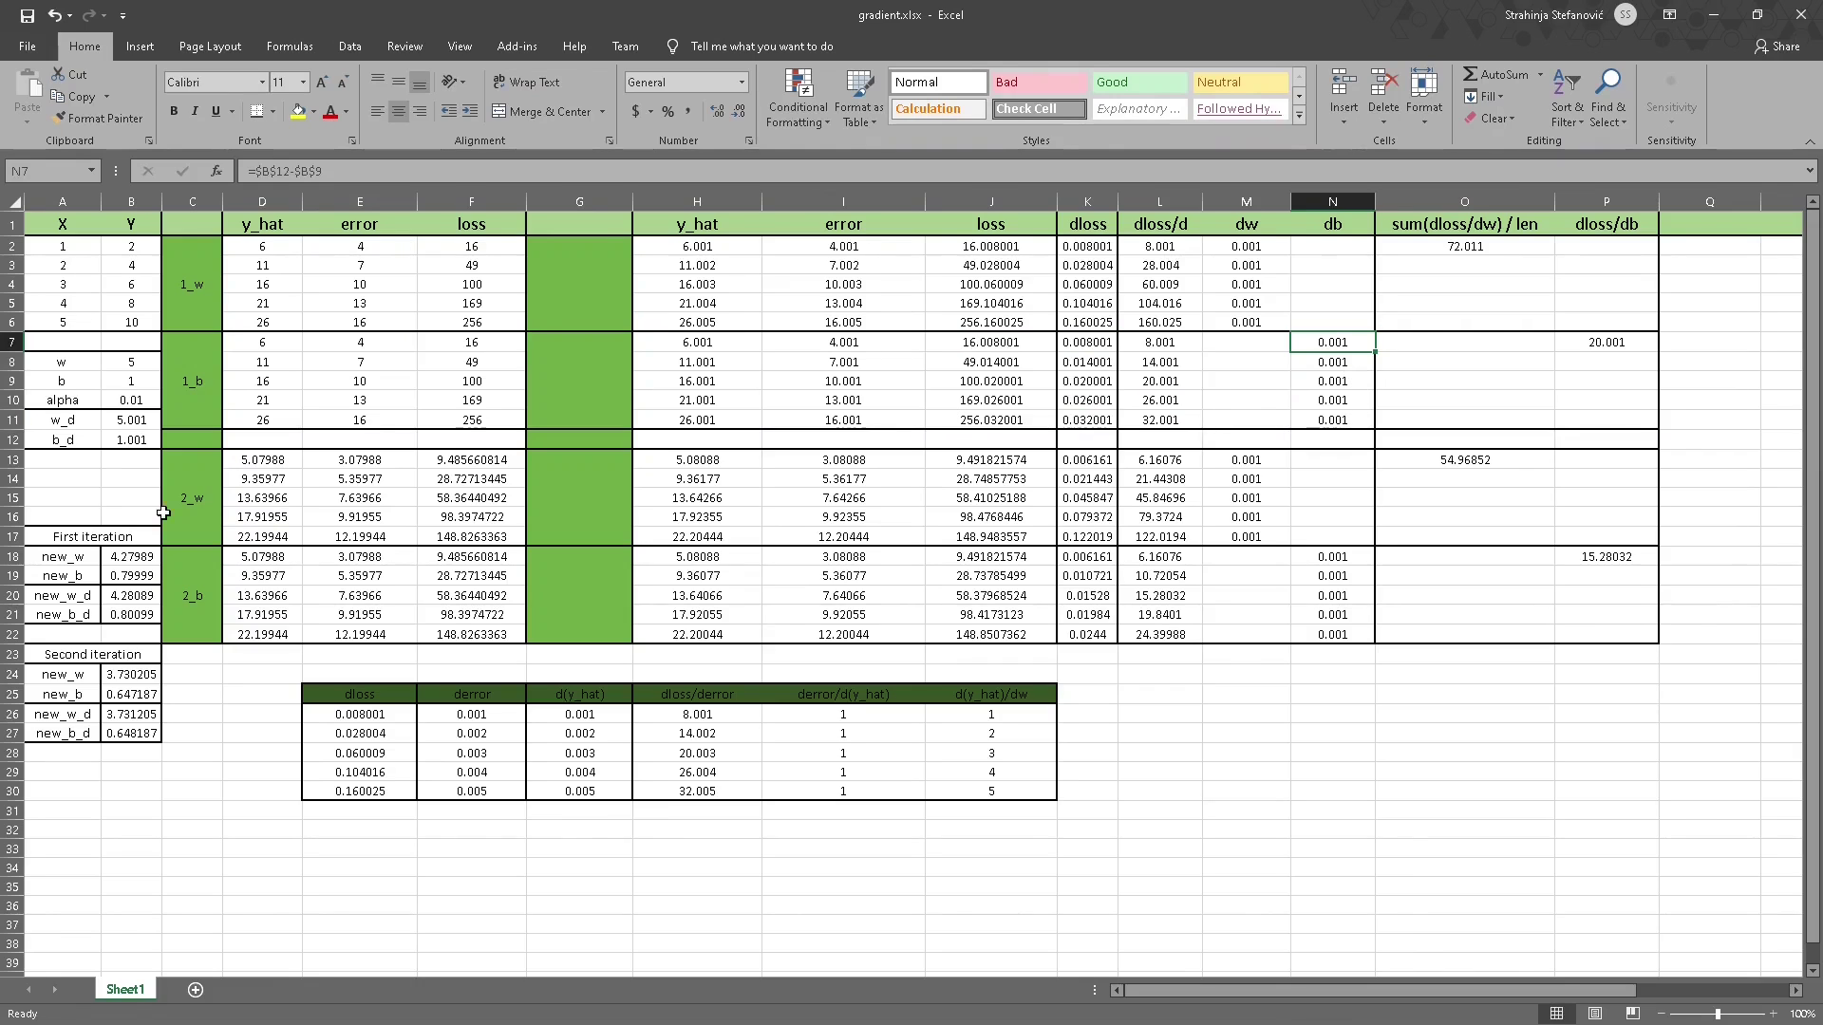
click(139, 442)
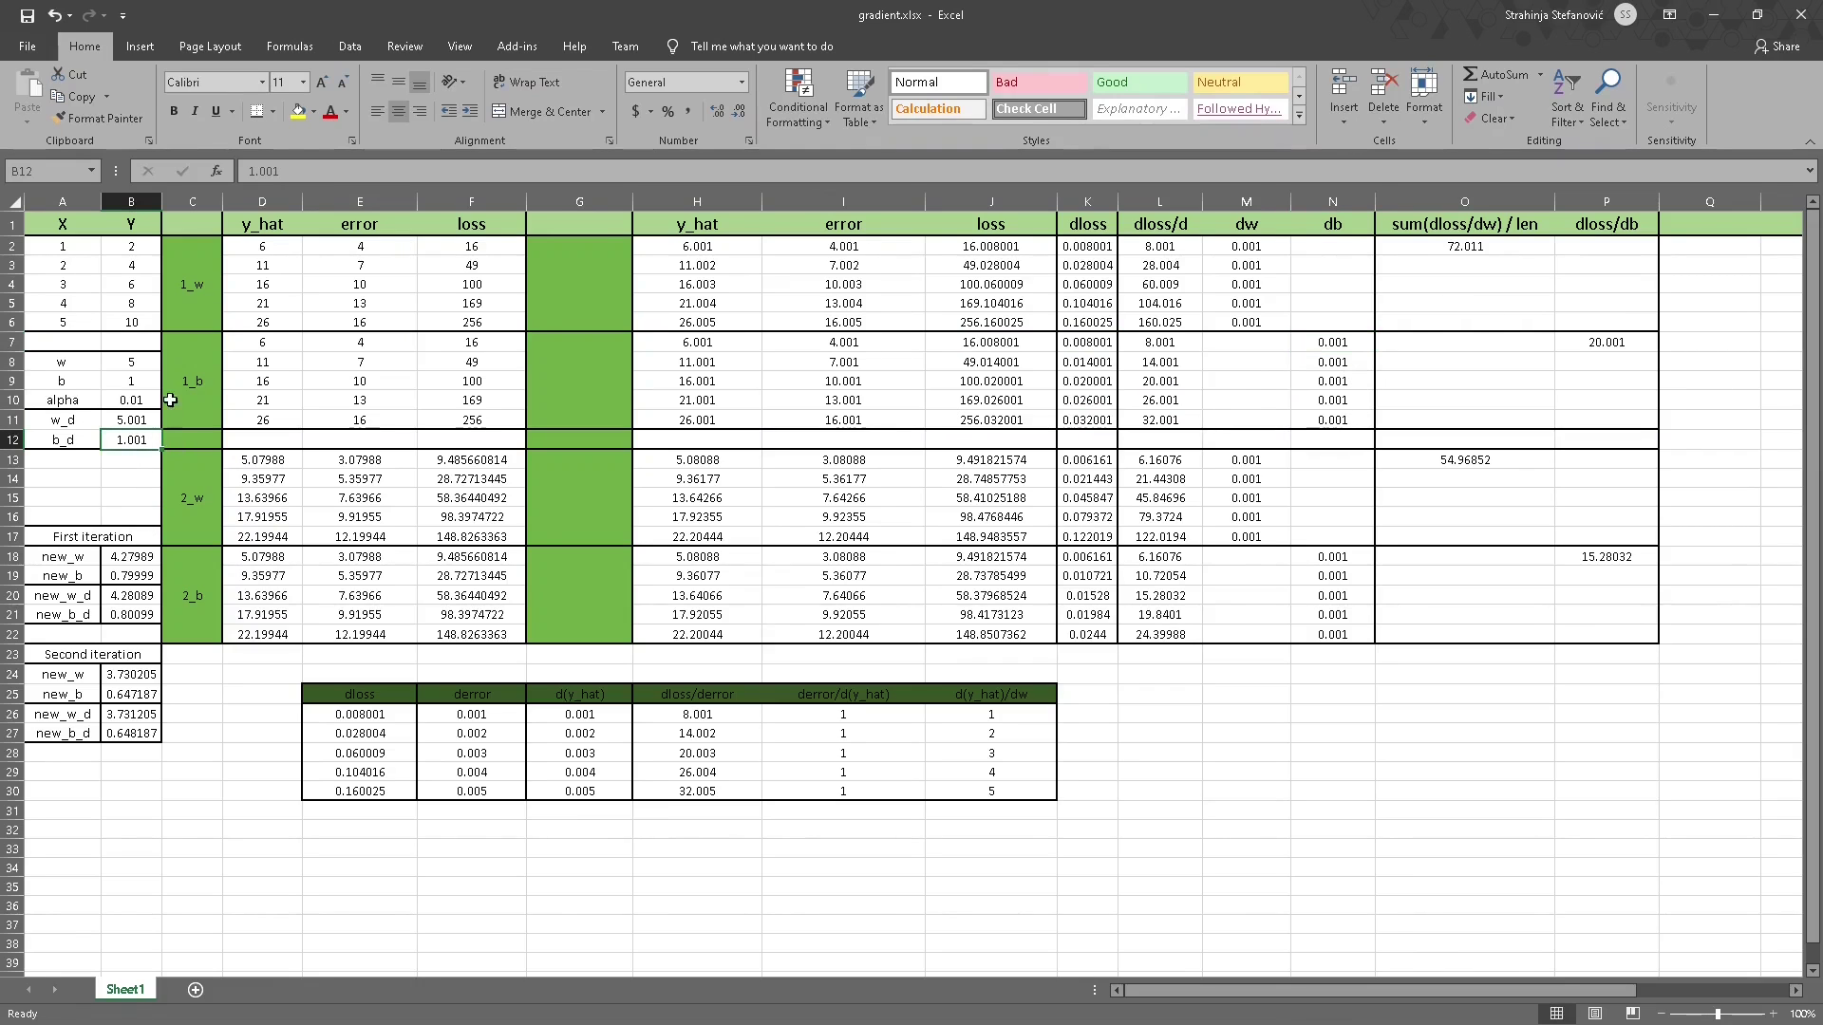
click(1315, 344)
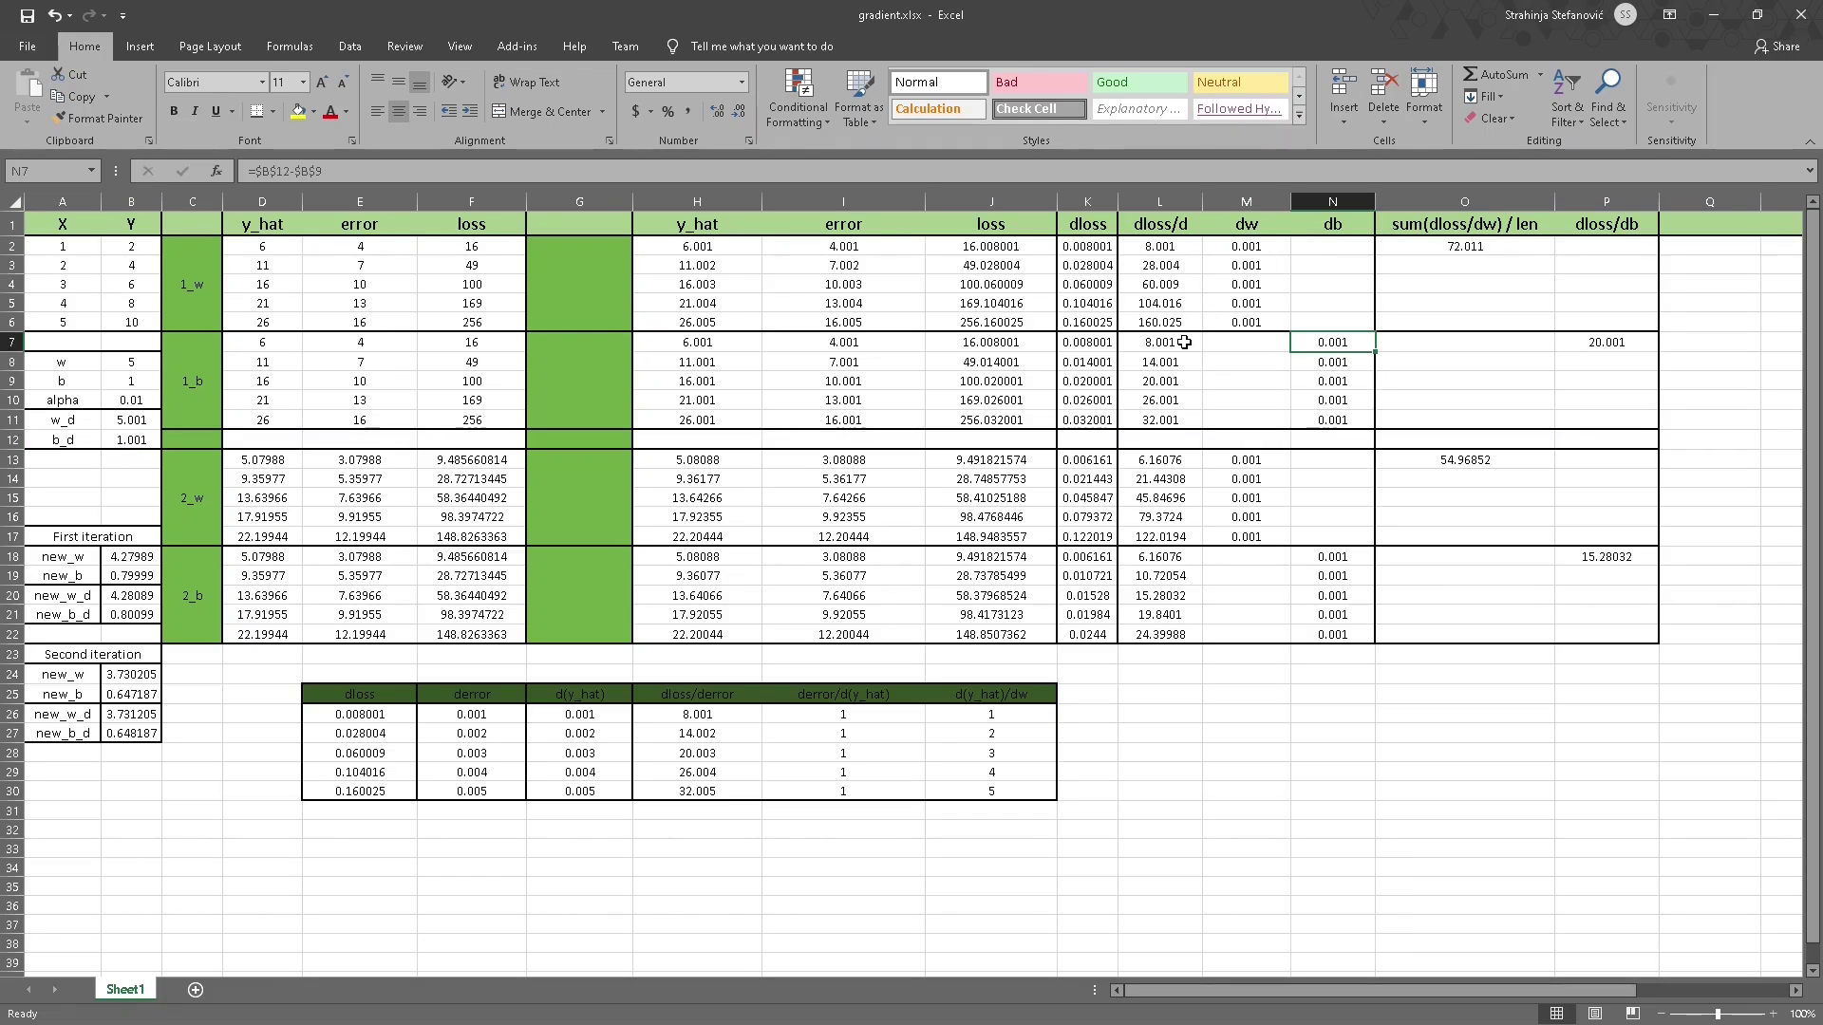
Check the L7 dloss/db ratio and confirm P7 as =SUM(L7:L11)/5, giving 20.001.
click(1140, 343)
click(1161, 175)
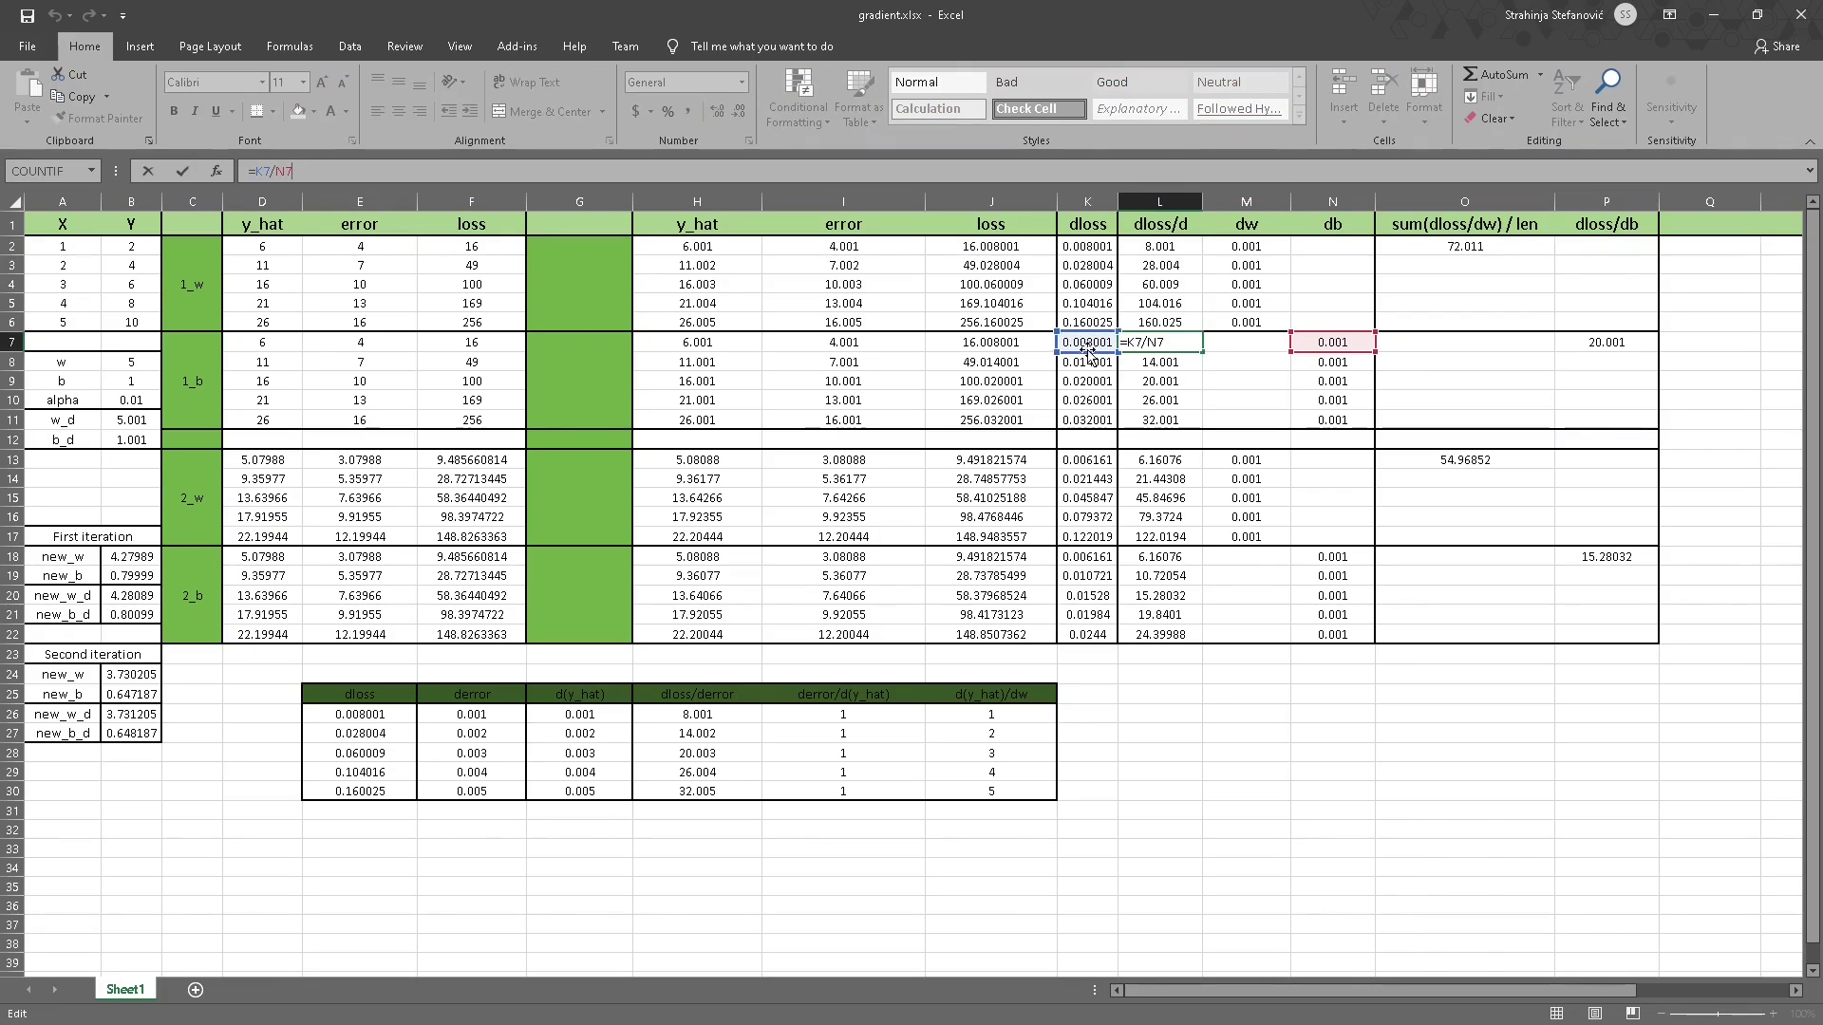
key(Return)
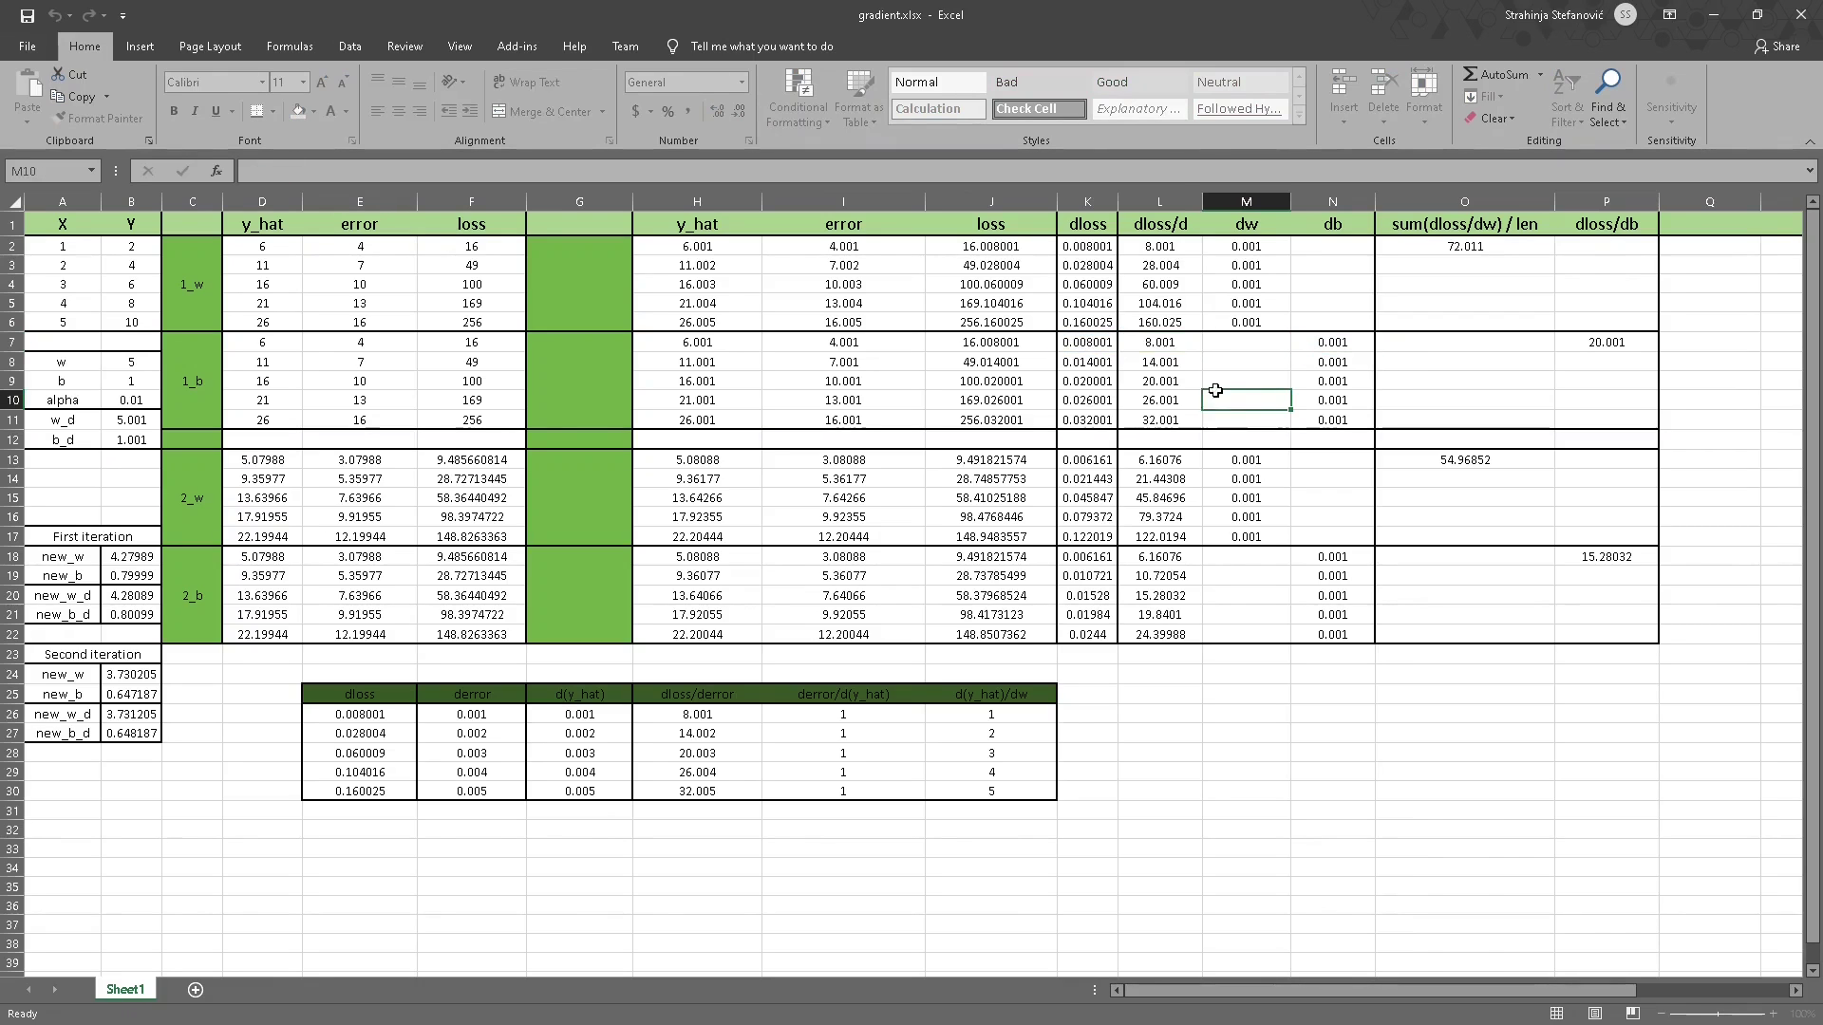
drag(1166, 342, 1151, 399)
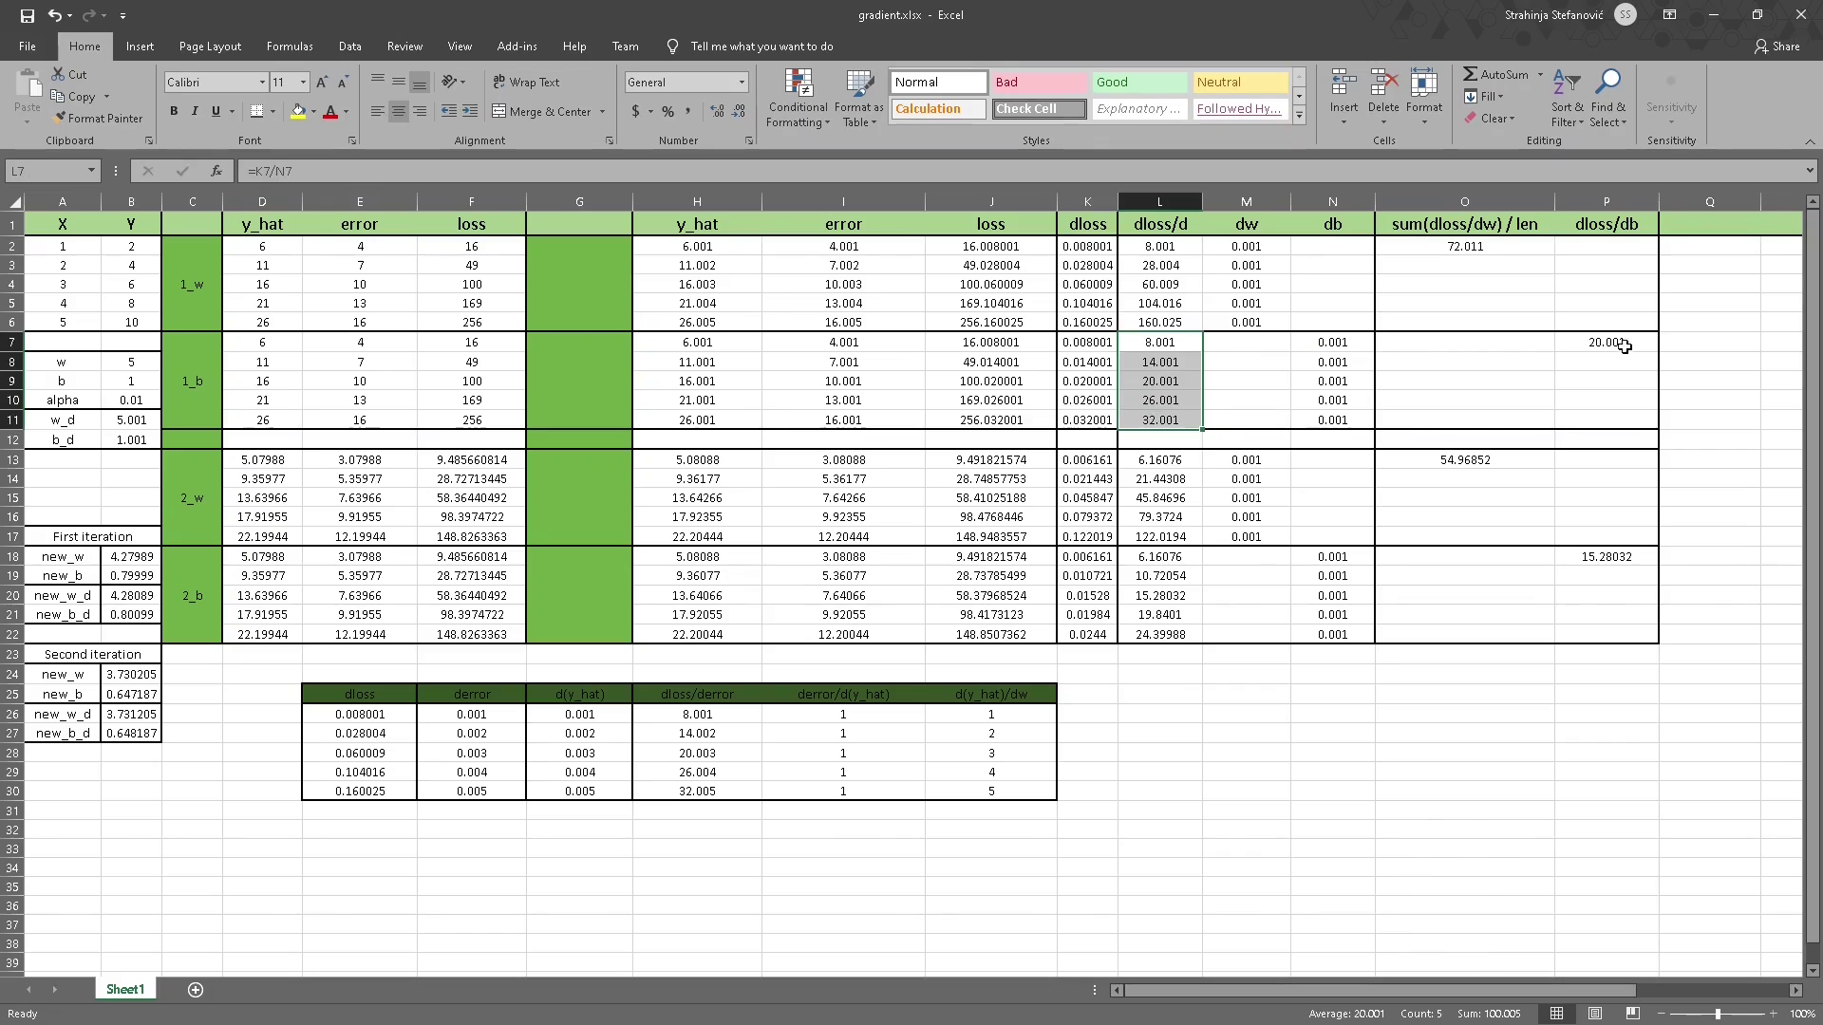
click(1621, 345)
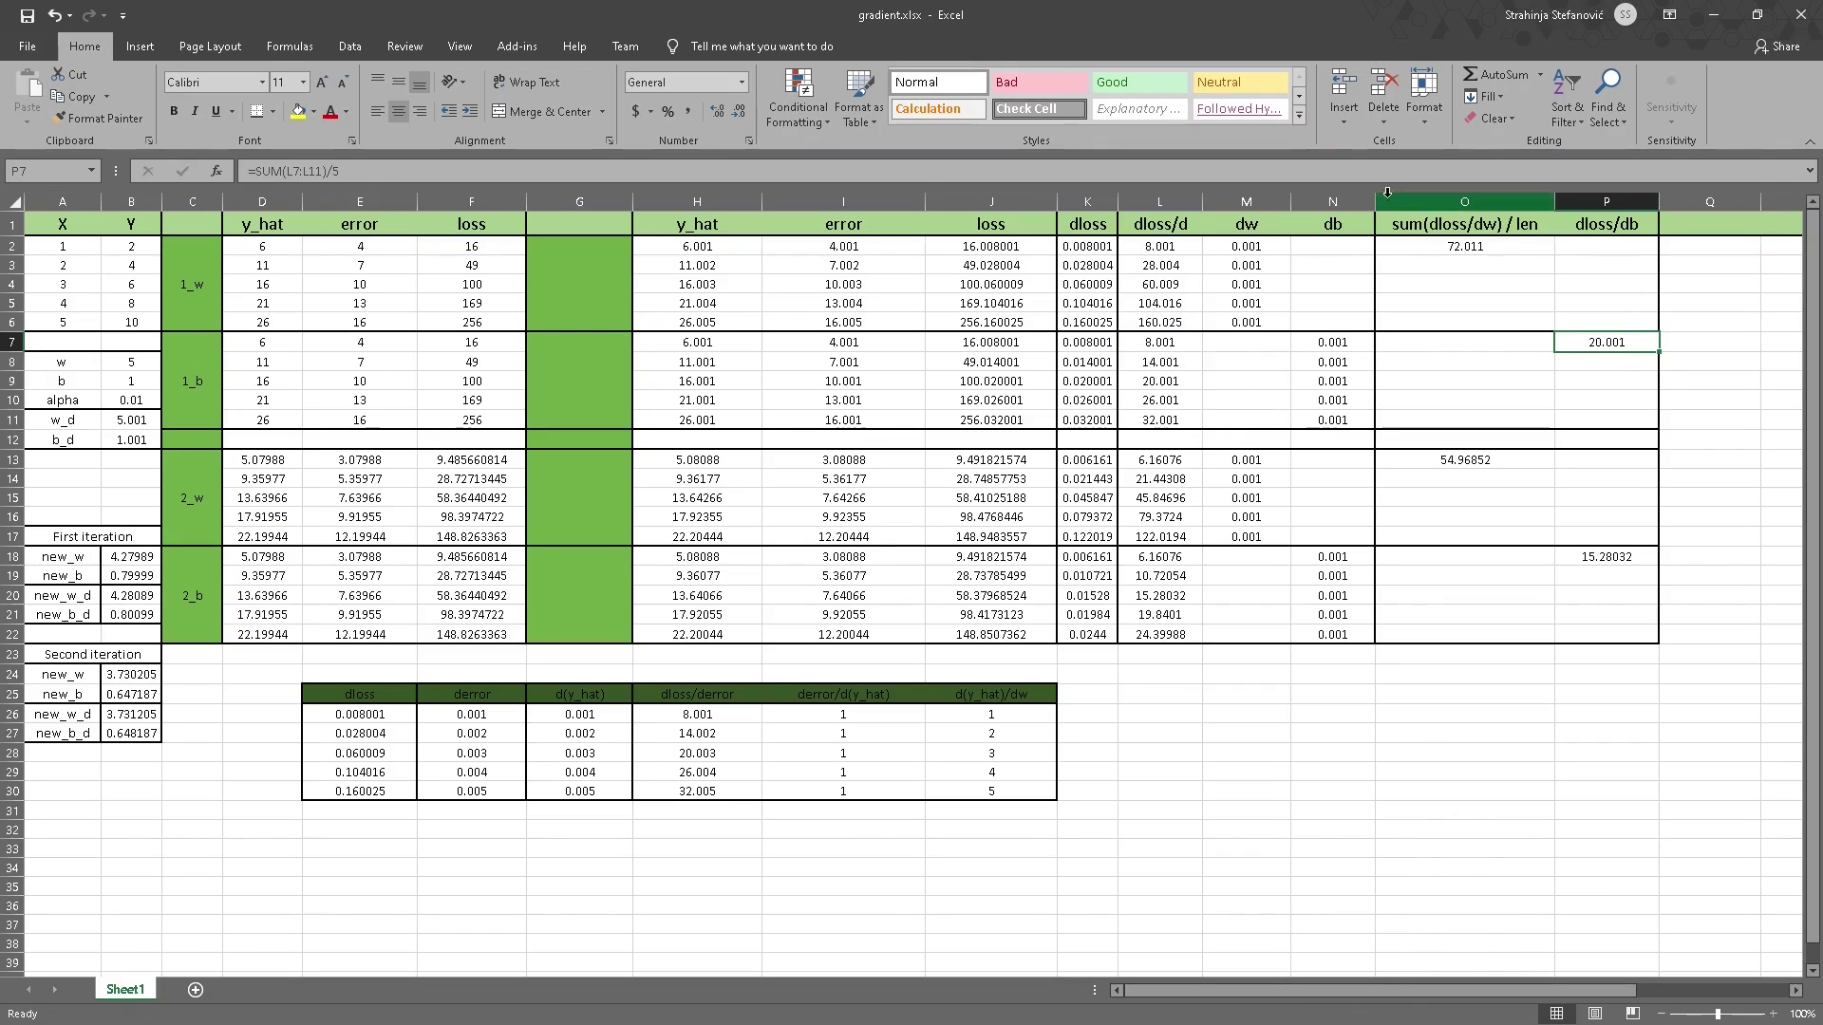
click(1370, 174)
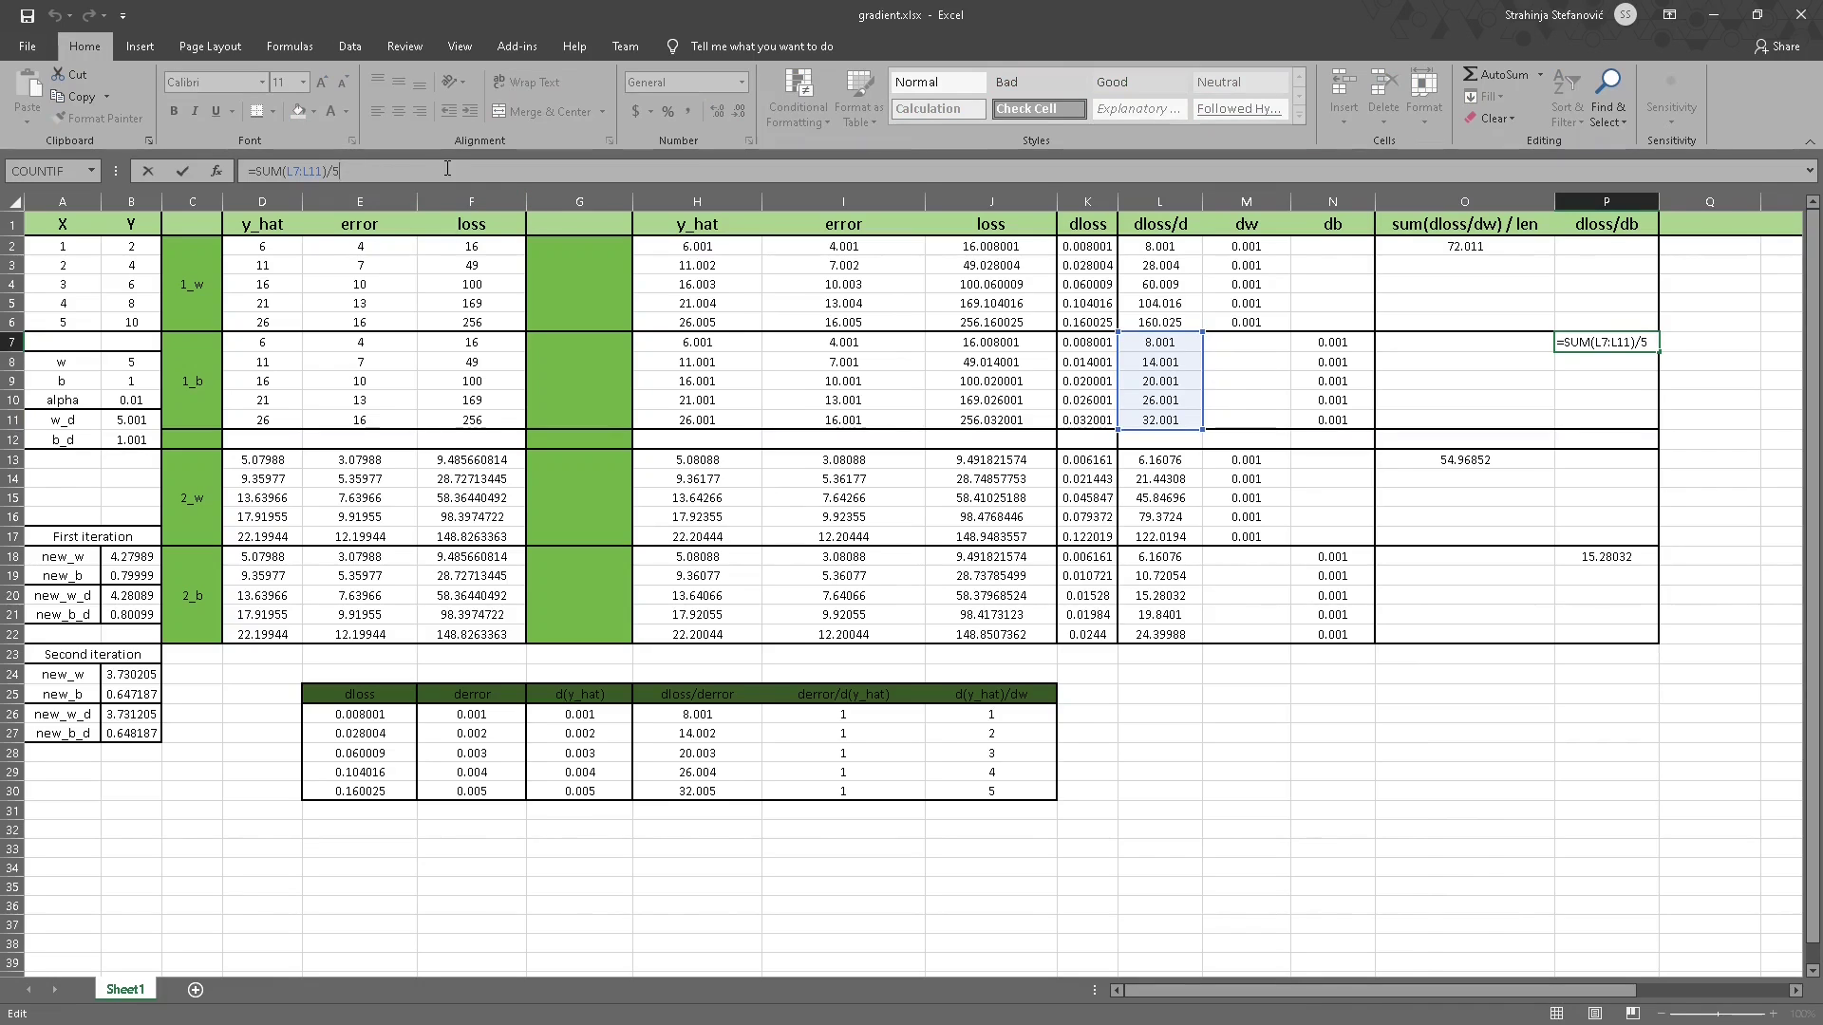
click(131, 848)
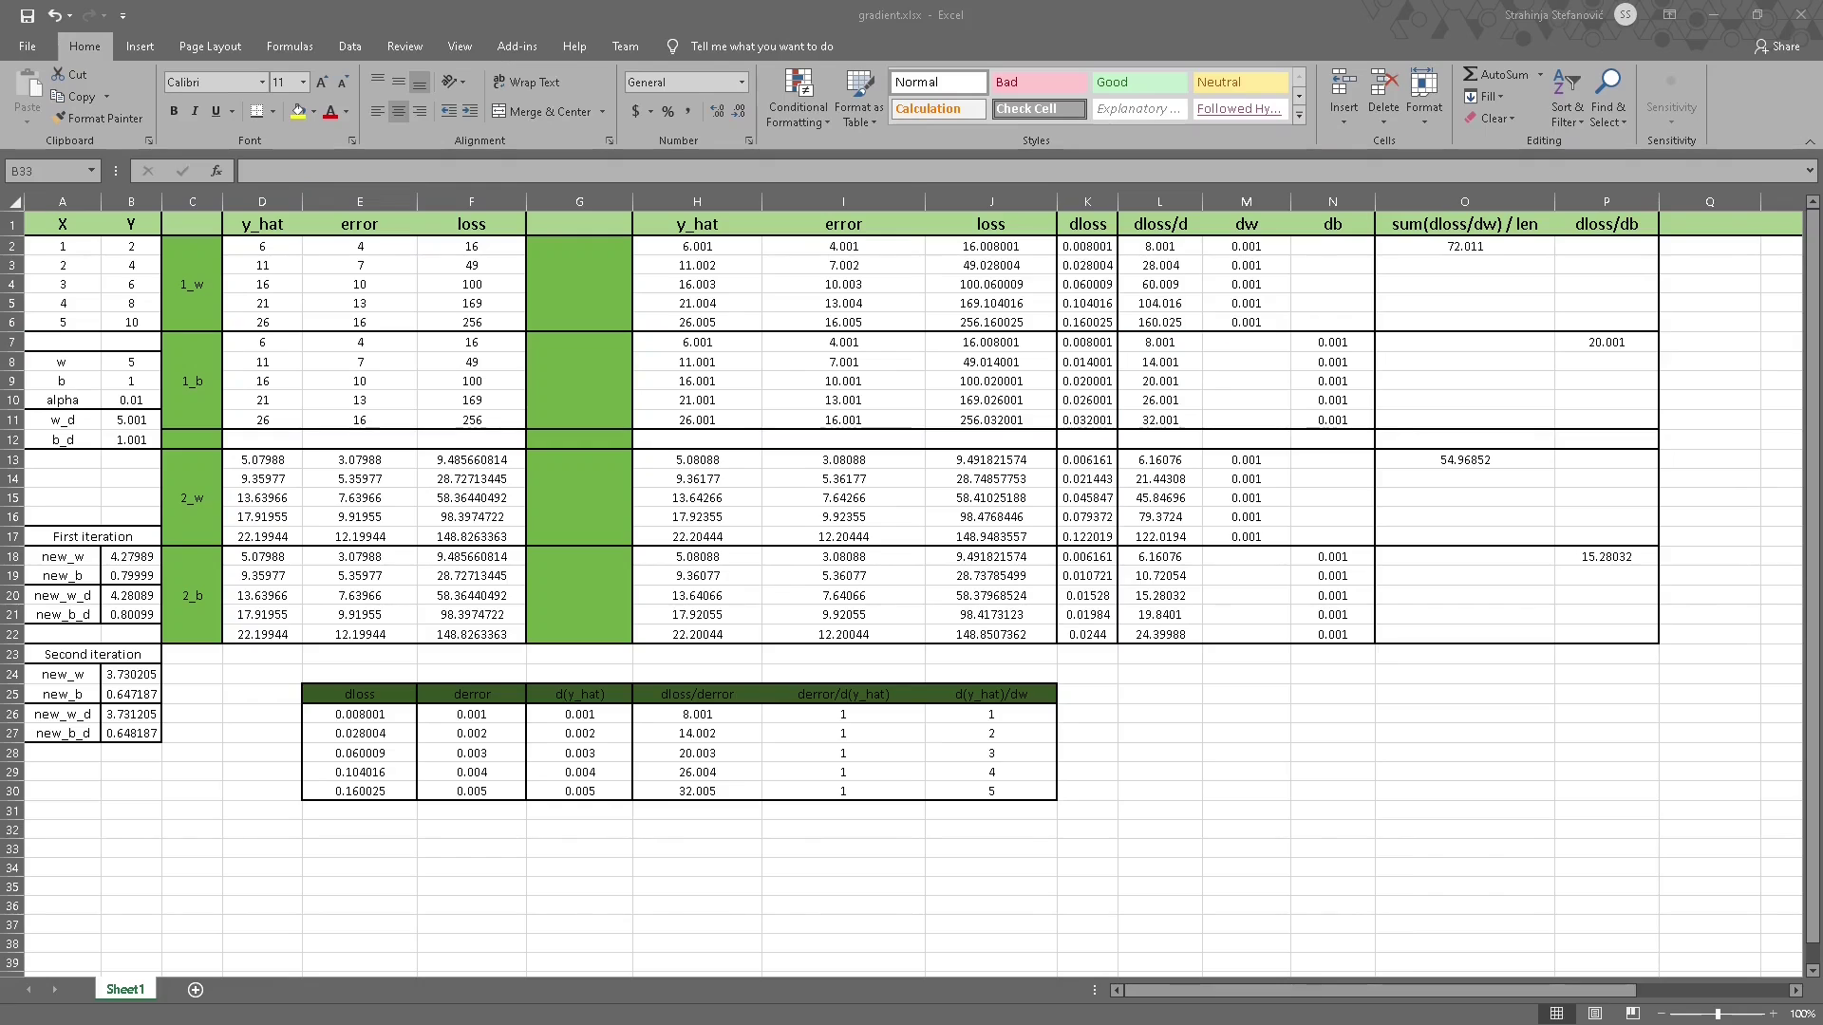
Confirm new_b in B19 as =B9 - $B$10*P7, giving 0.79999.
click(137, 568)
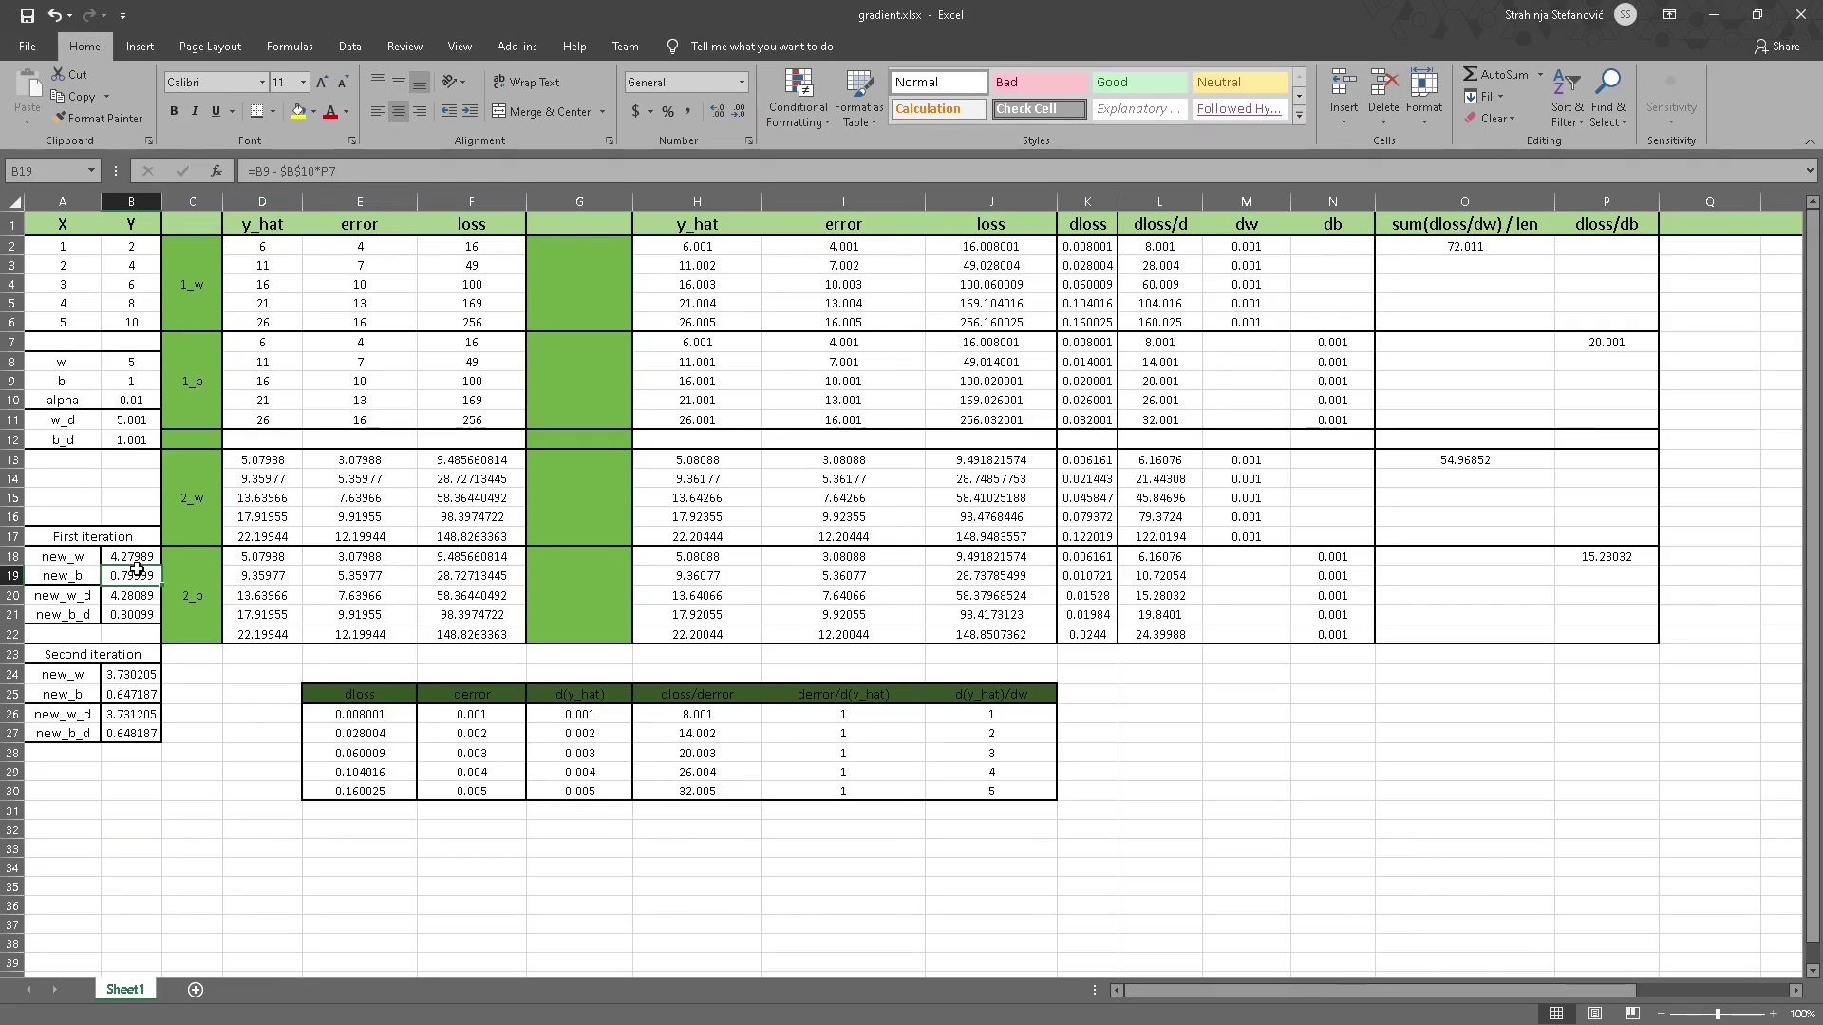
key(F2)
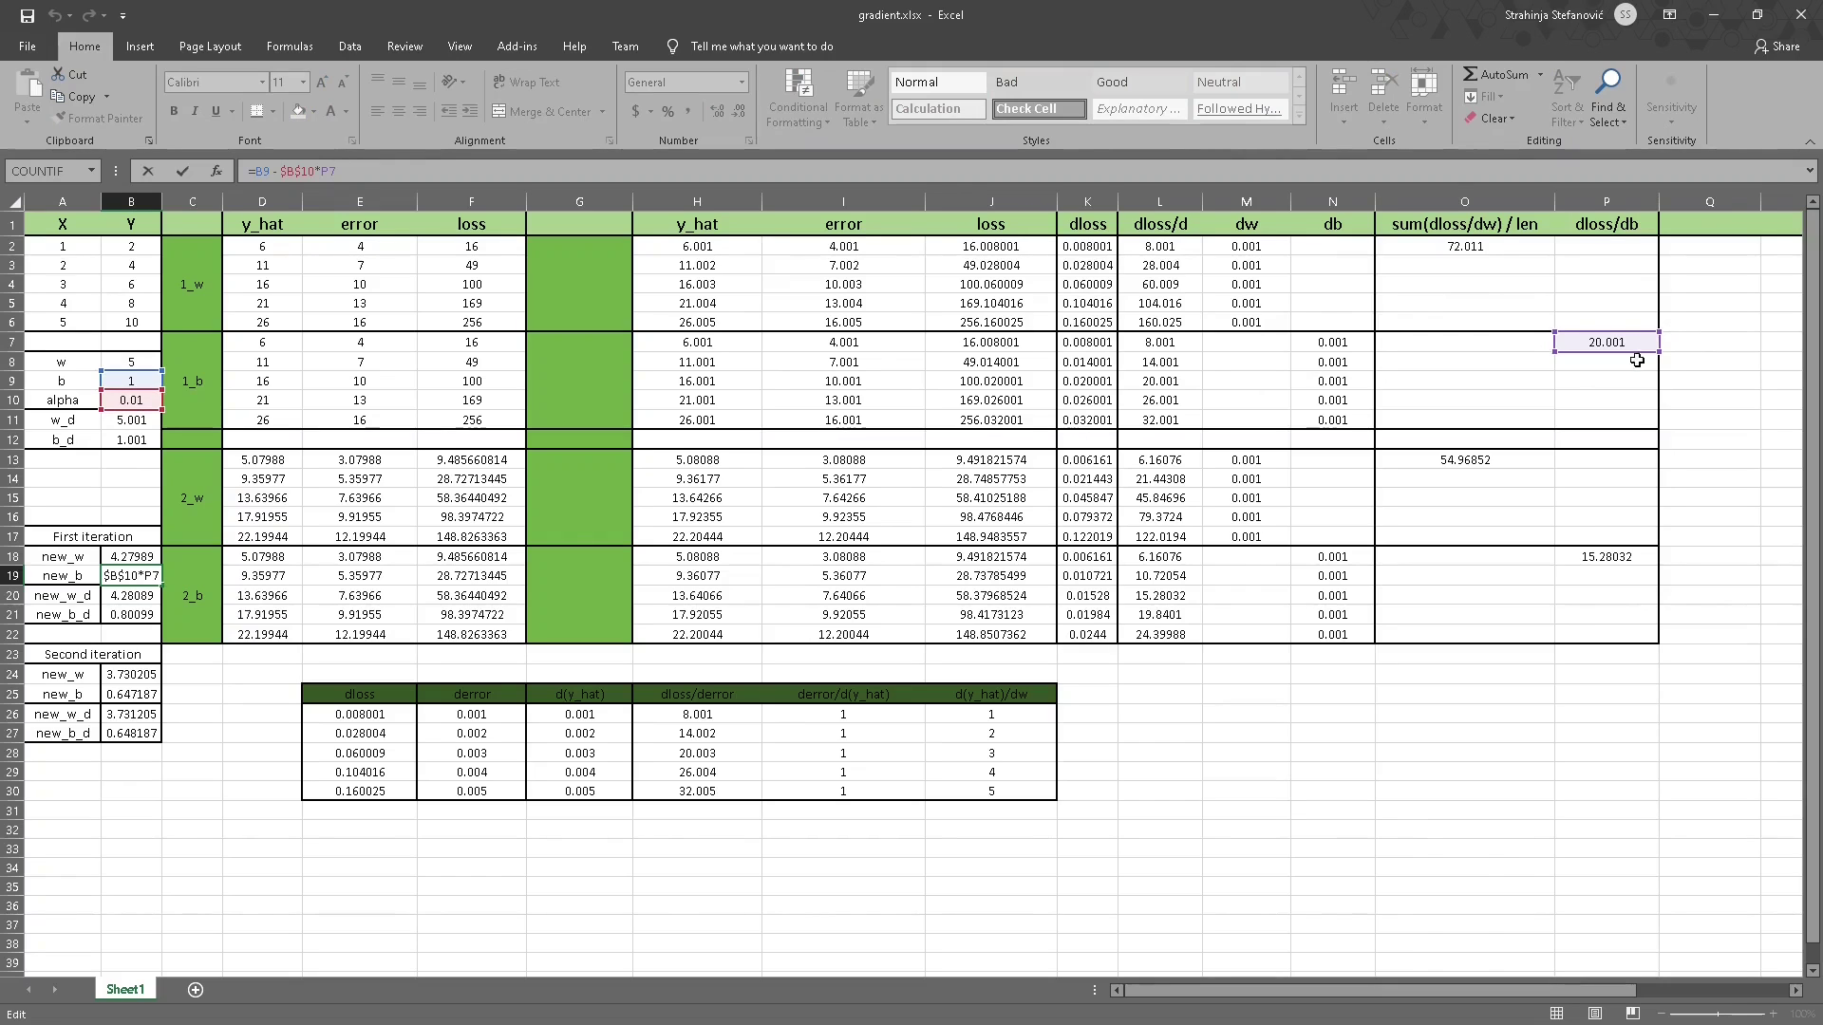
click(147, 625)
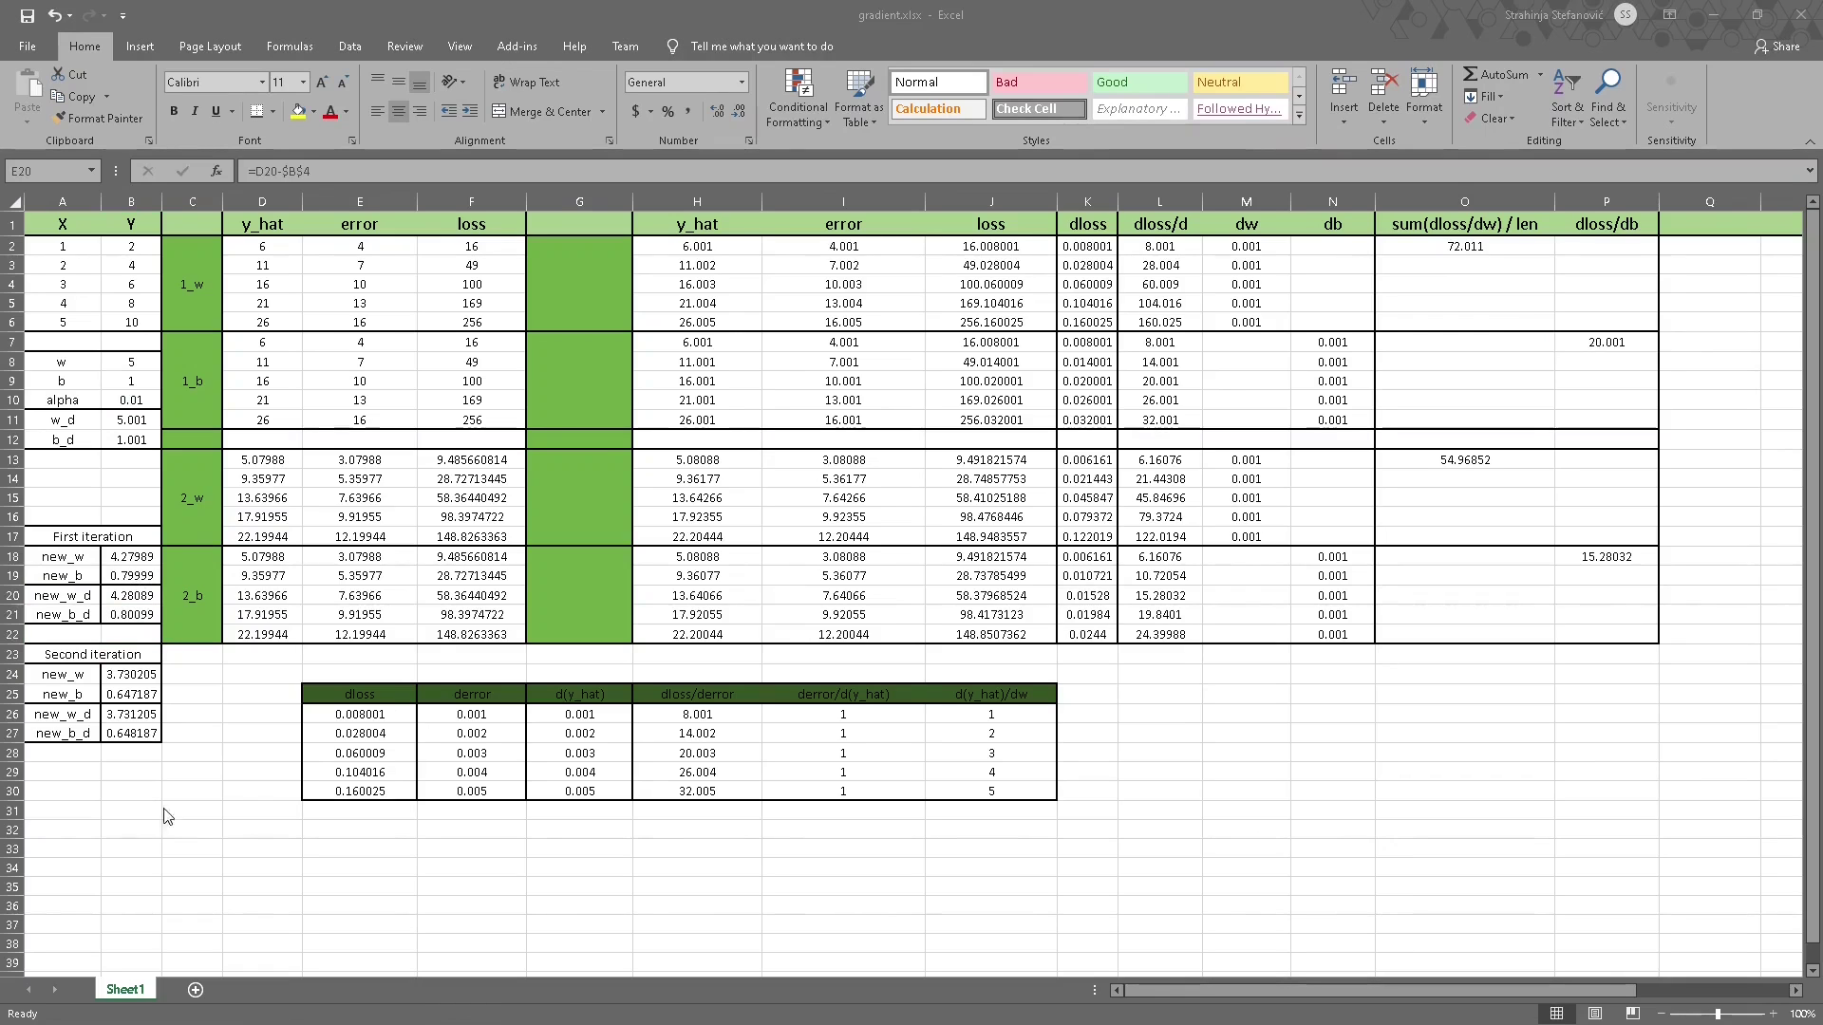
Review the First iteration results A18:B21, including the new_w formula and new_b_d 0.80099.
click(87, 514)
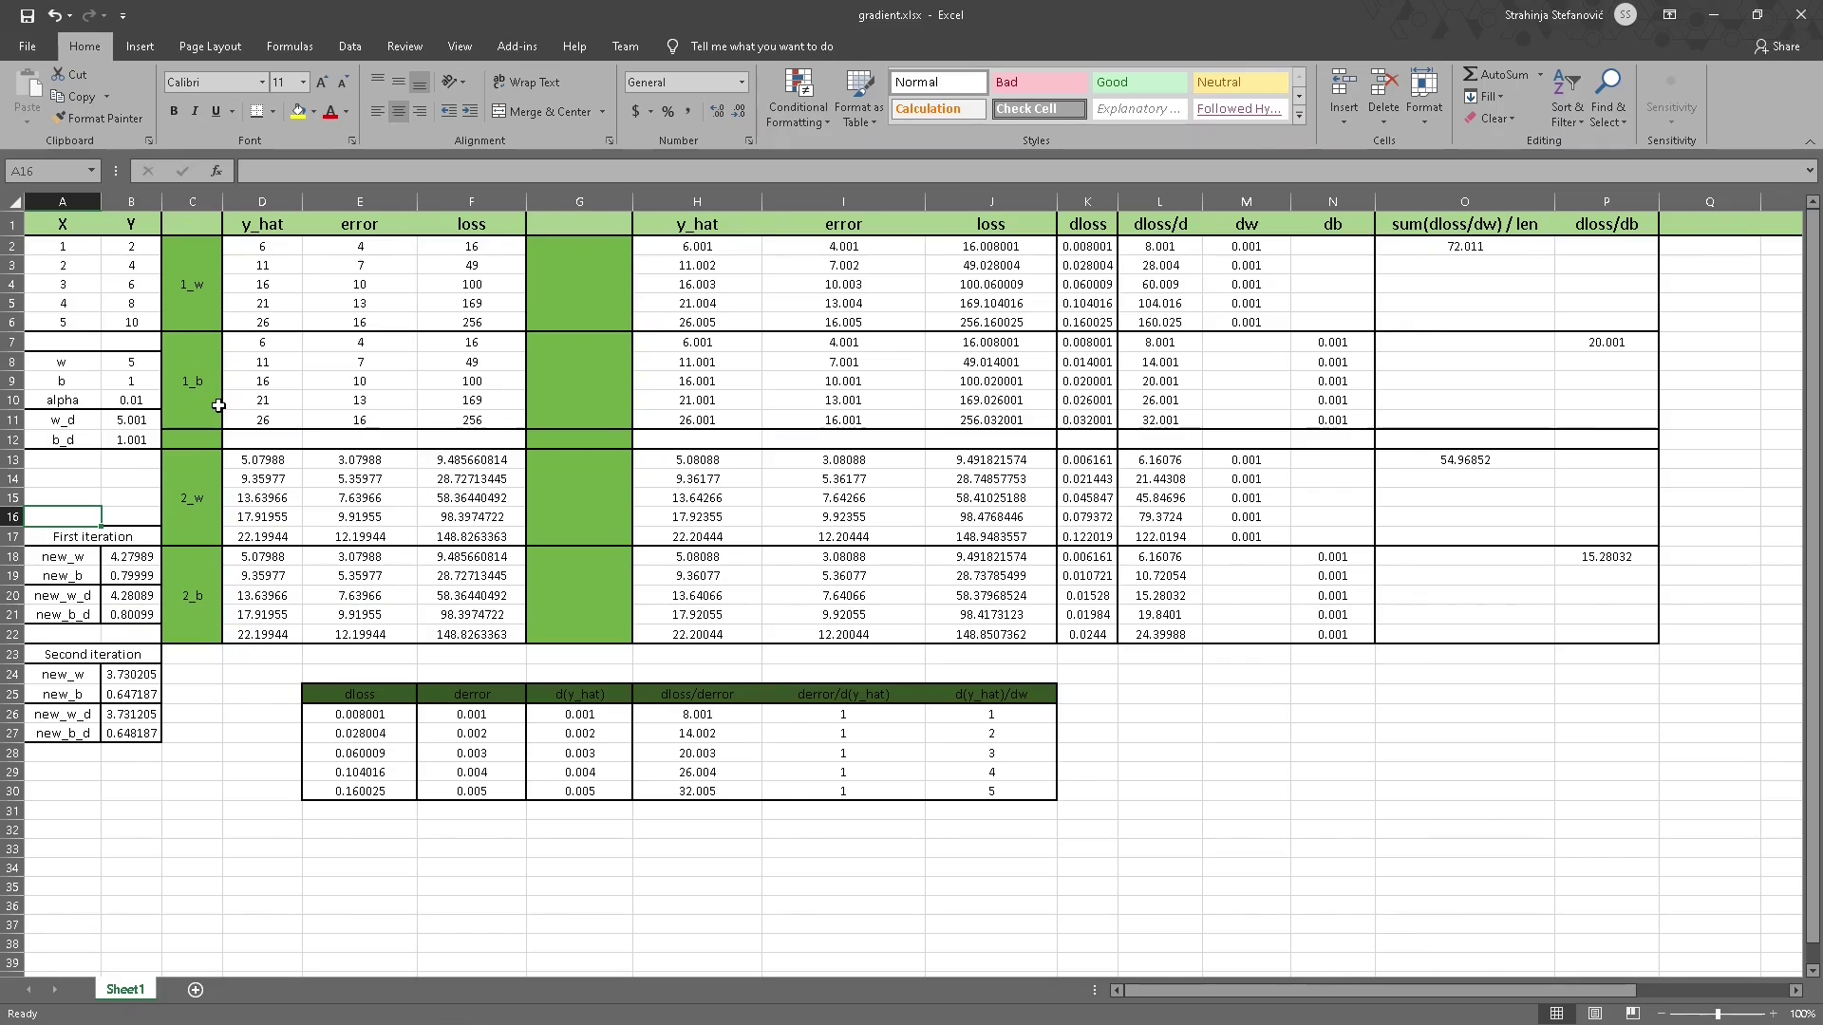
click(142, 516)
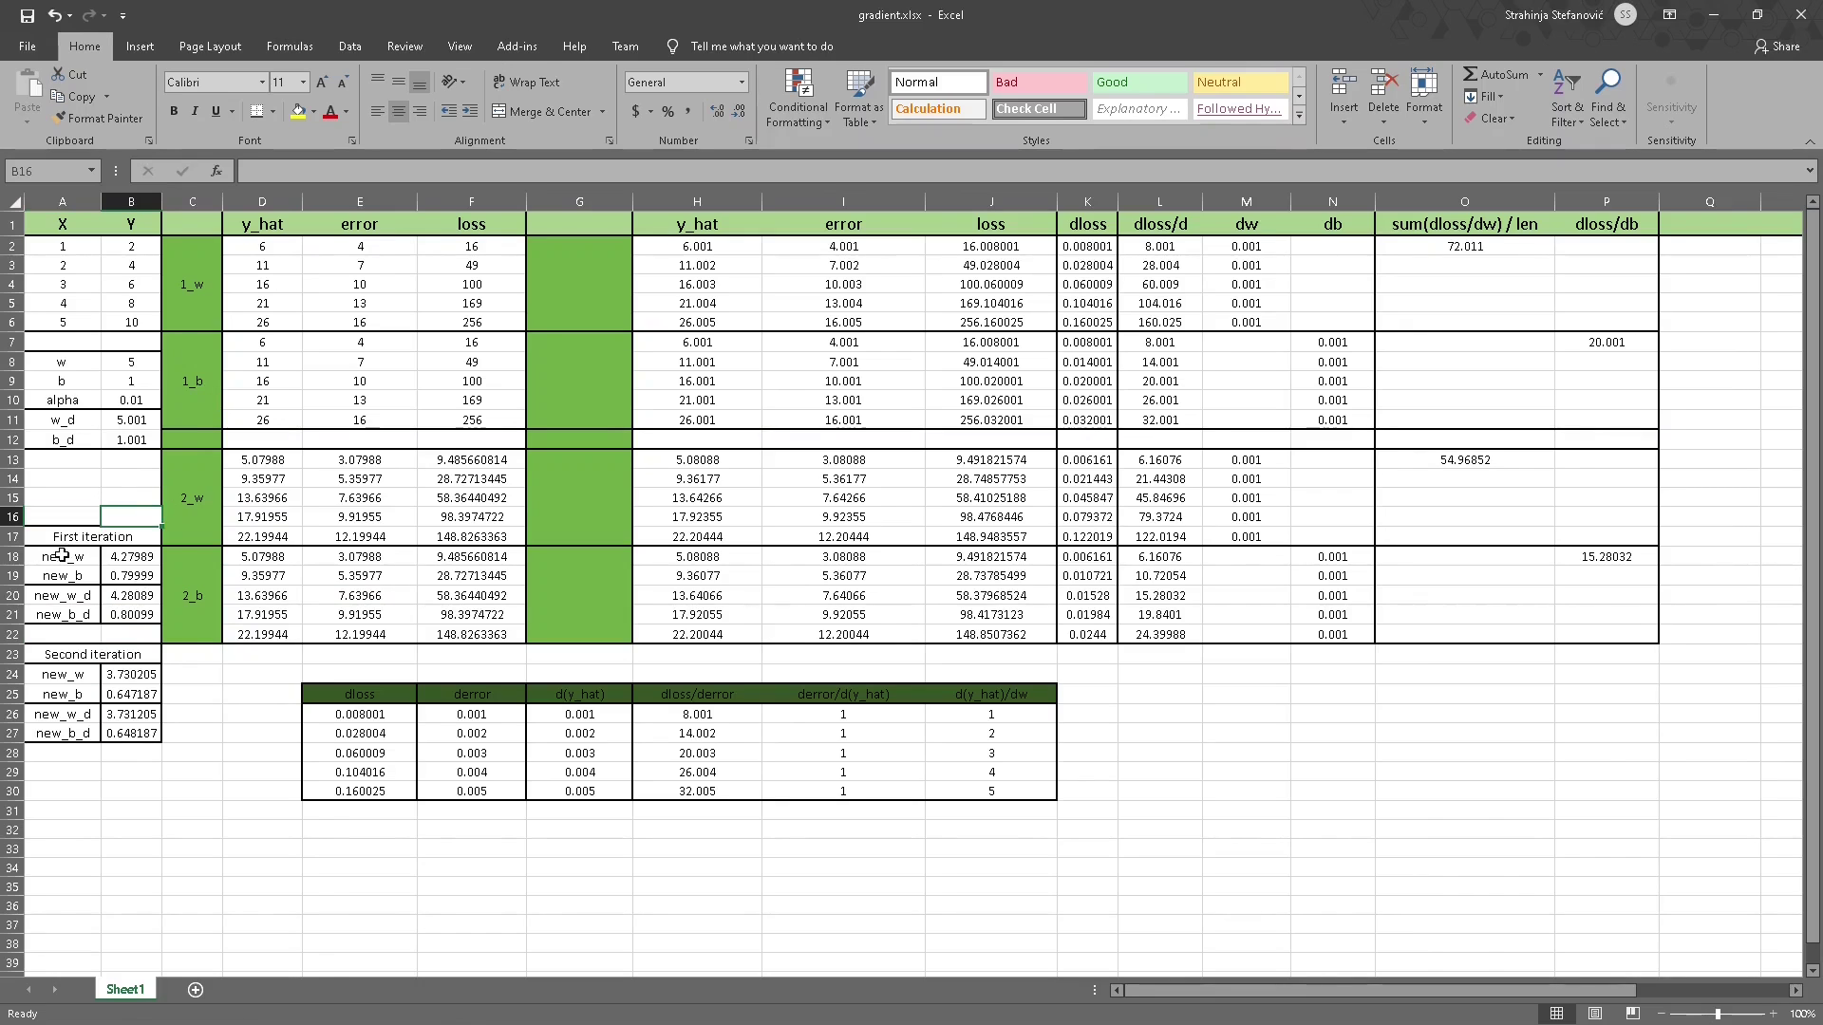
drag(61, 555, 136, 618)
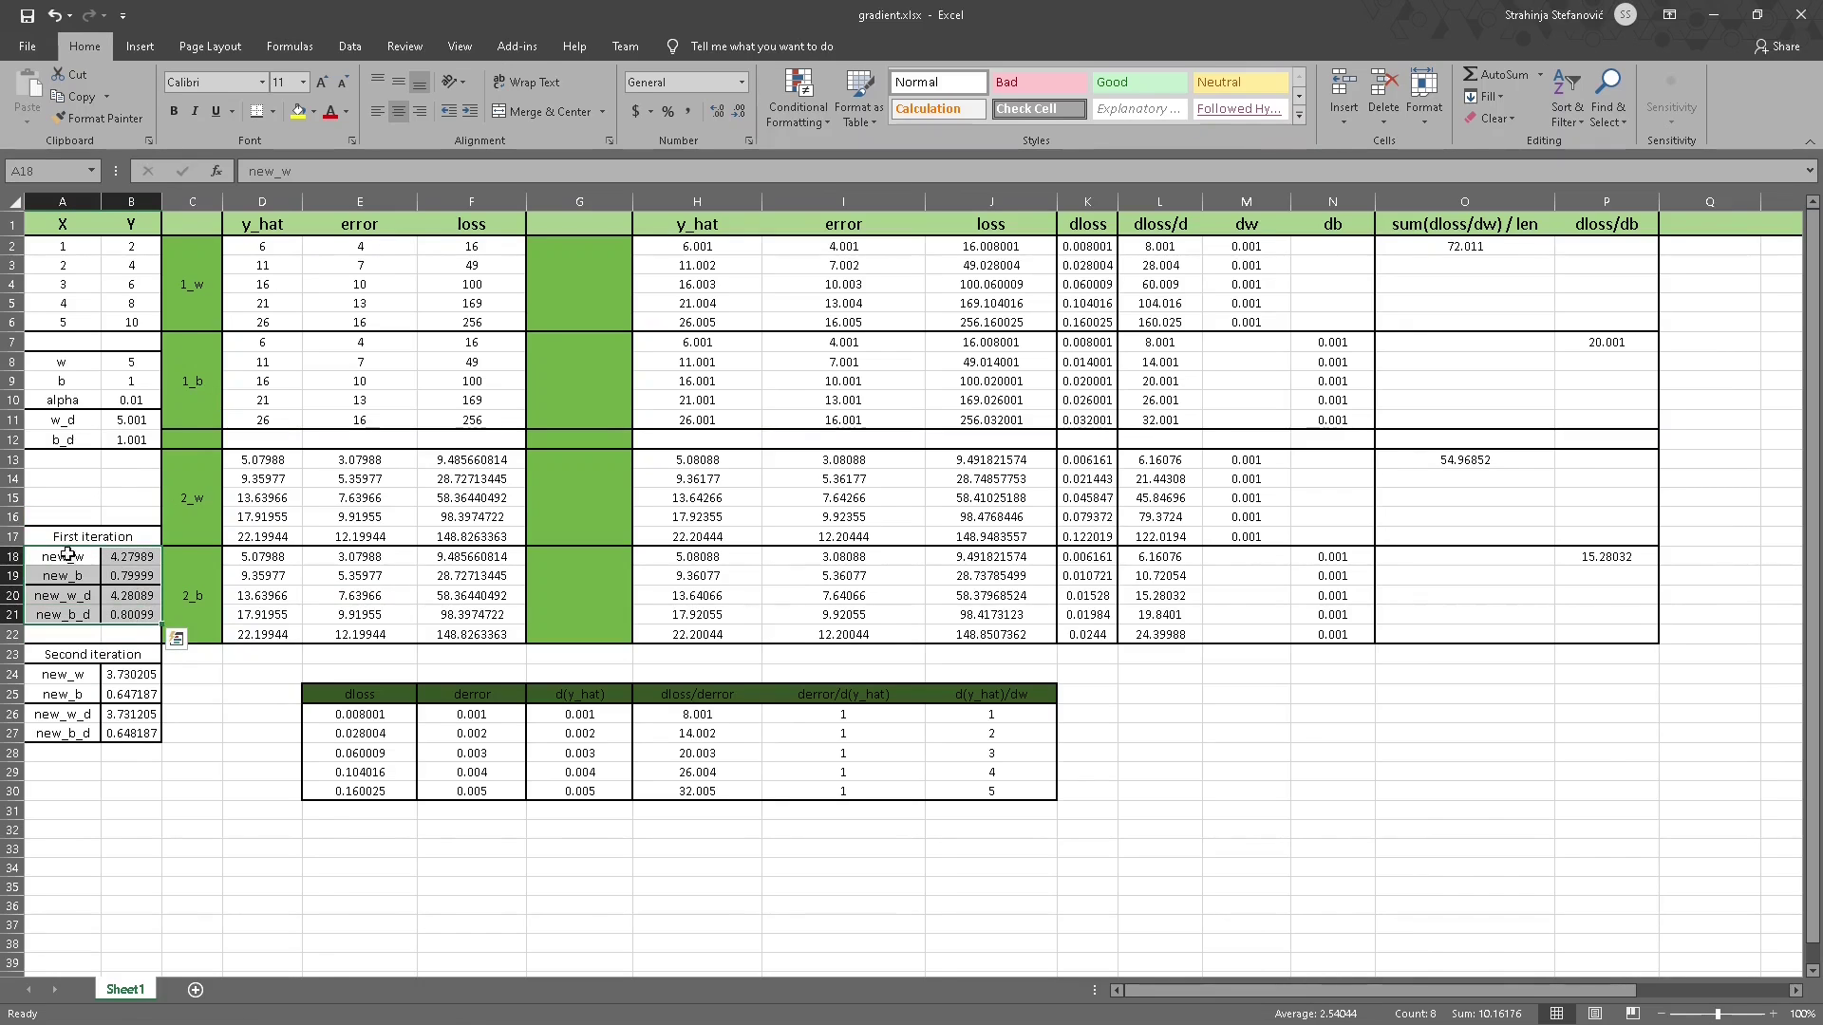
click(126, 555)
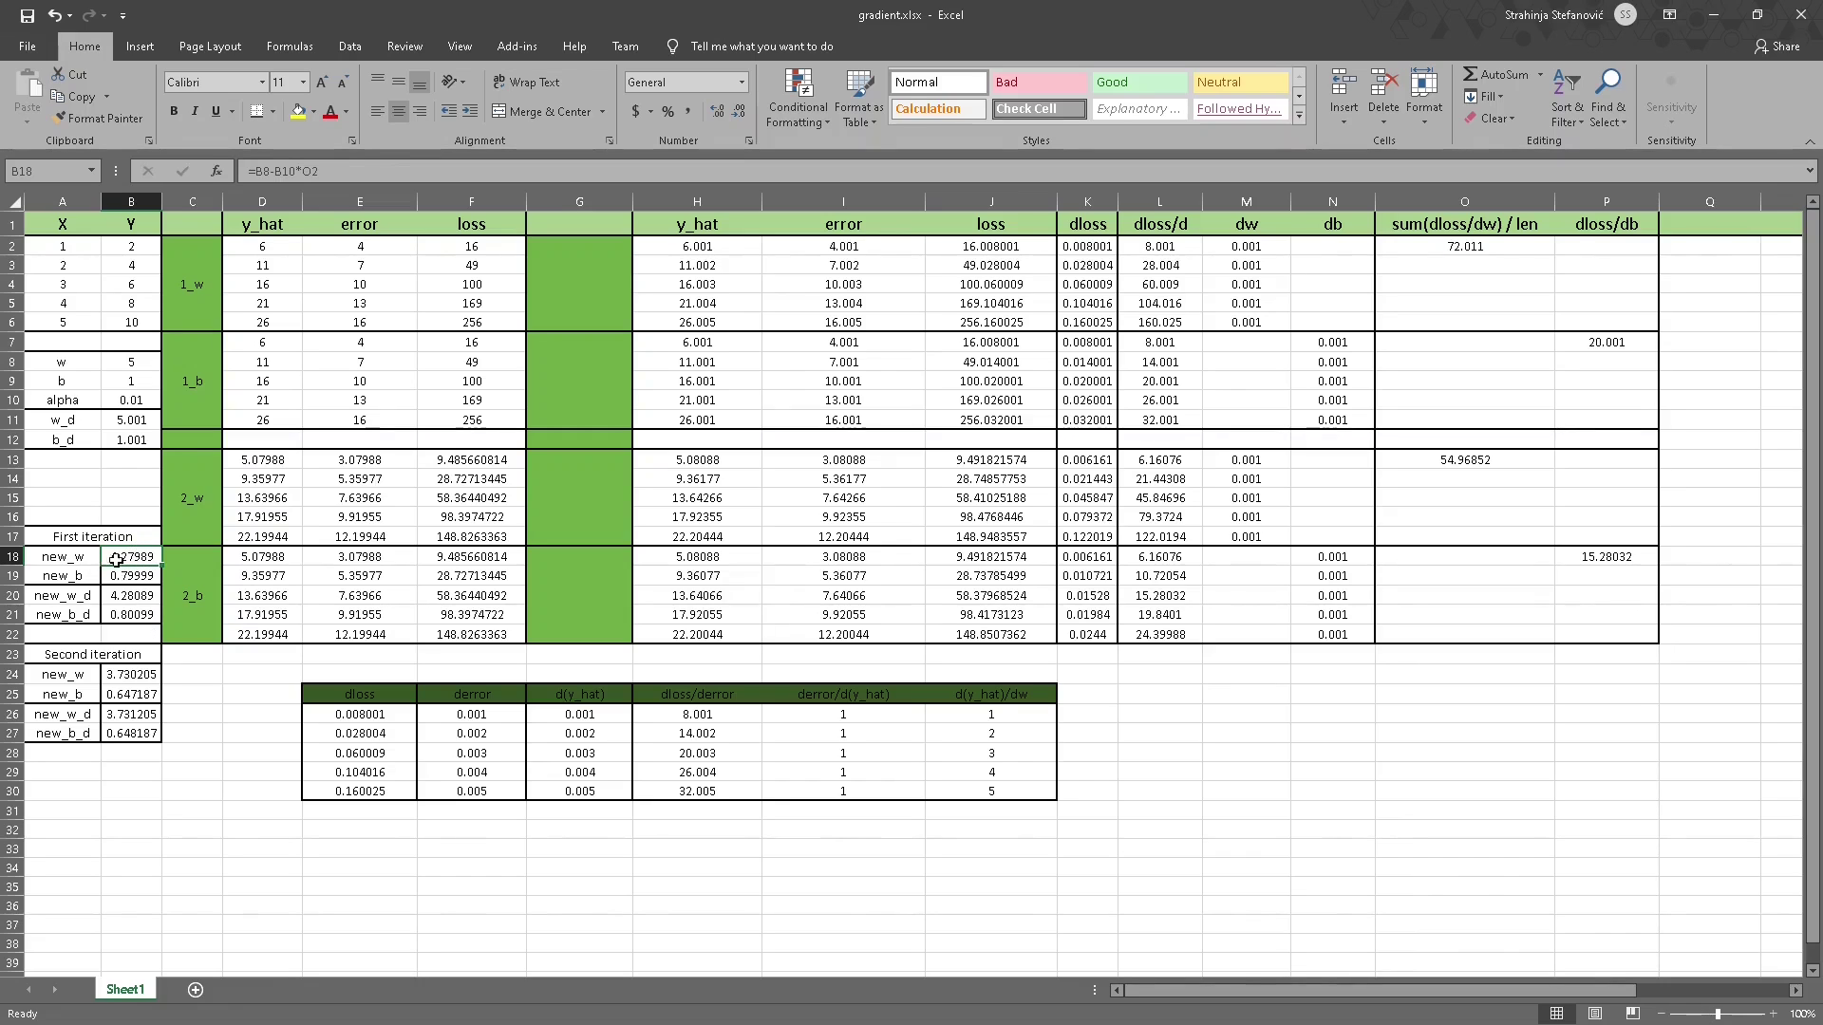
click(85, 598)
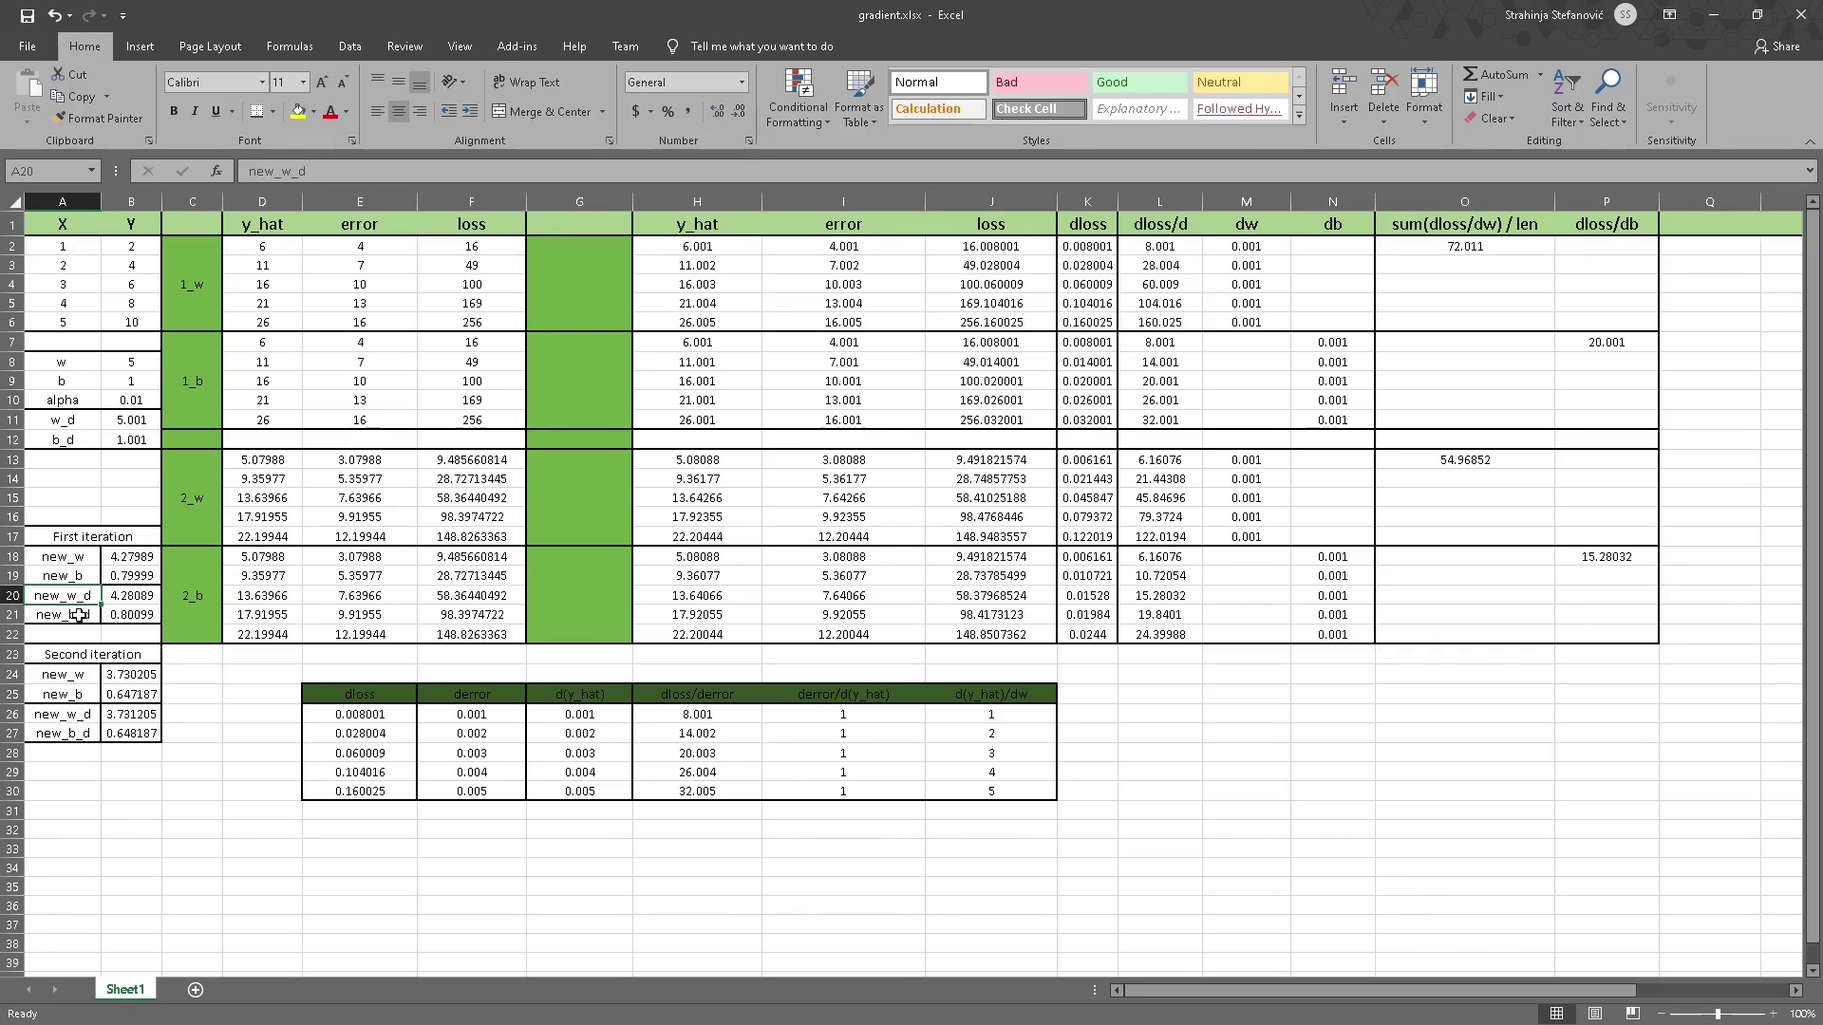
click(208, 270)
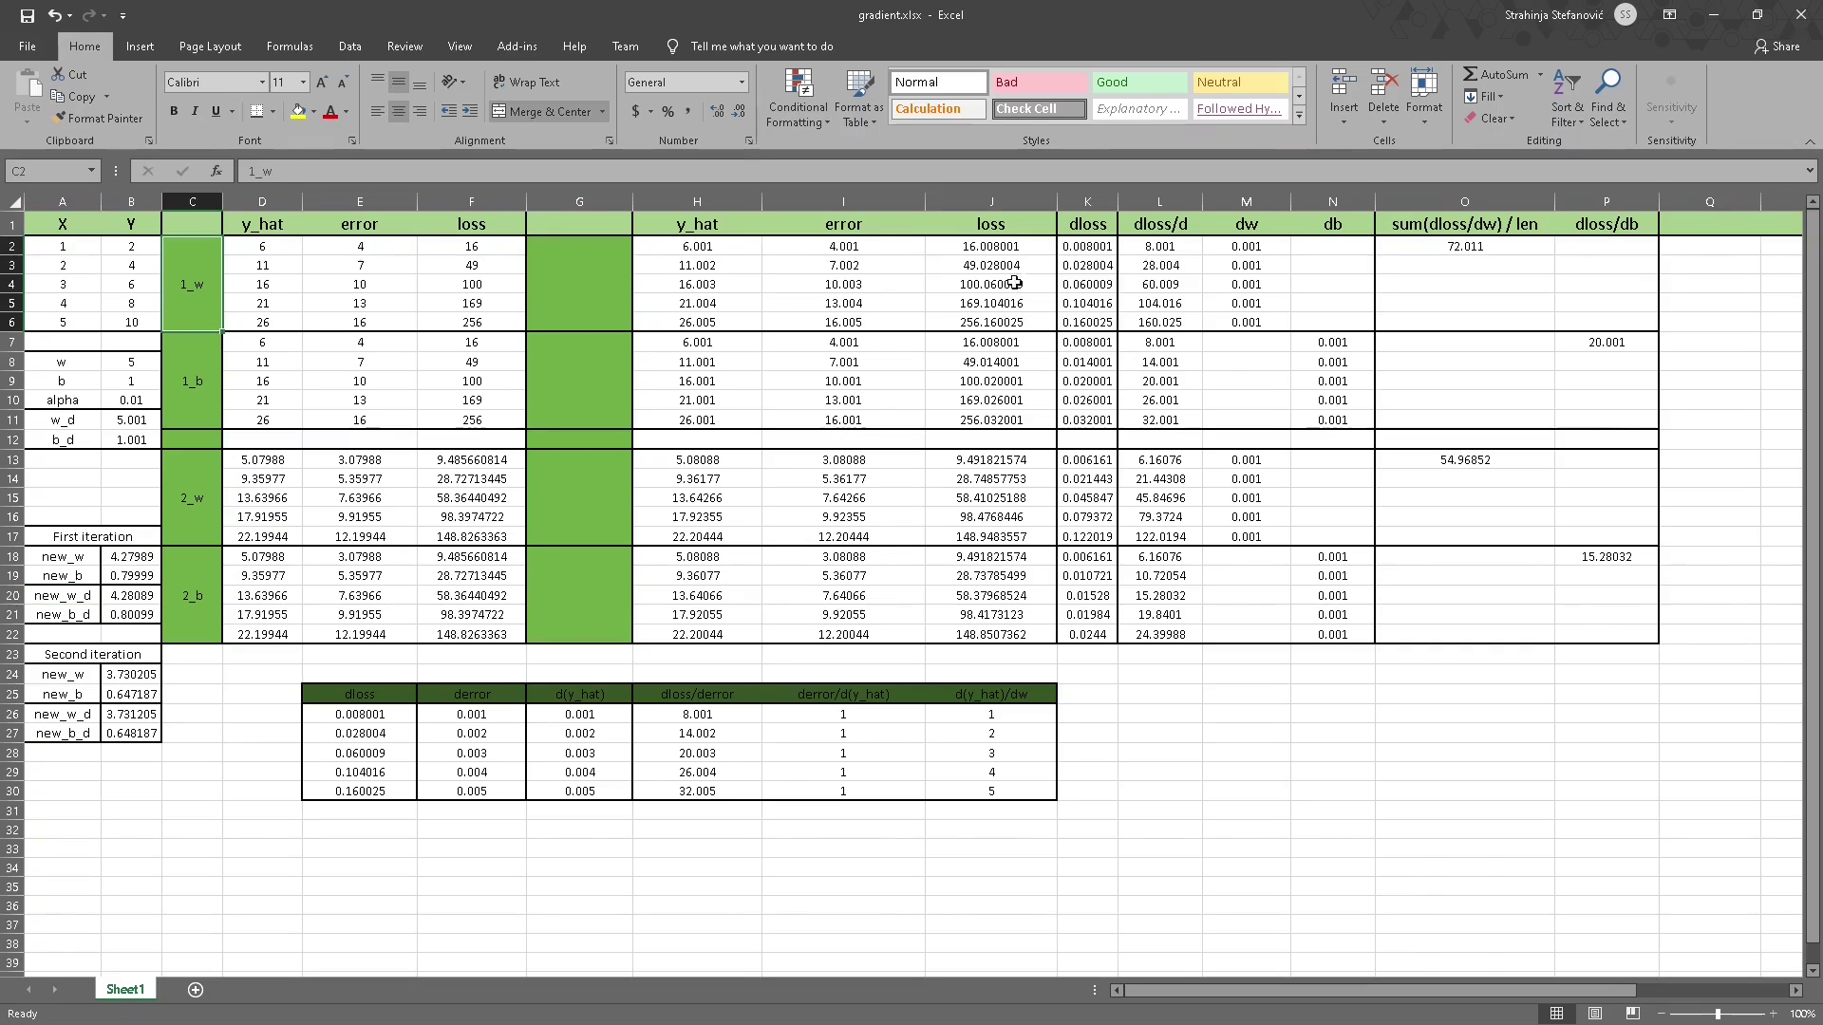
Review the 2_w prediction in D17 and the gradient averages in O13 and P18.
click(277, 535)
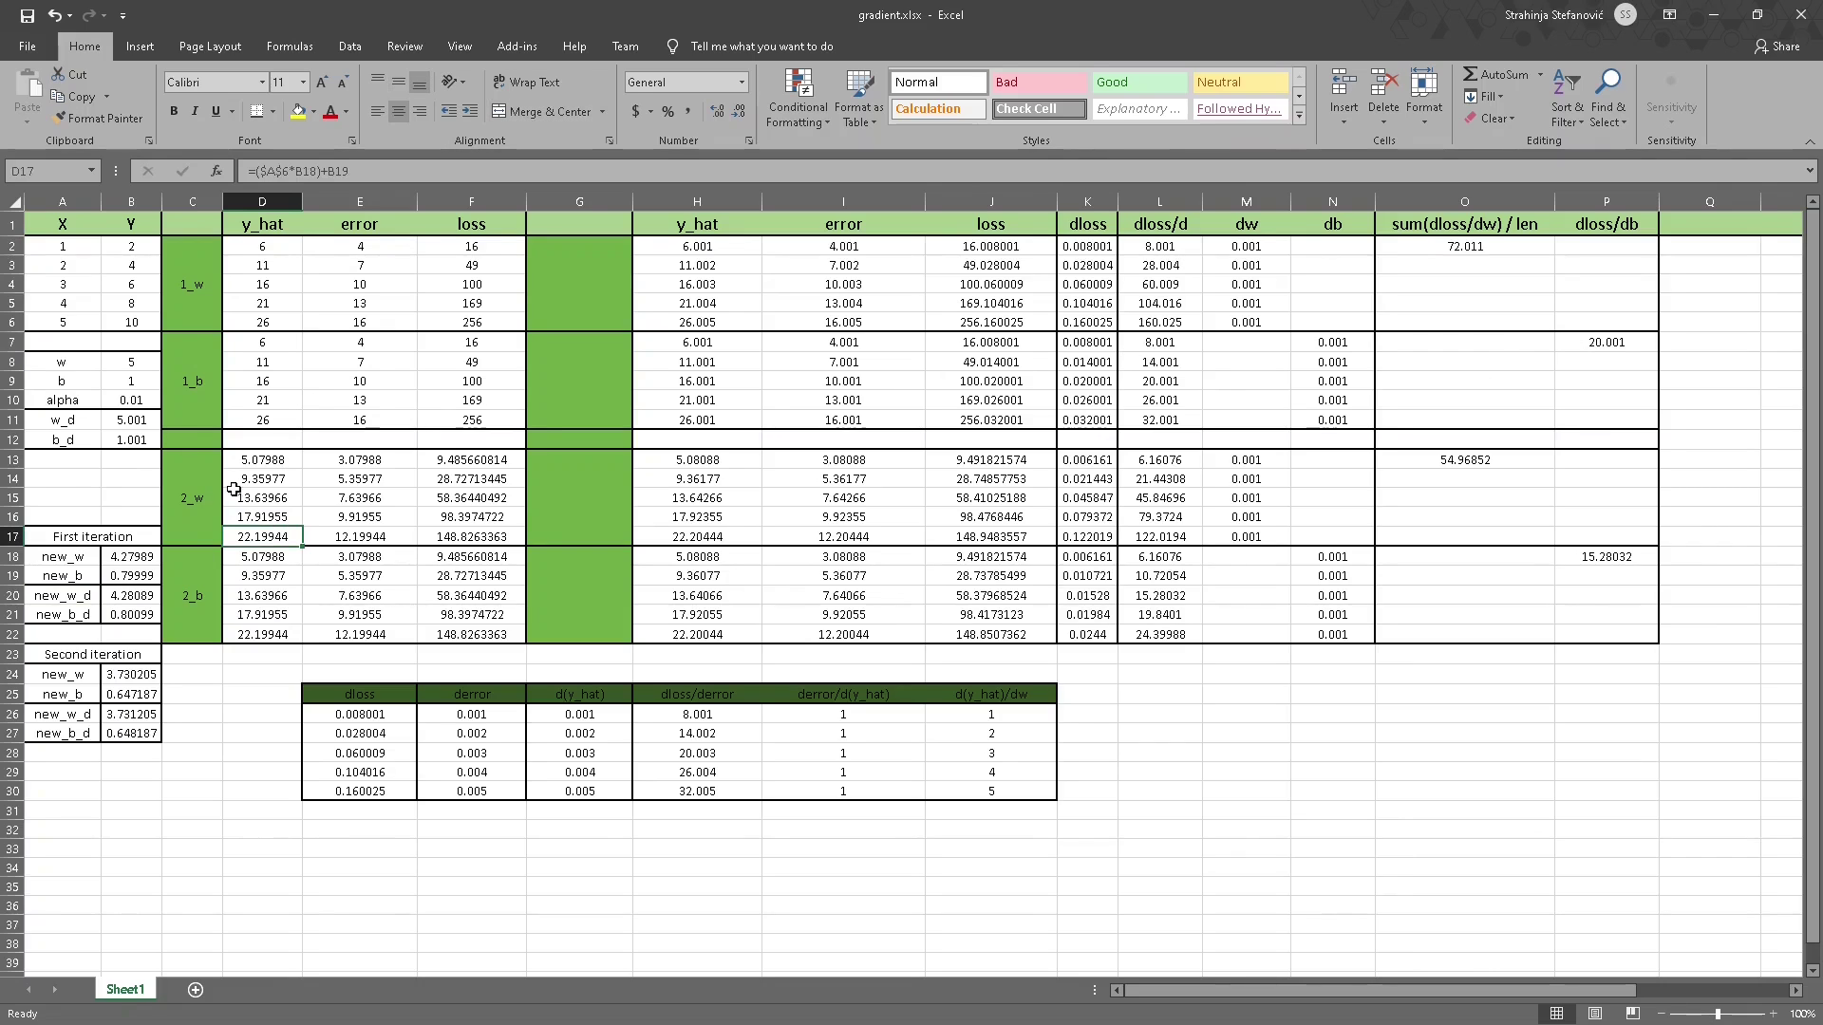
drag(131, 557, 131, 596)
click(844, 516)
click(1486, 462)
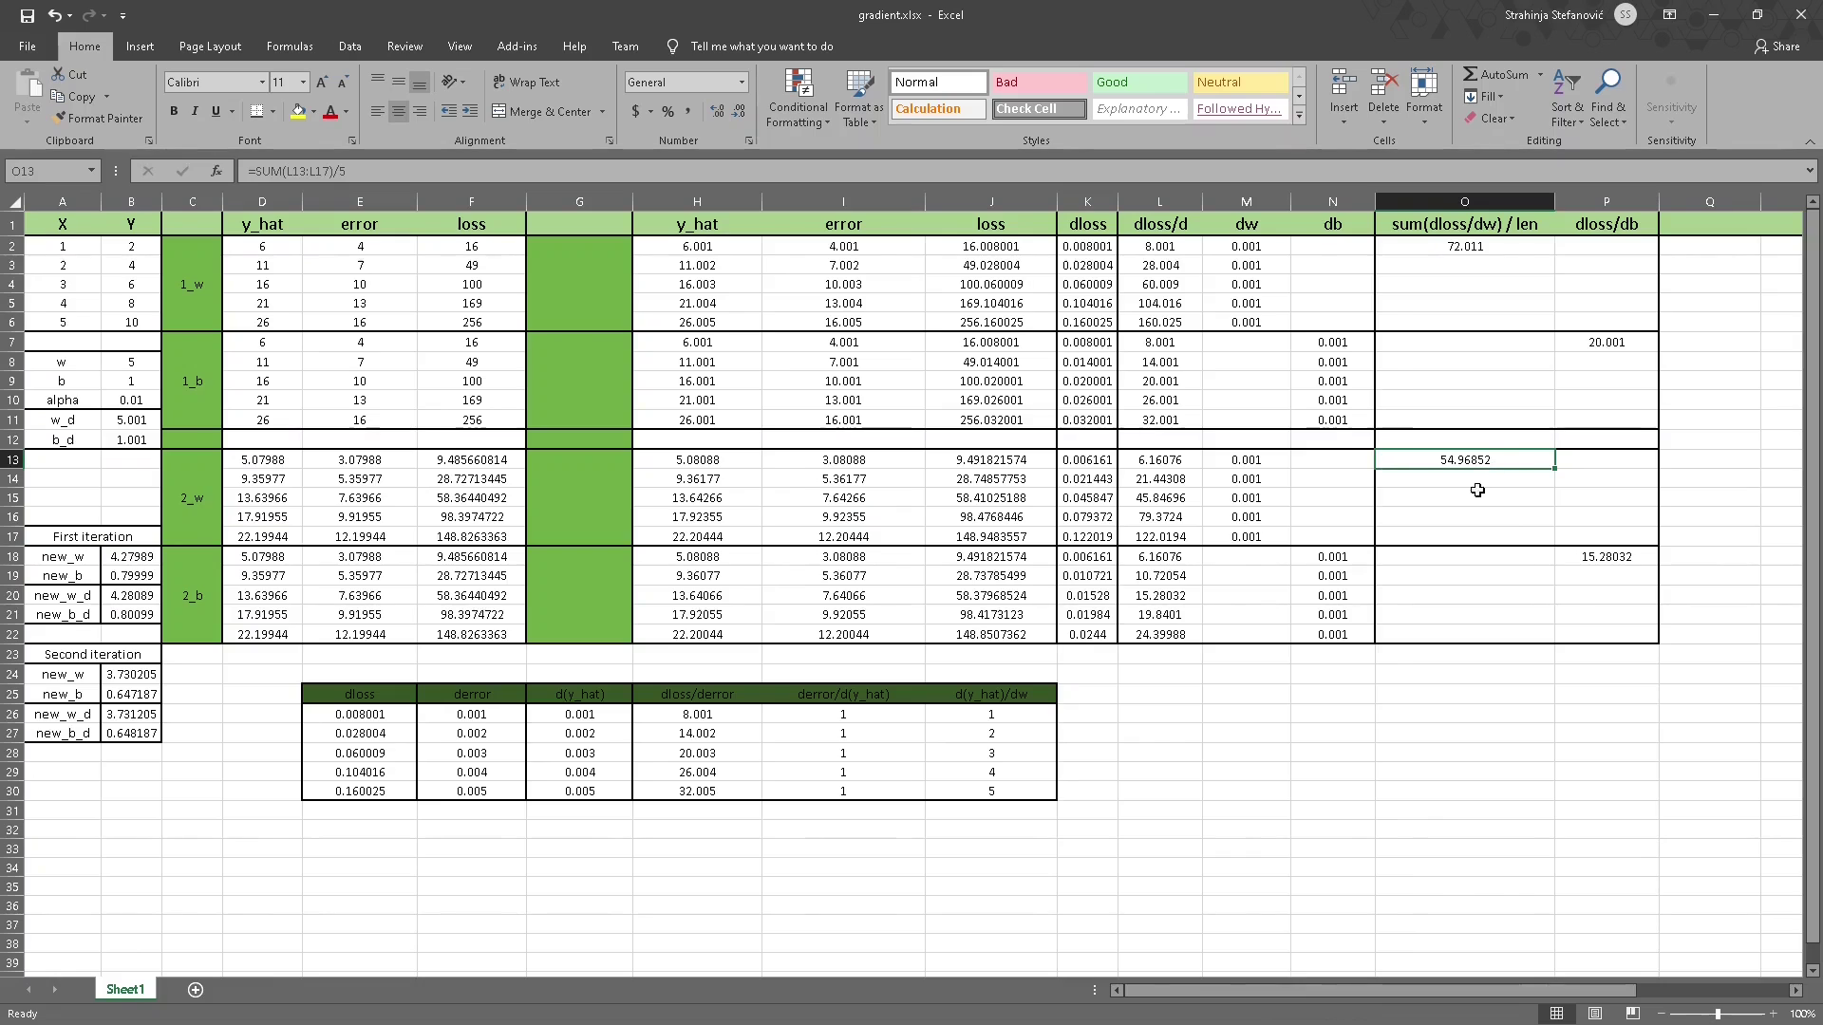
click(1610, 551)
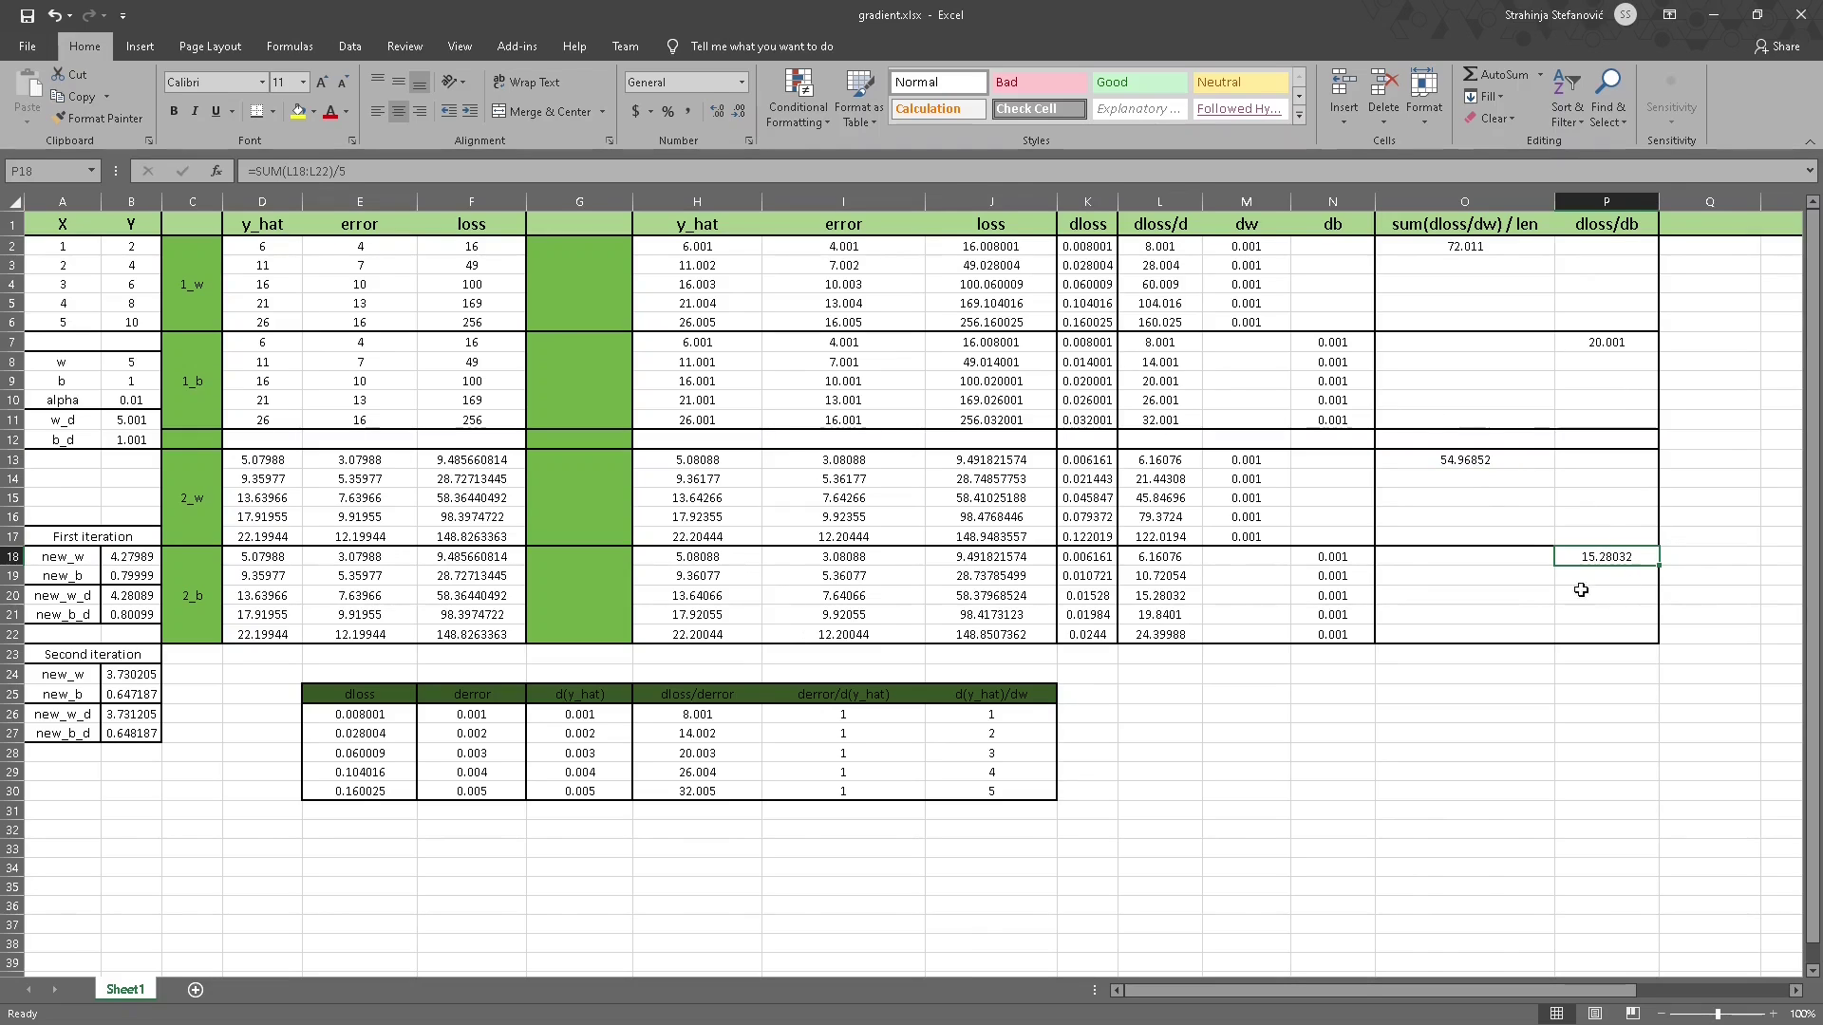
Set B24 to =B18 - $B$10*O13 for new_w 3.730205, alongside new_b 0.647187.
click(110, 672)
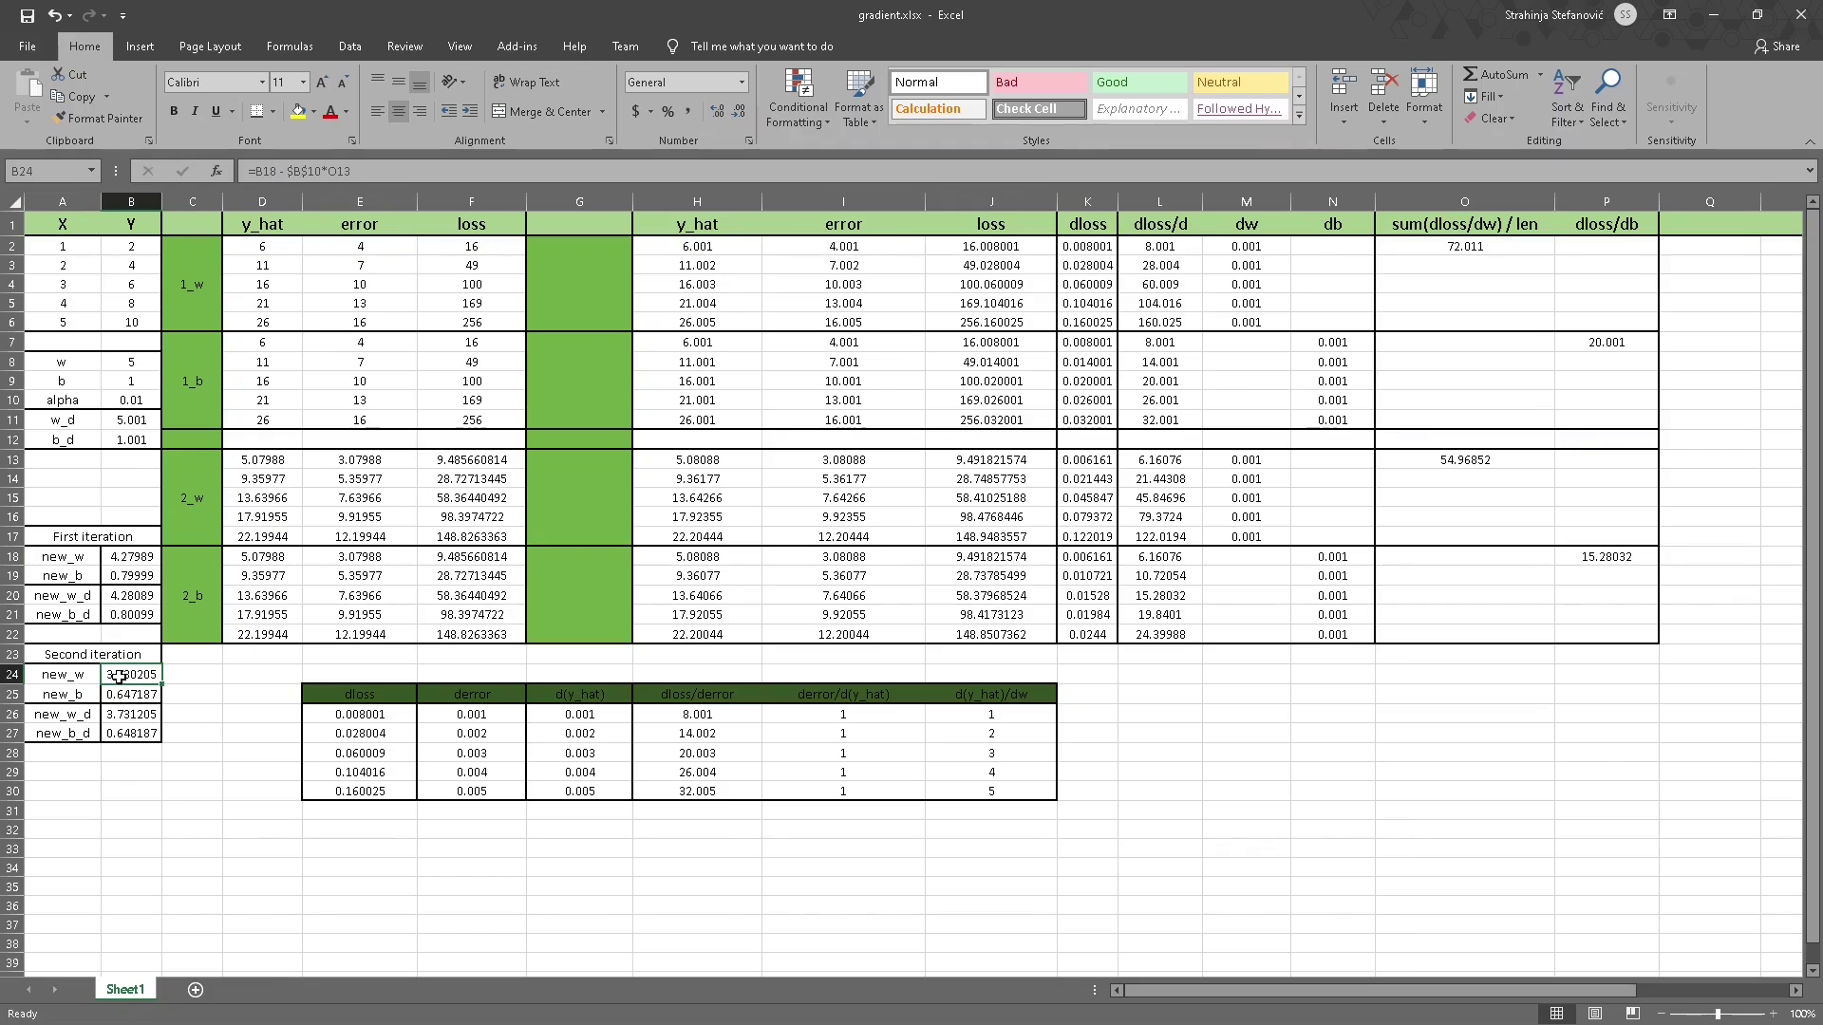
click(333, 180)
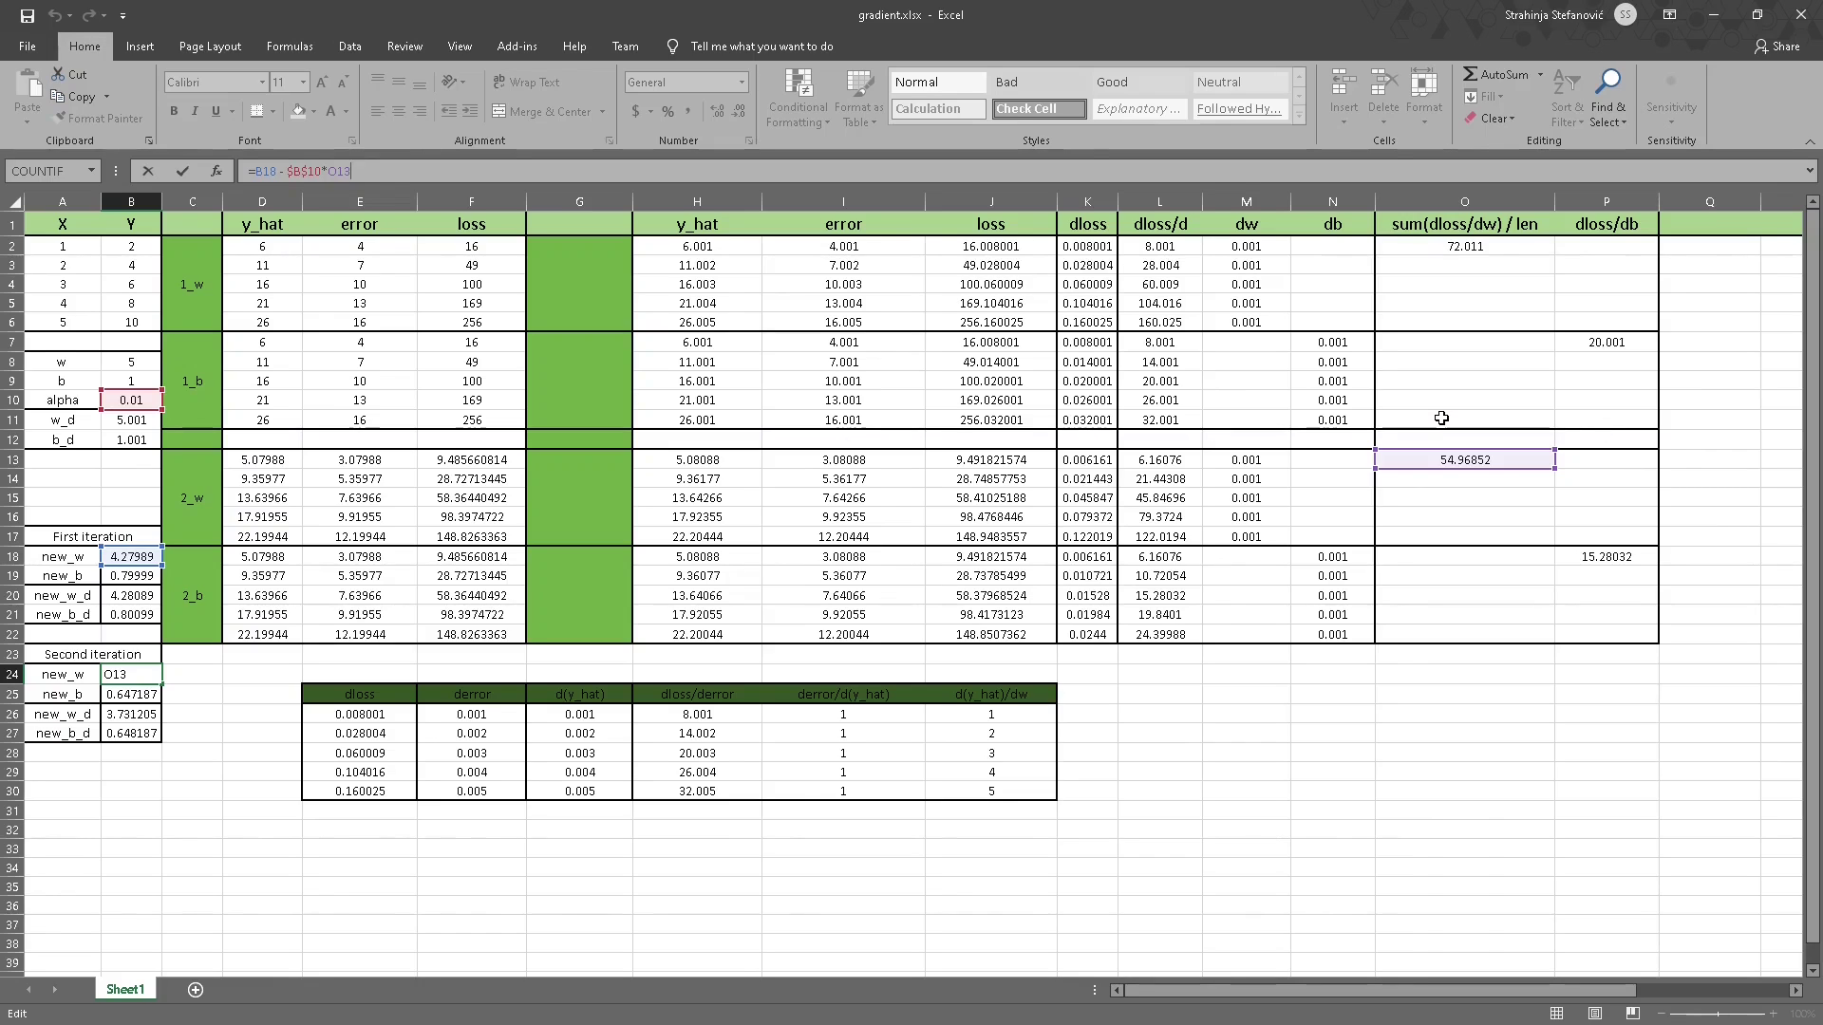
click(195, 655)
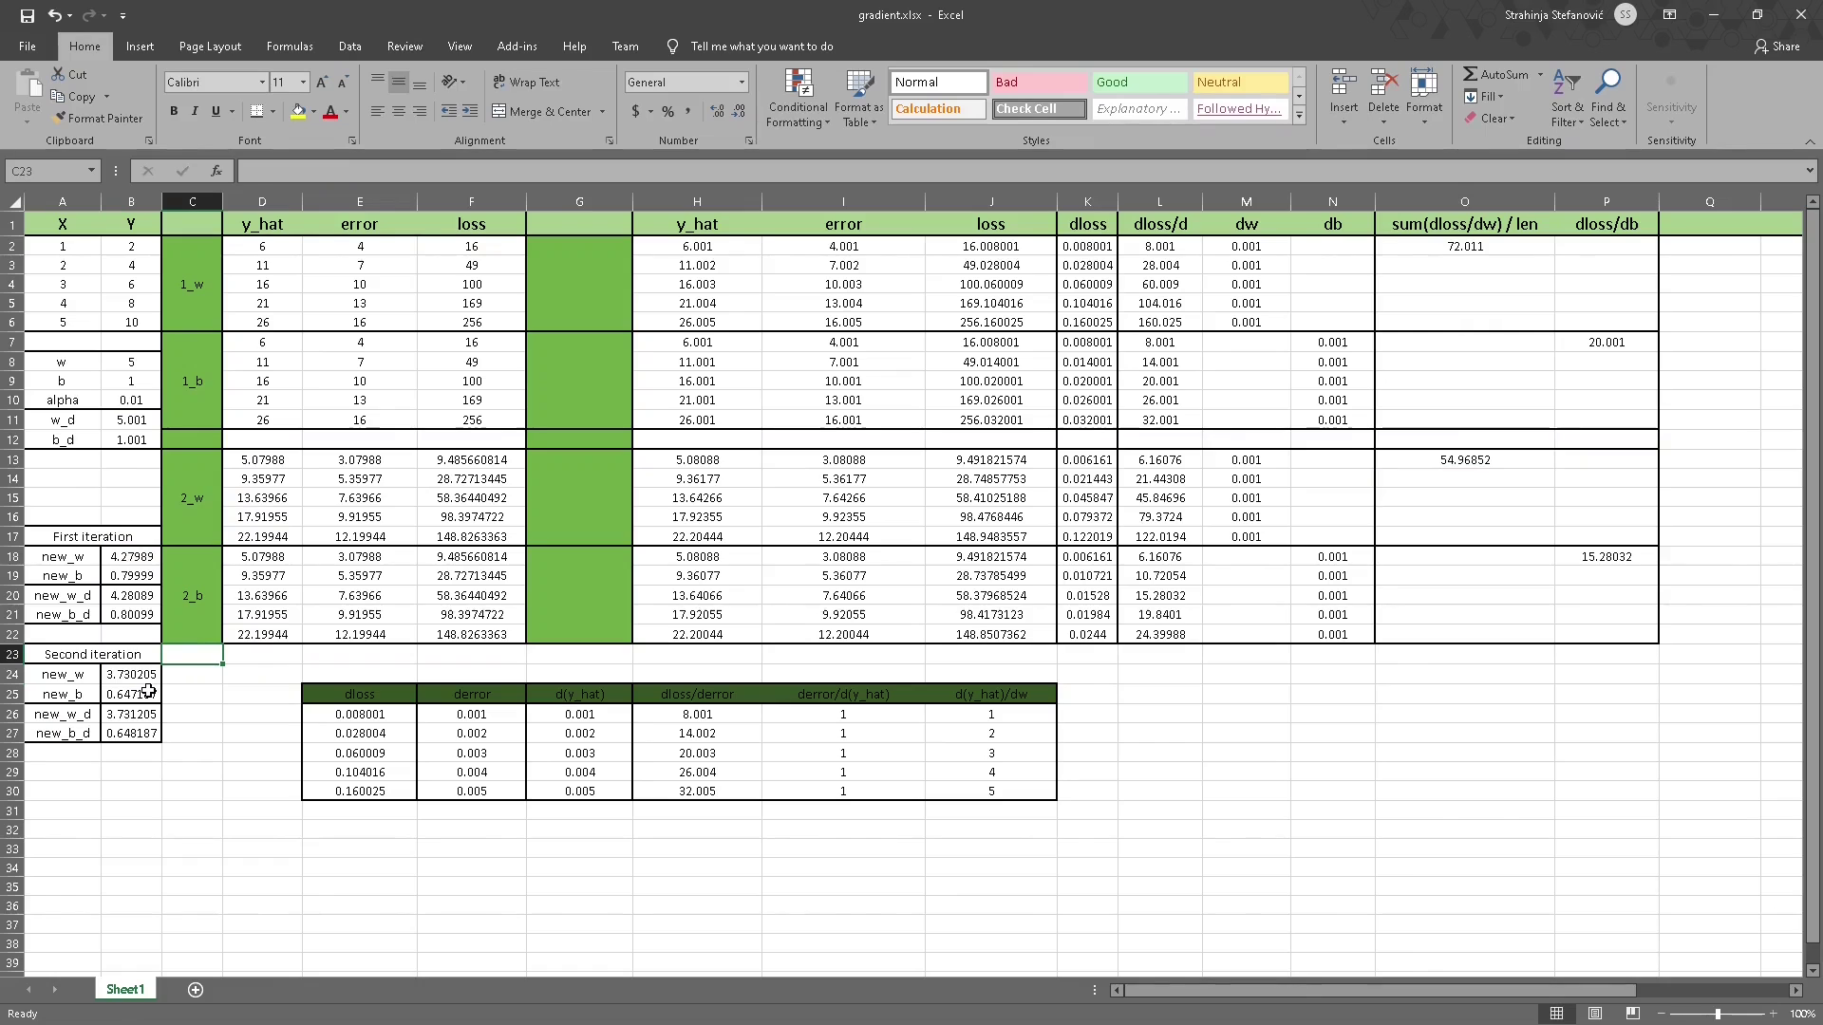
click(262, 674)
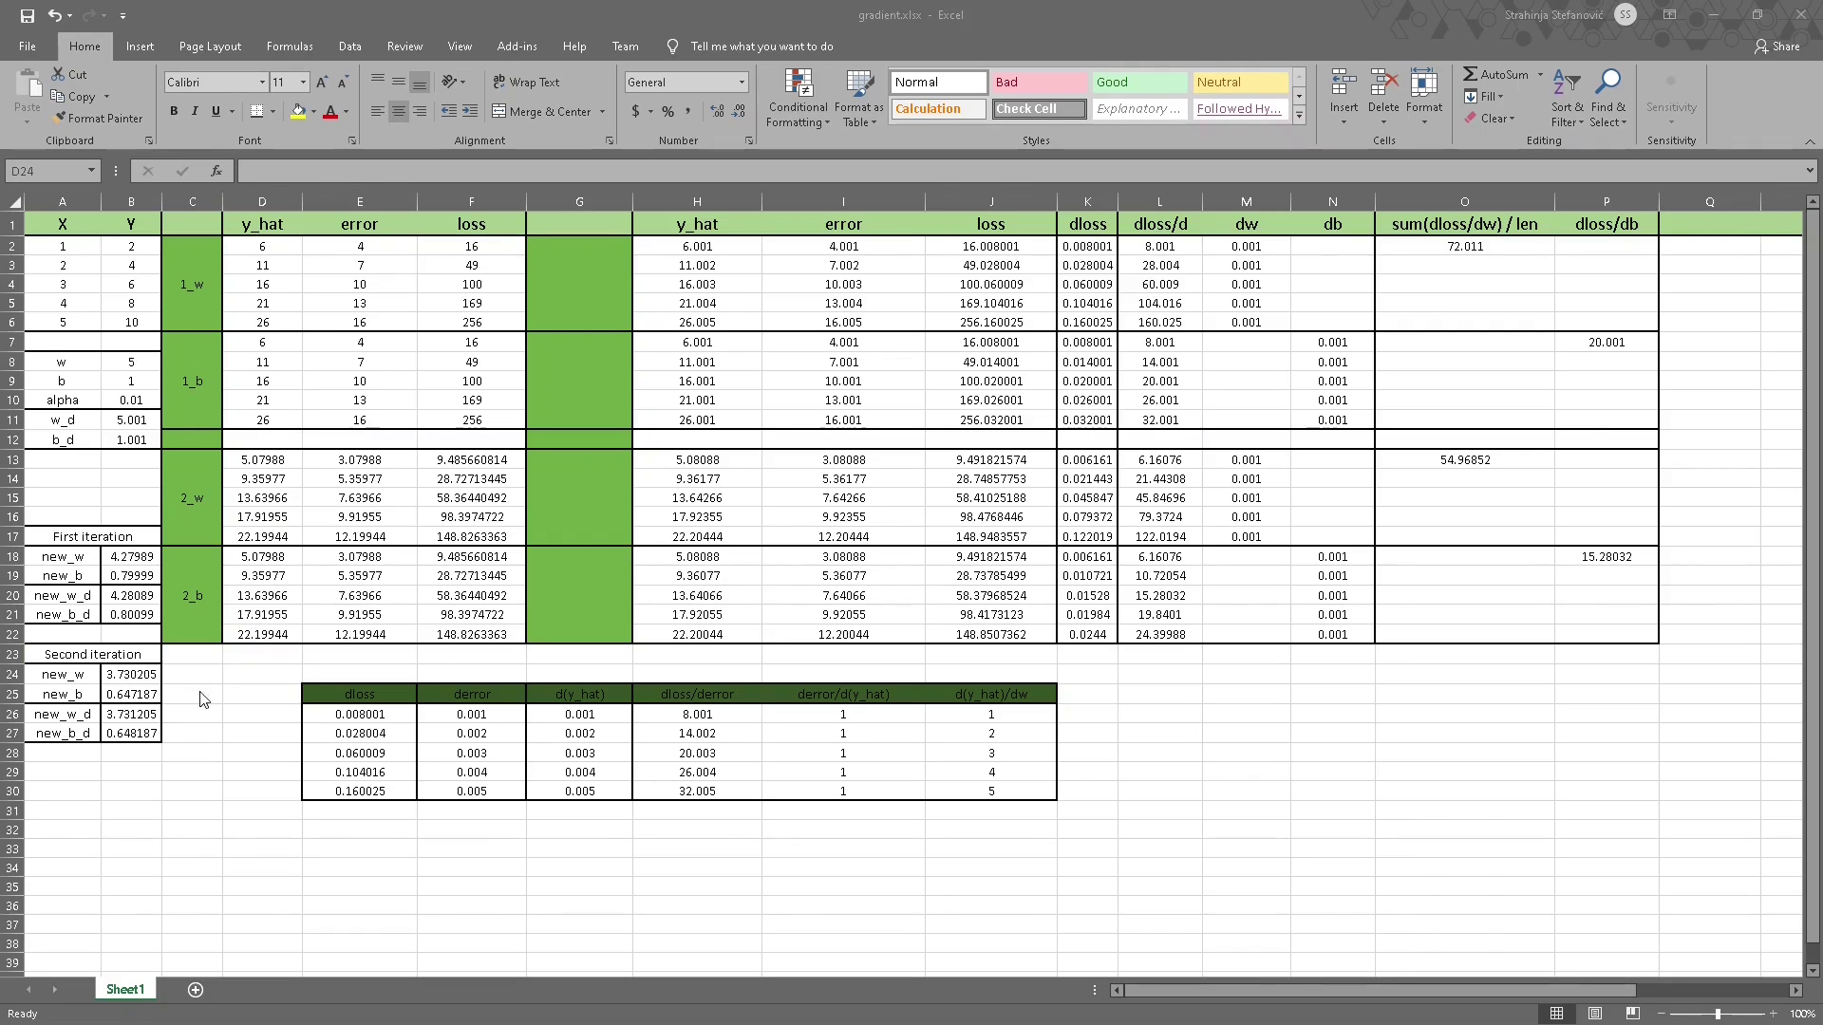
click(143, 676)
drag(76, 675, 133, 694)
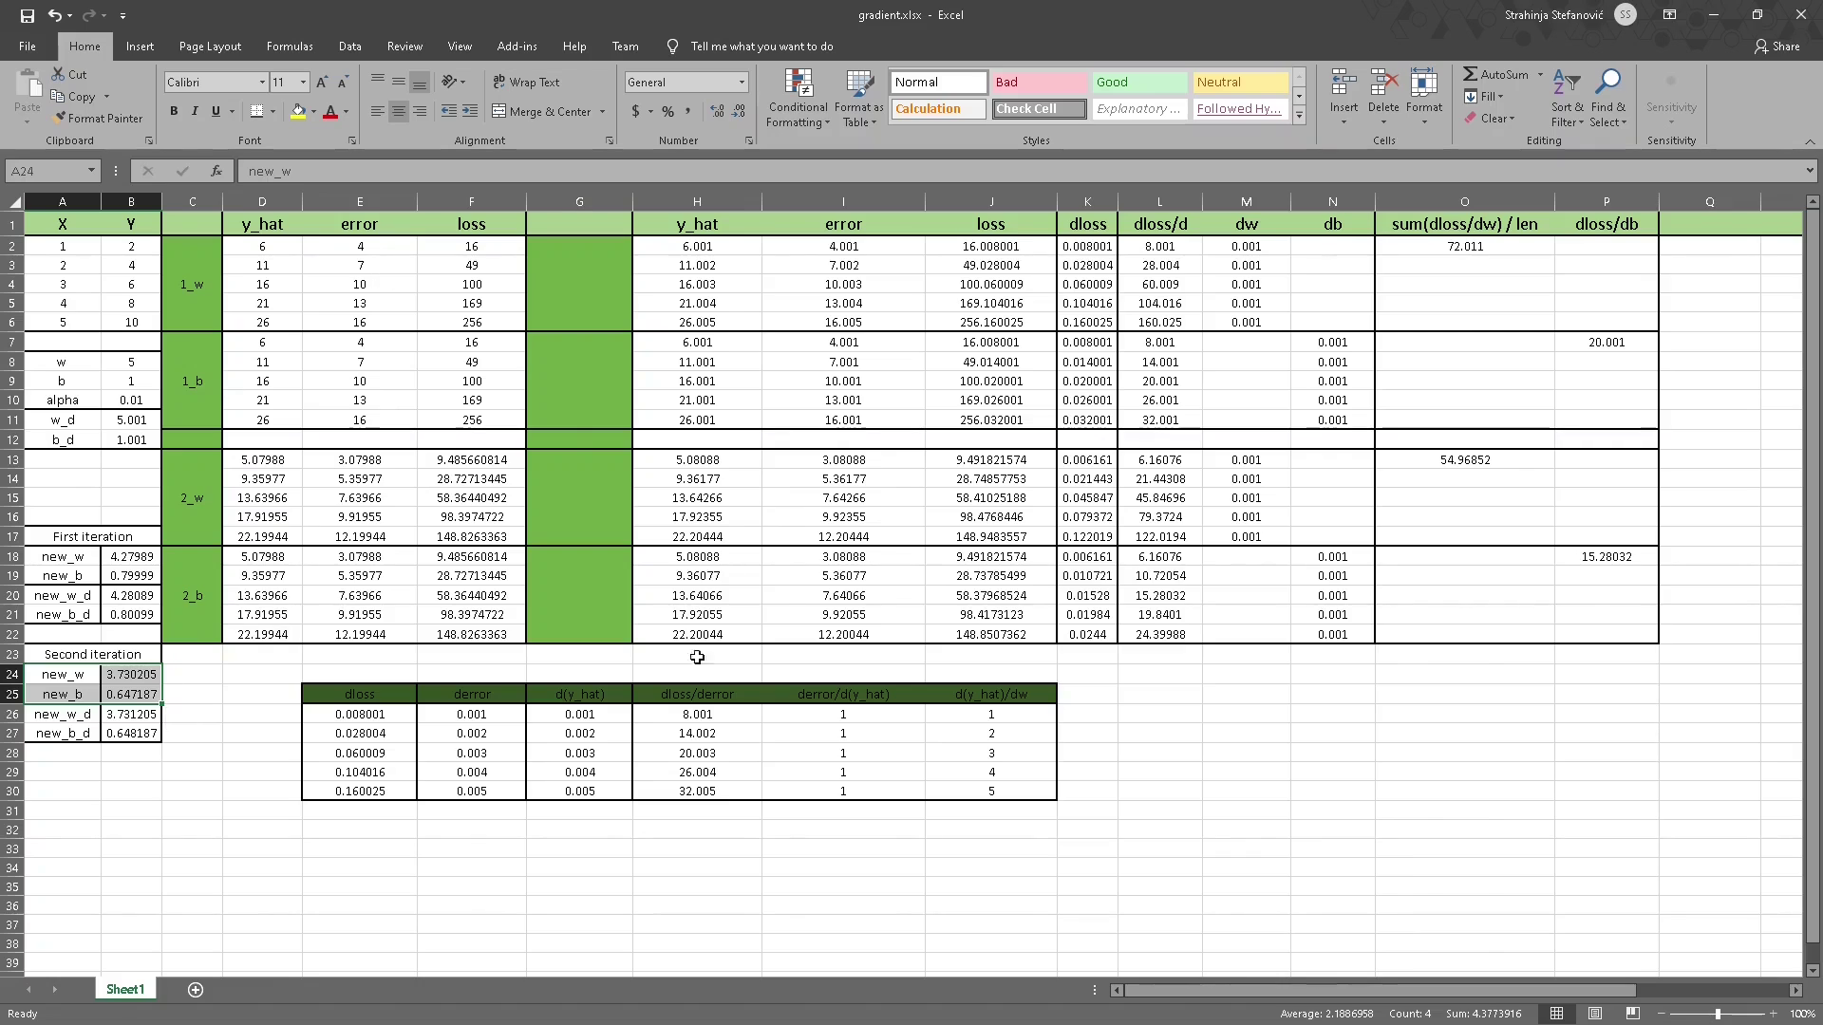
click(1088, 868)
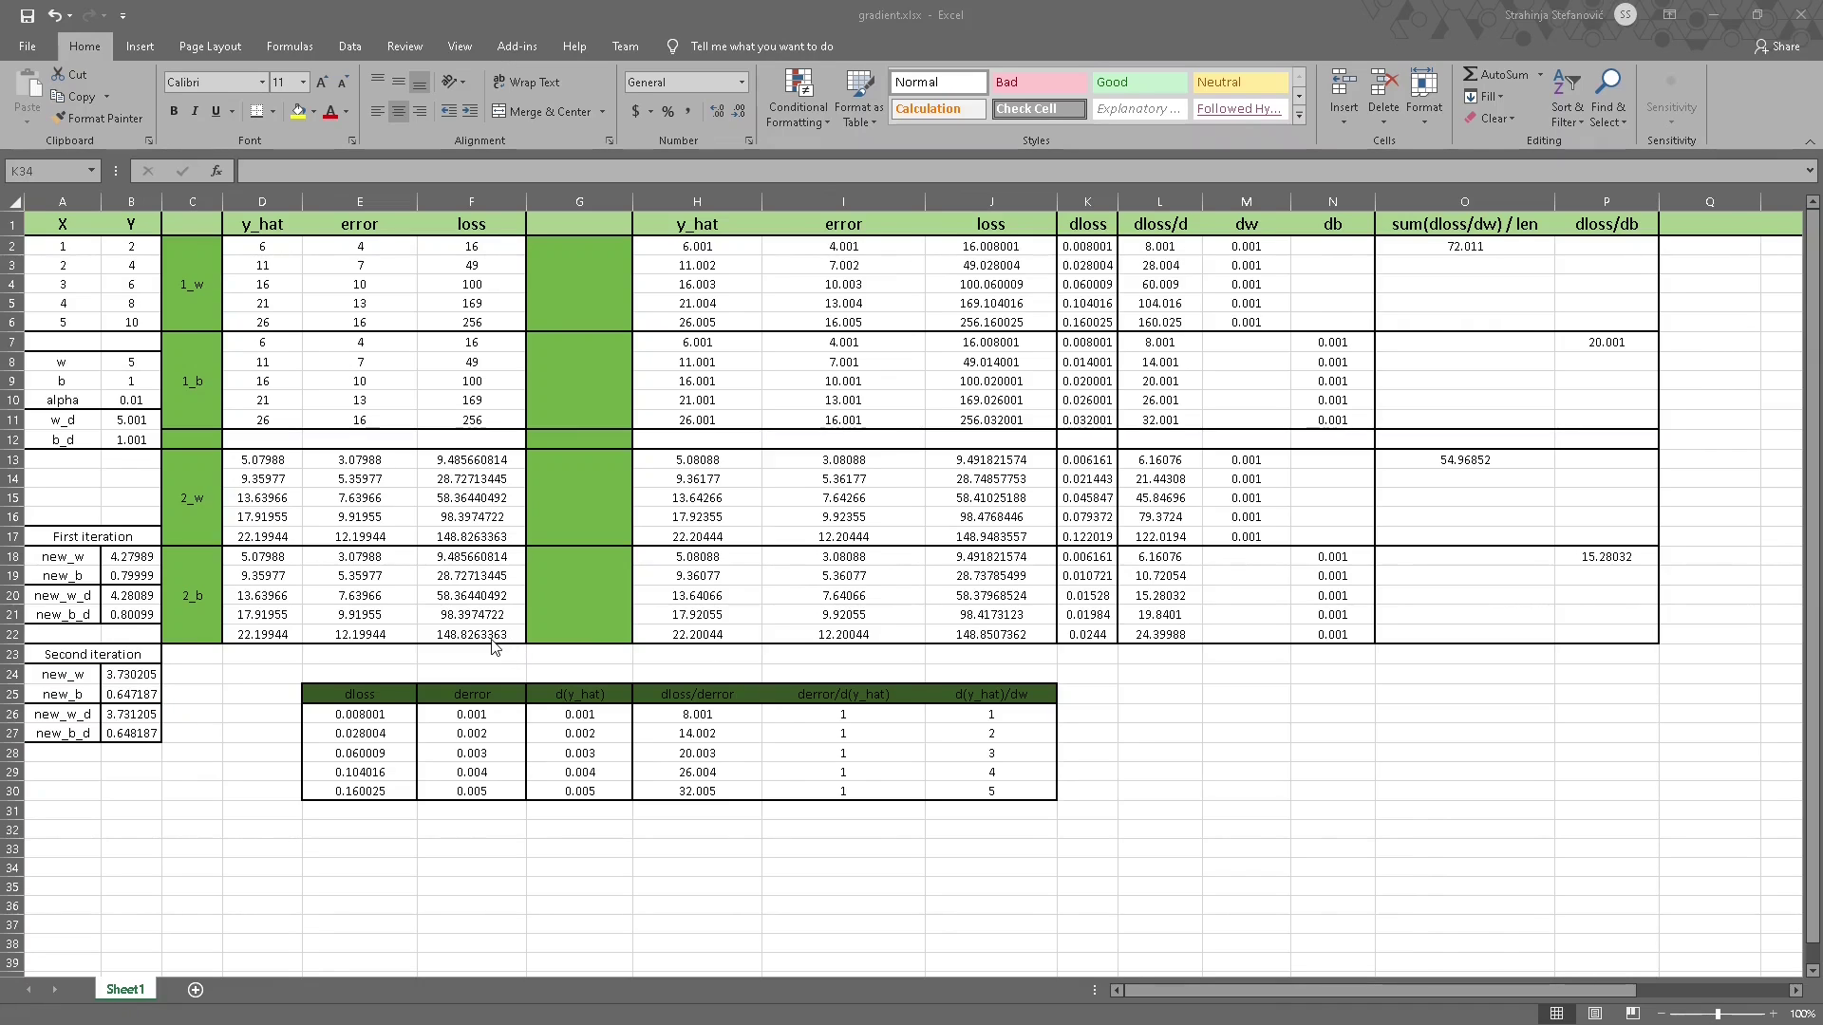
click(360, 714)
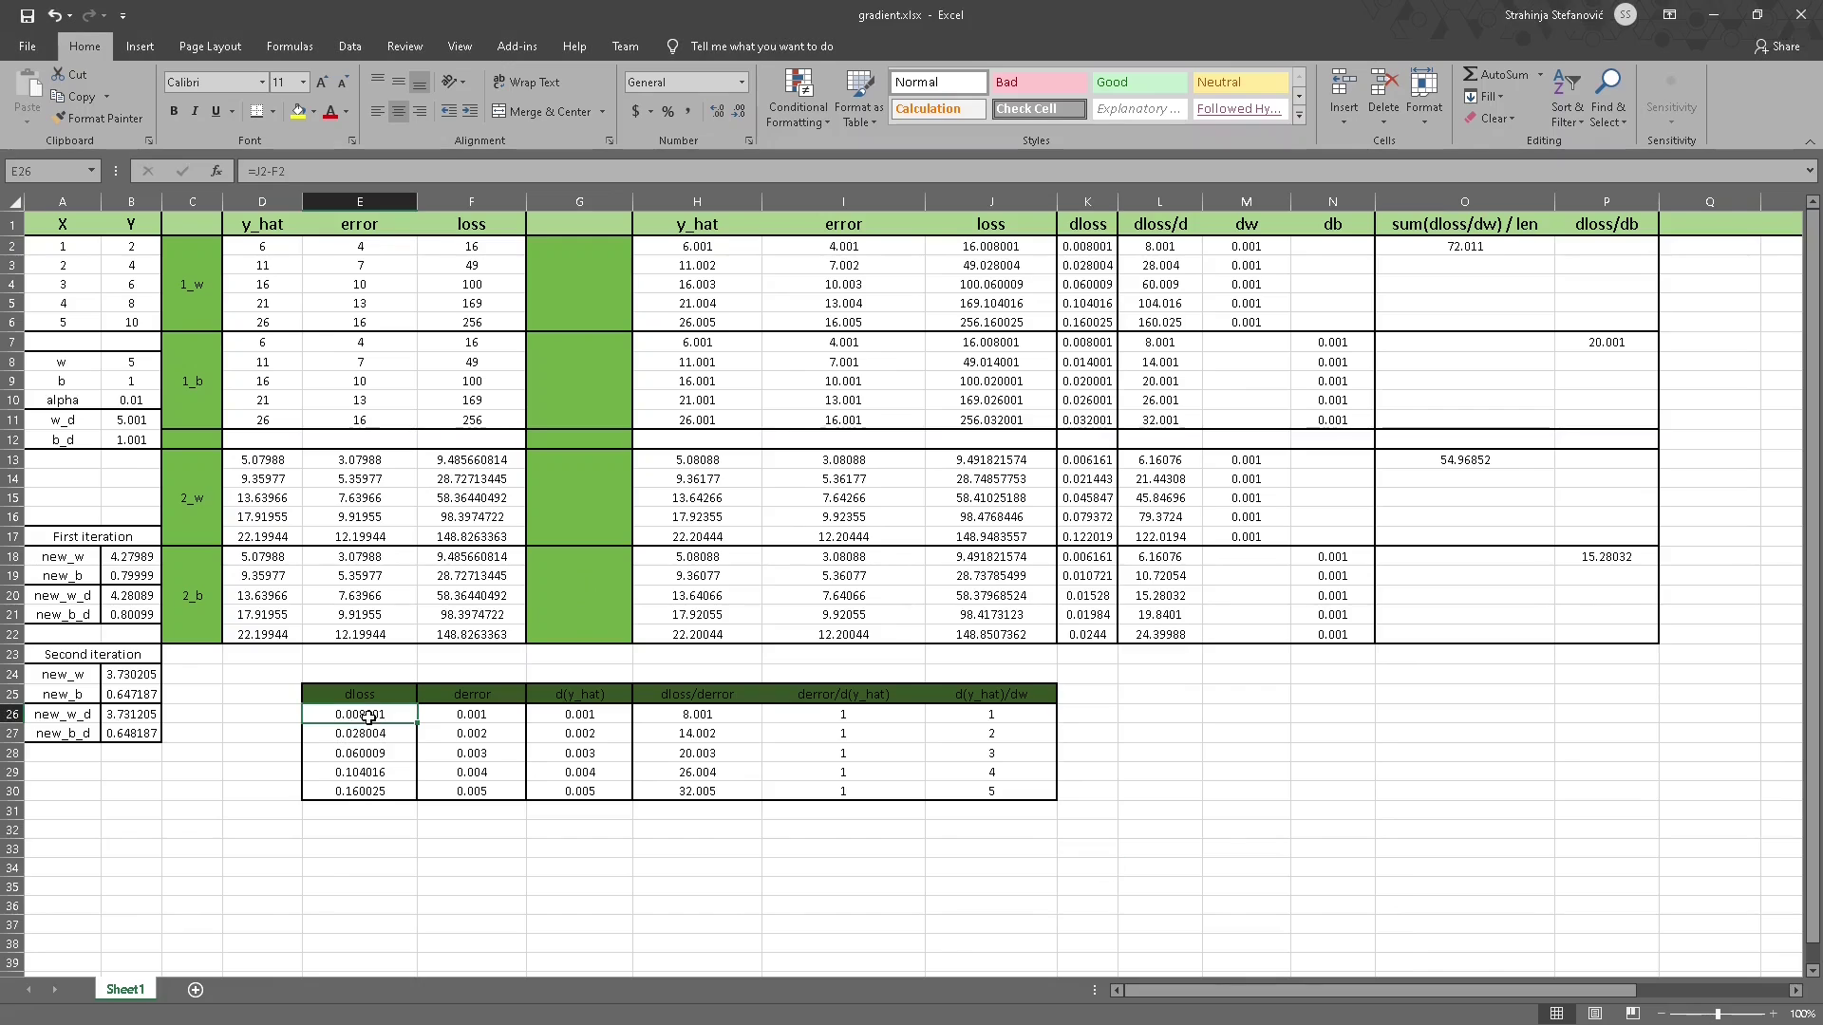
click(424, 172)
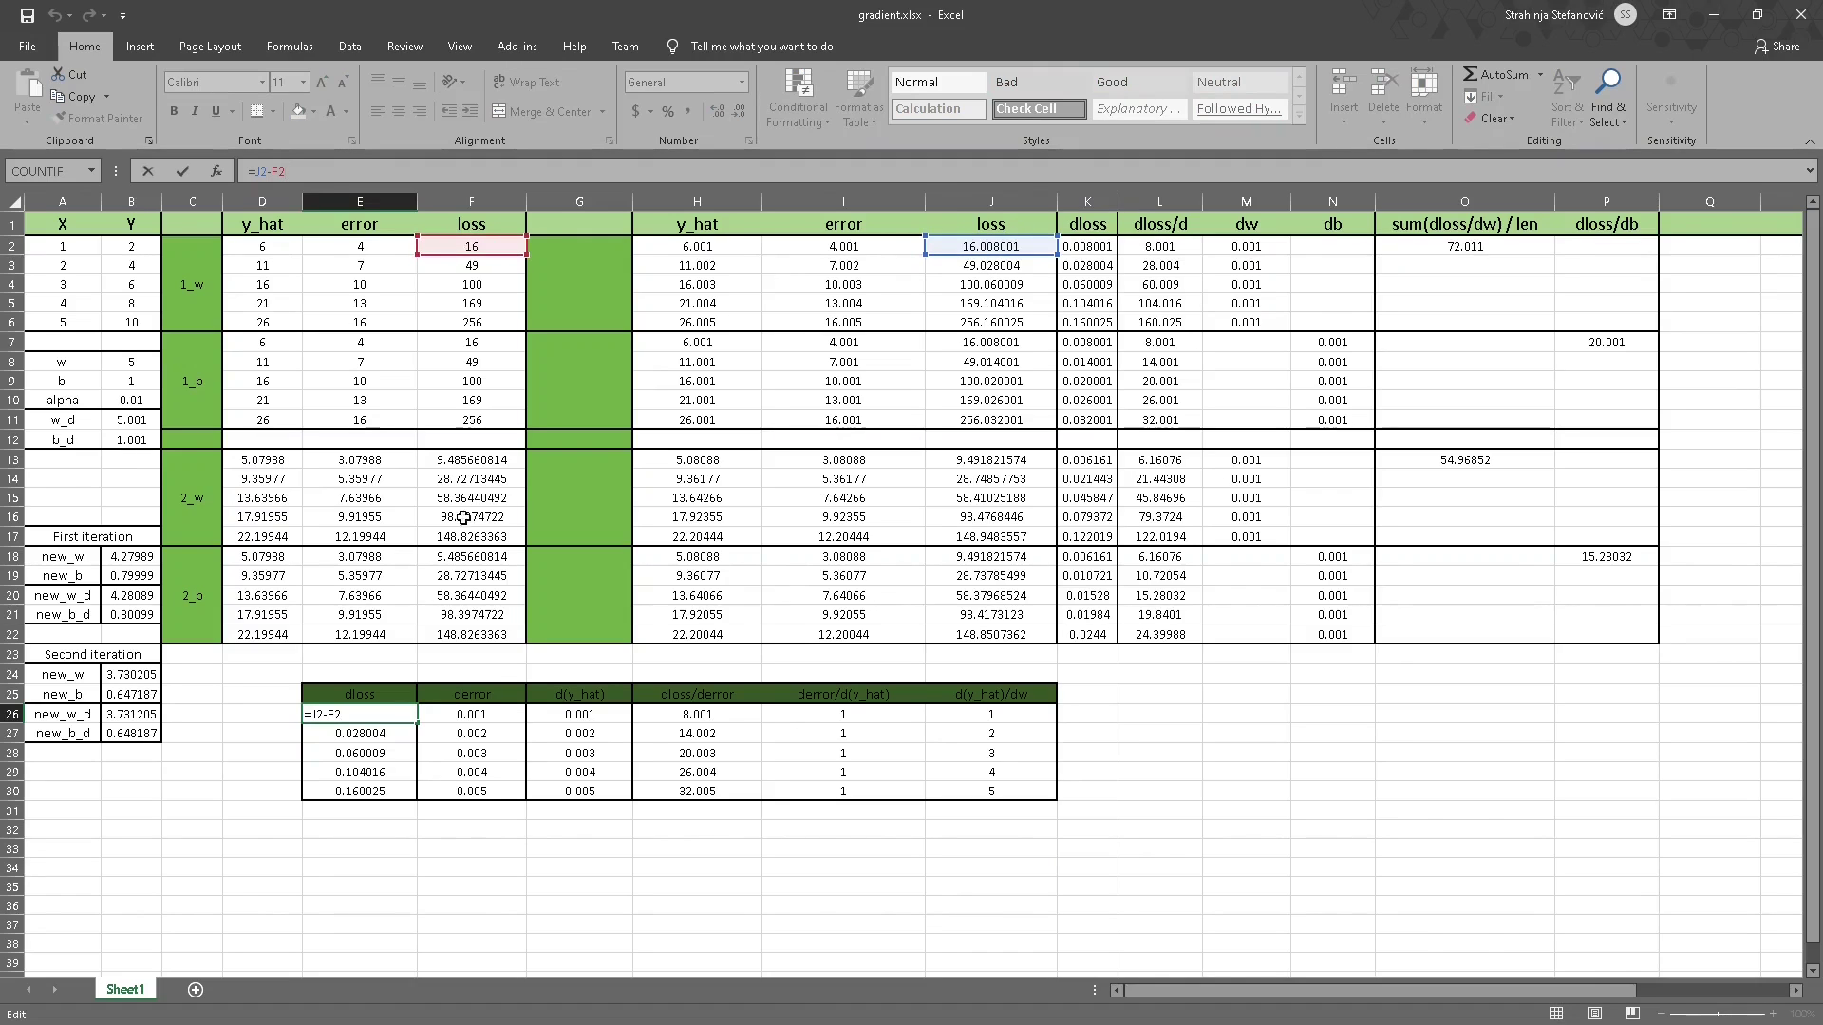
click(474, 719)
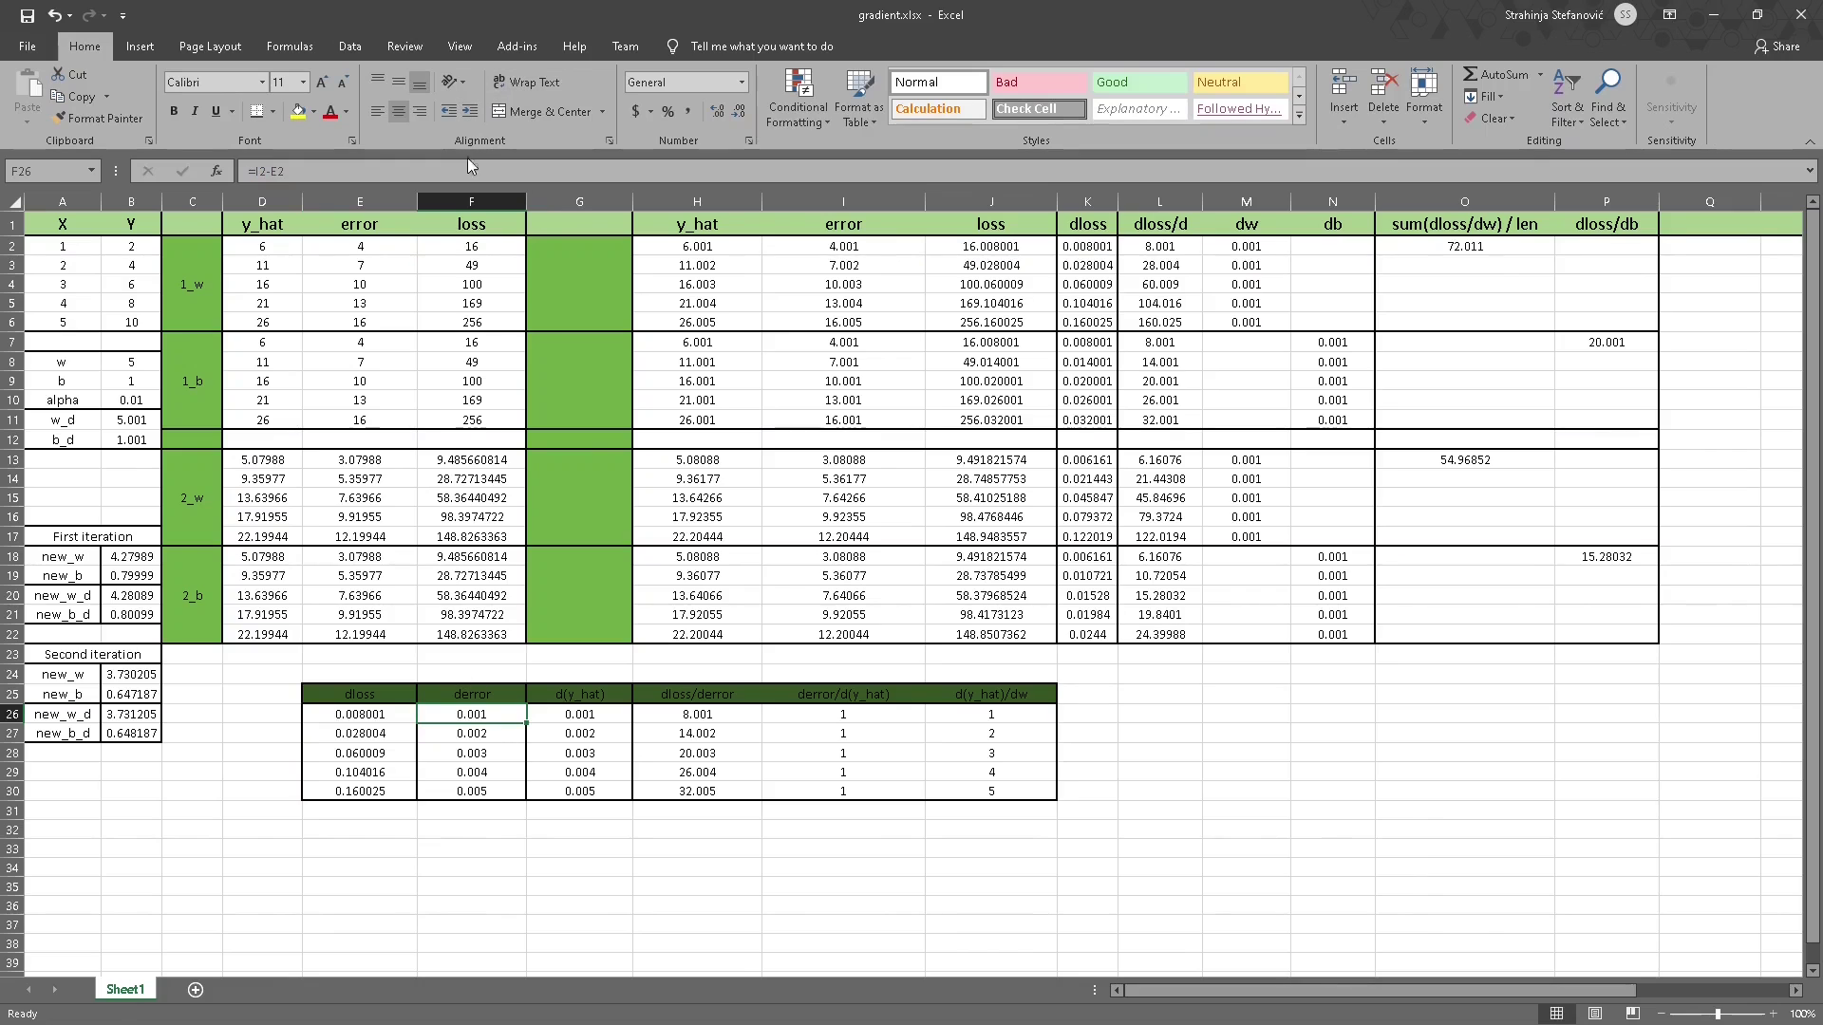
key(F2)
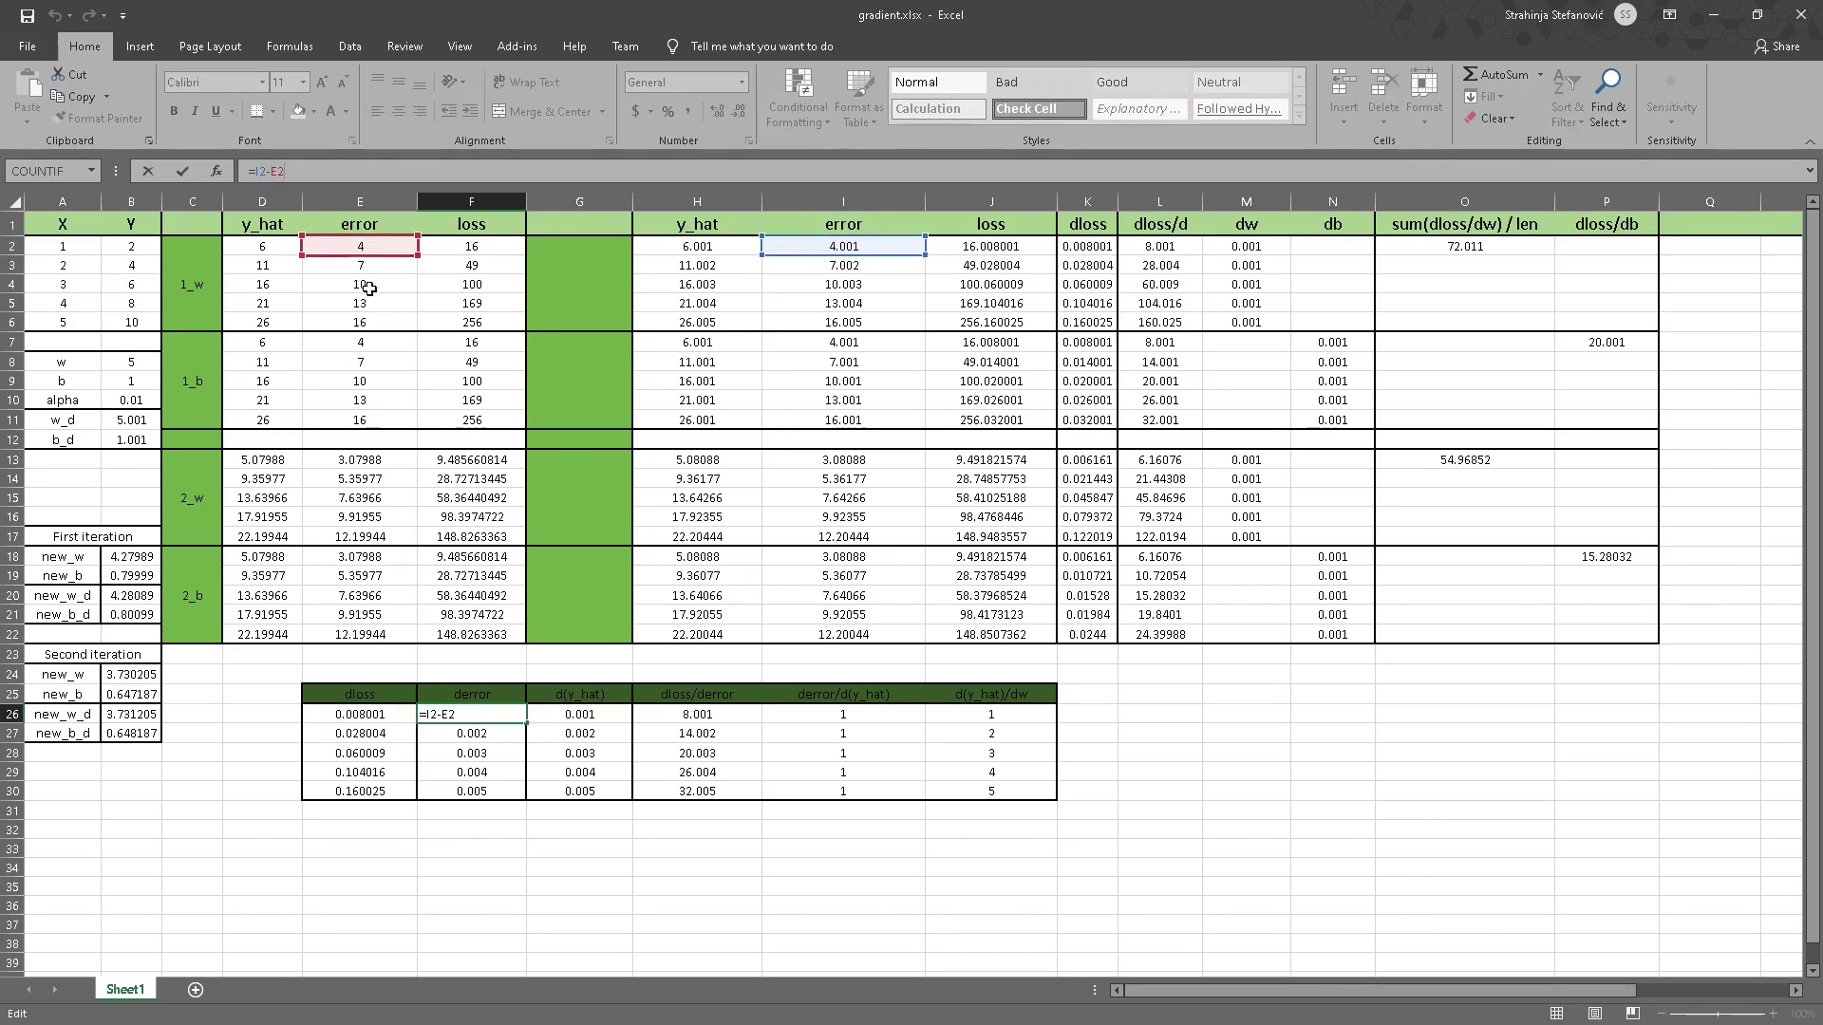
click(588, 713)
key(F2)
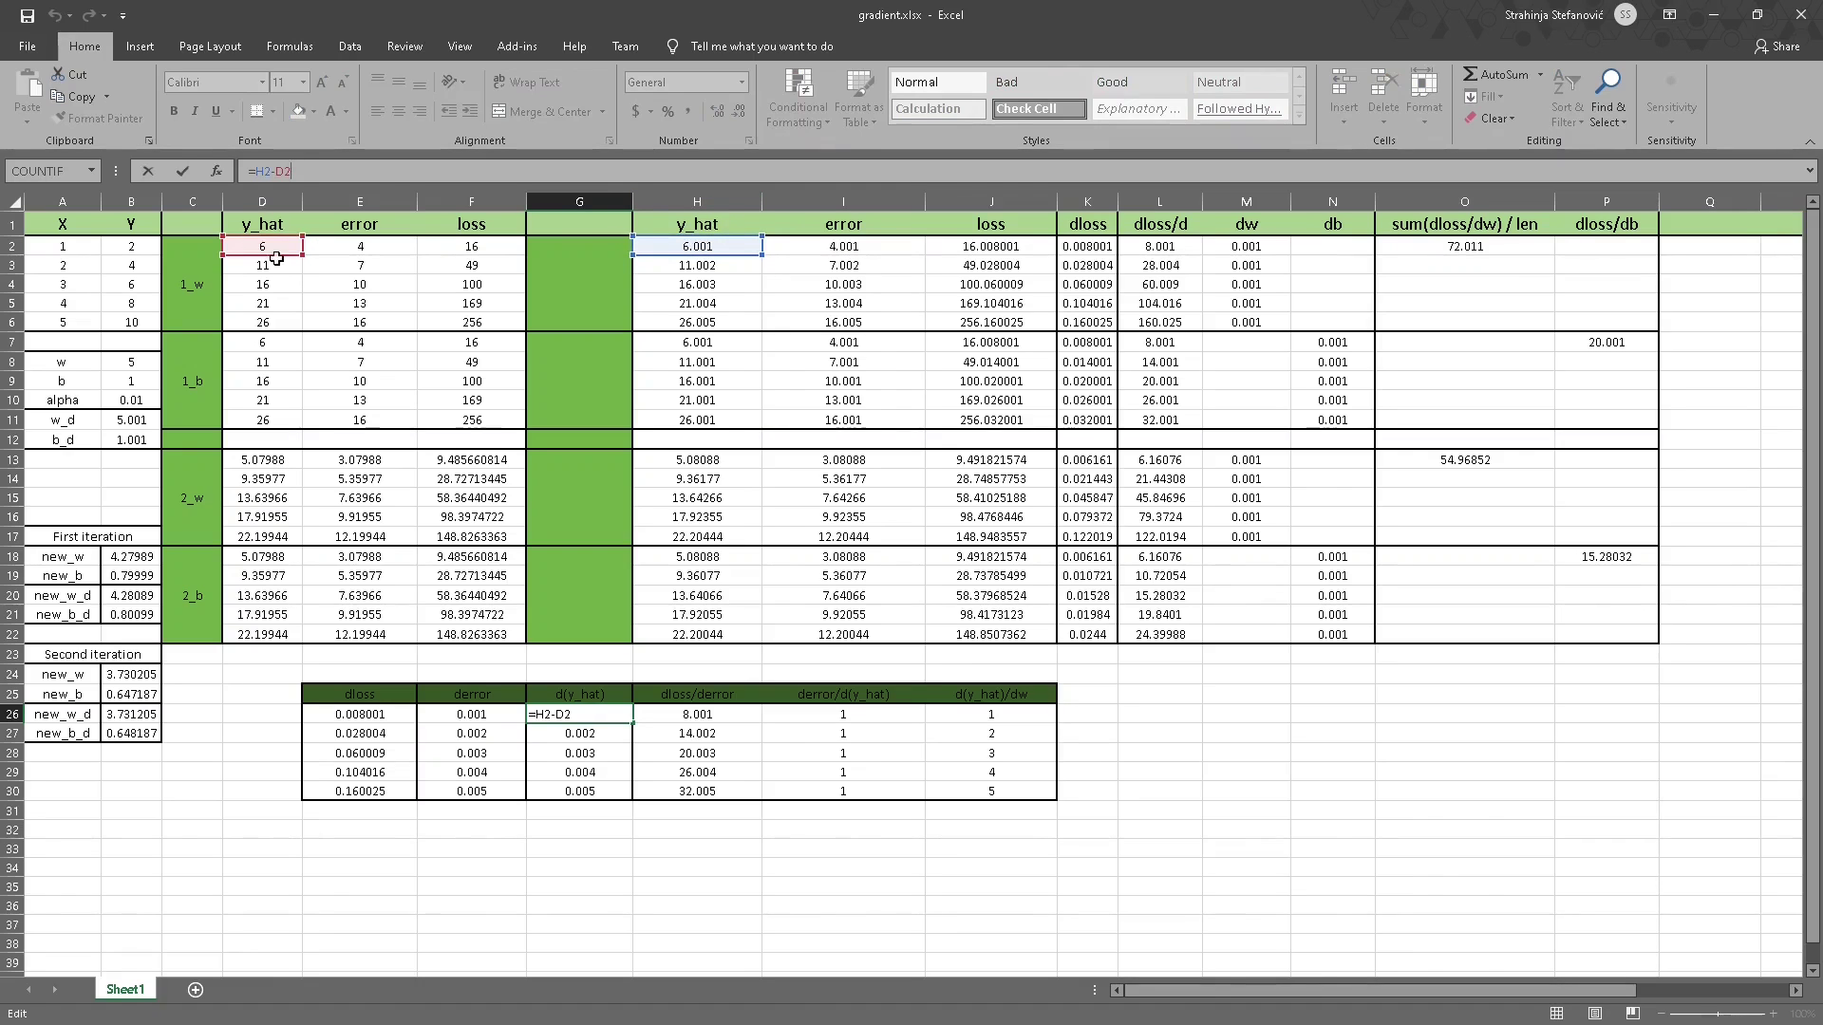
click(706, 714)
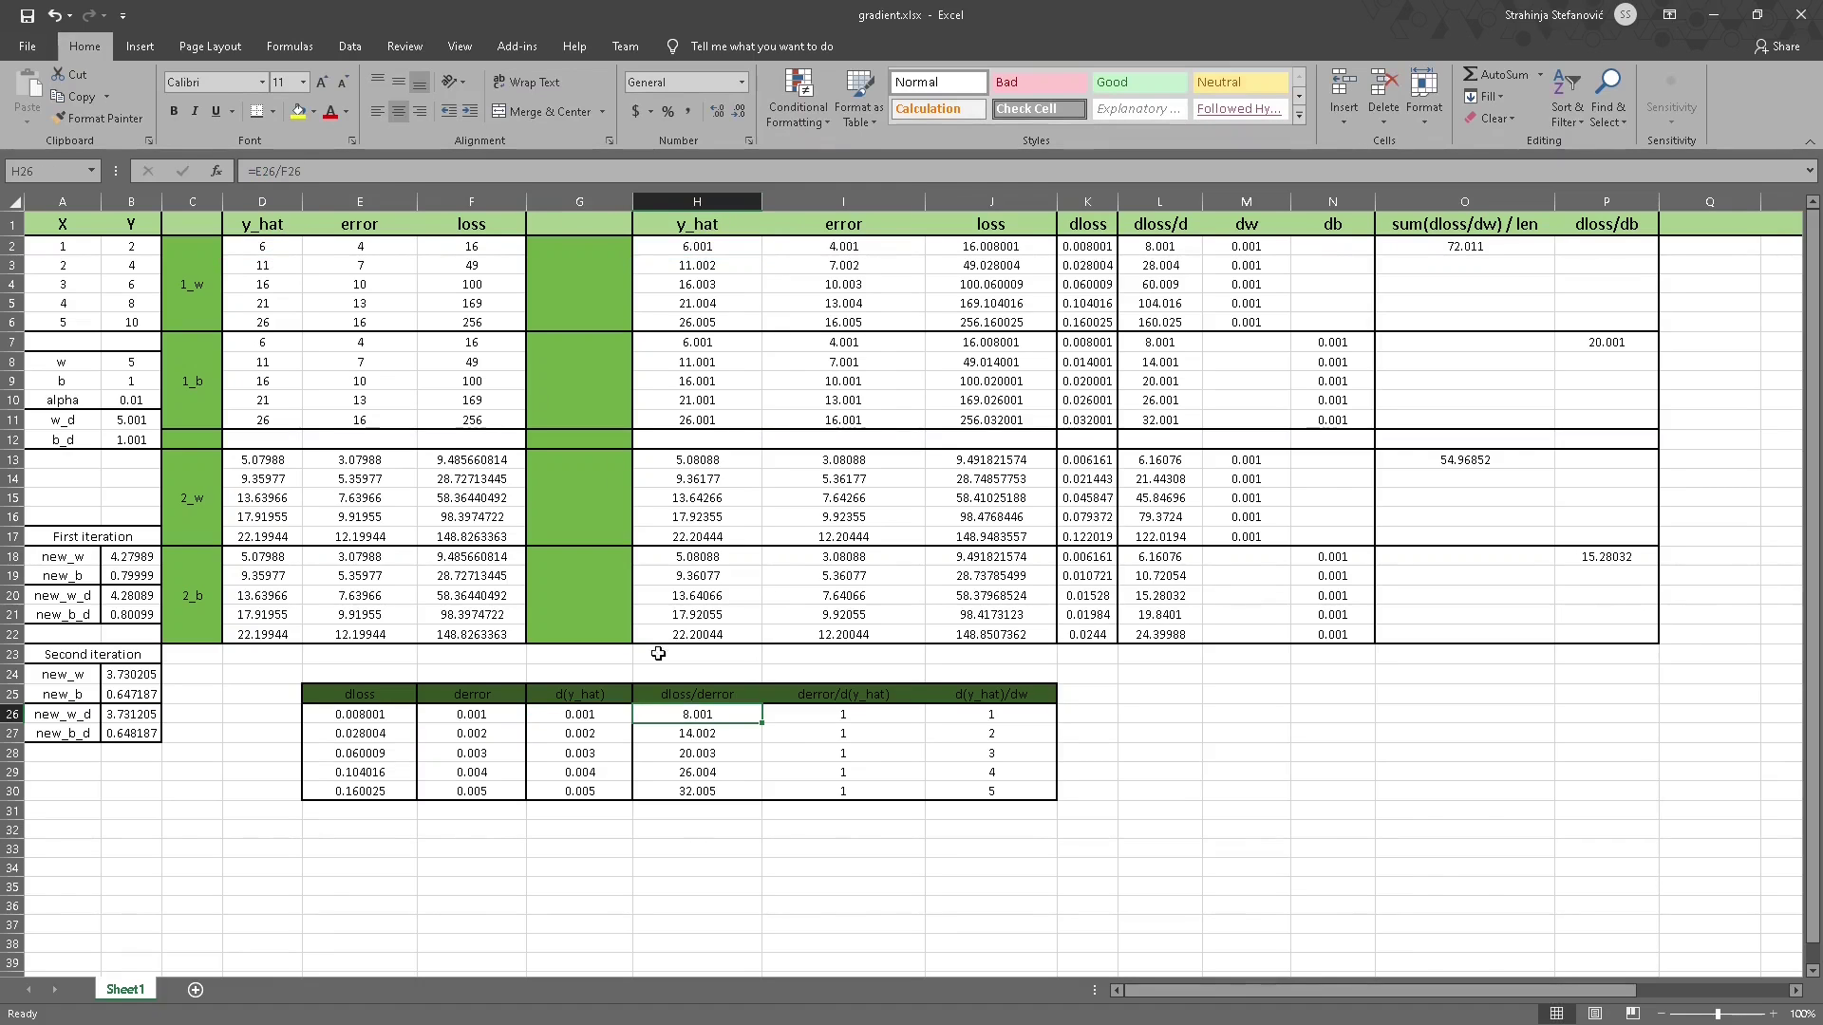
click(553, 169)
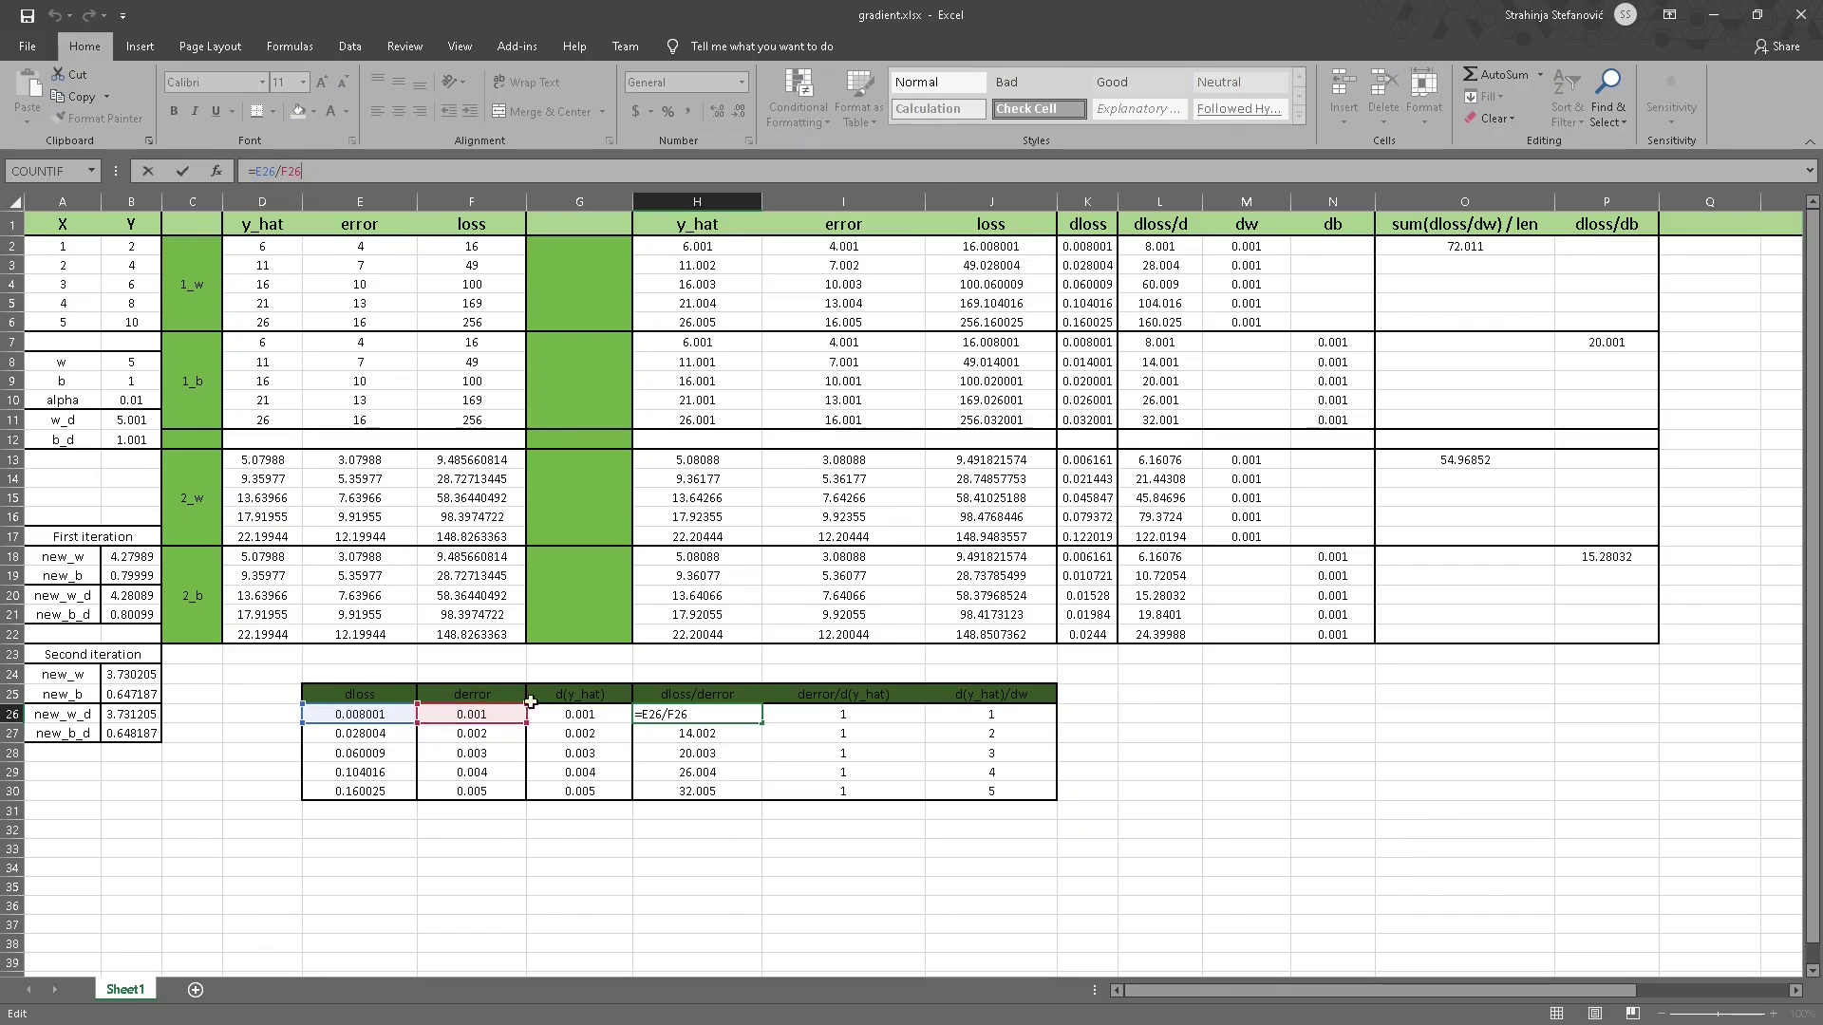
click(694, 767)
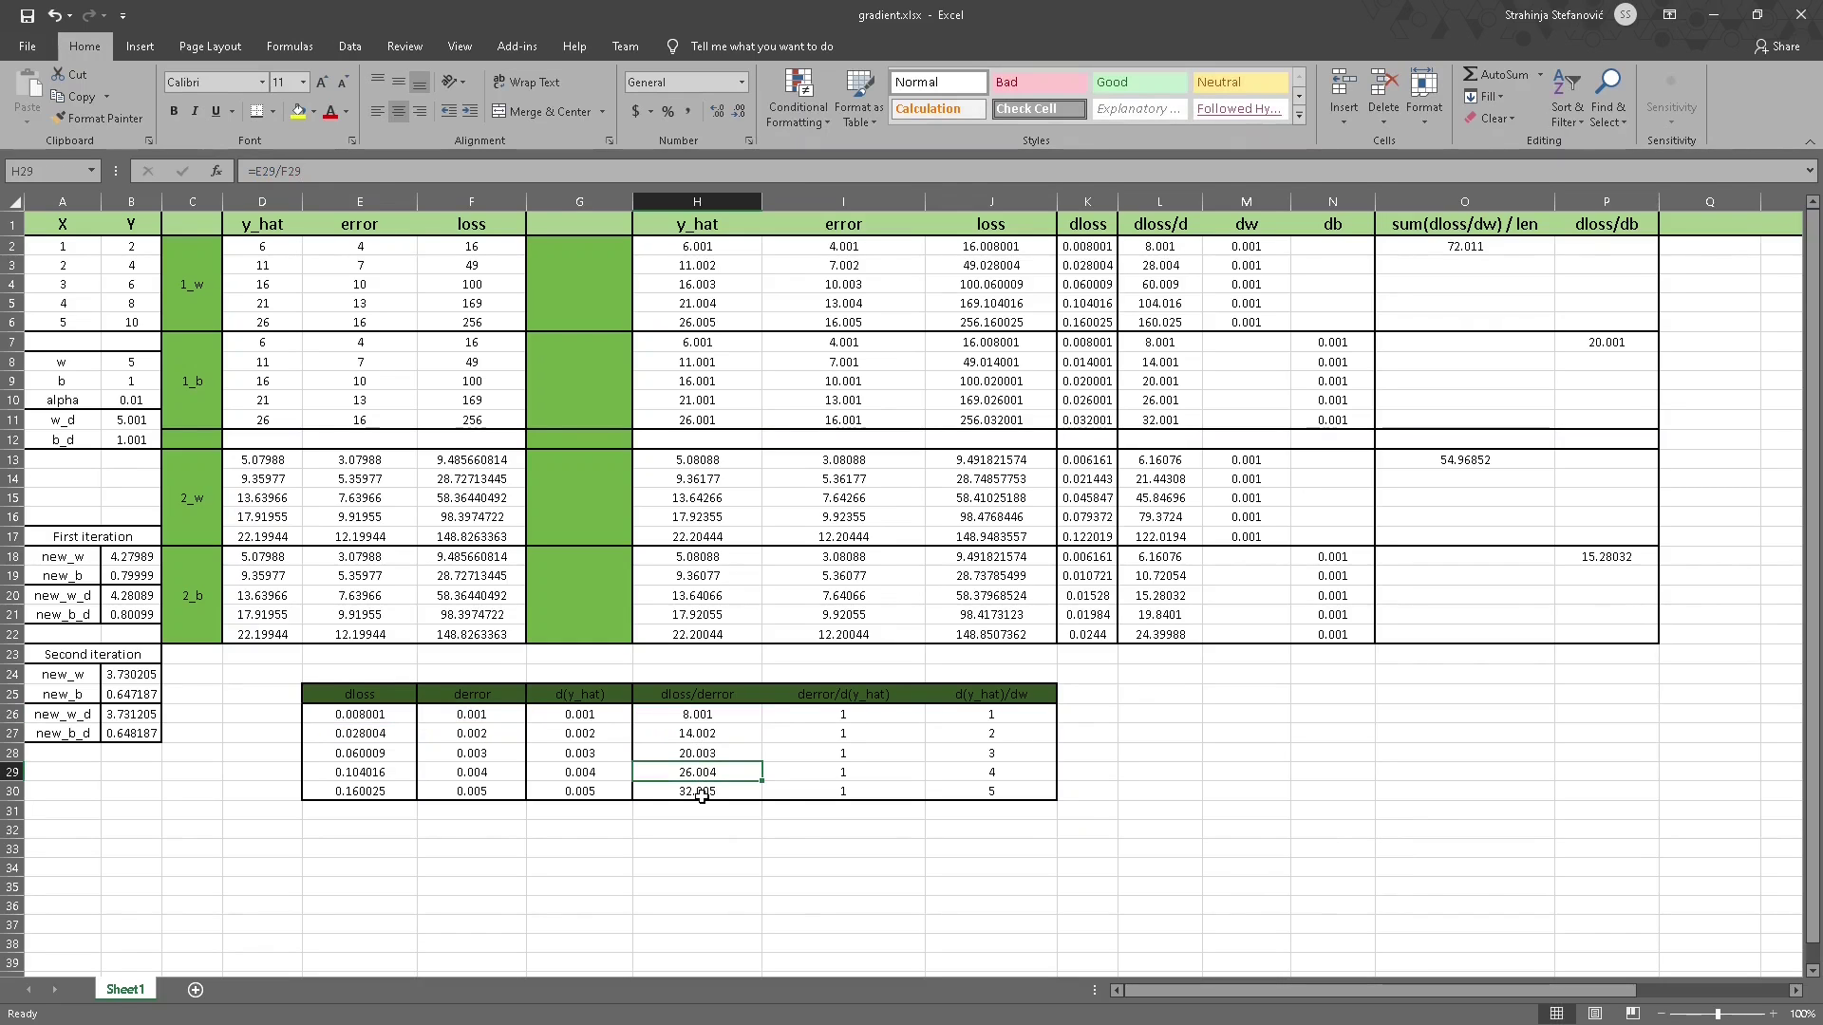
click(784, 719)
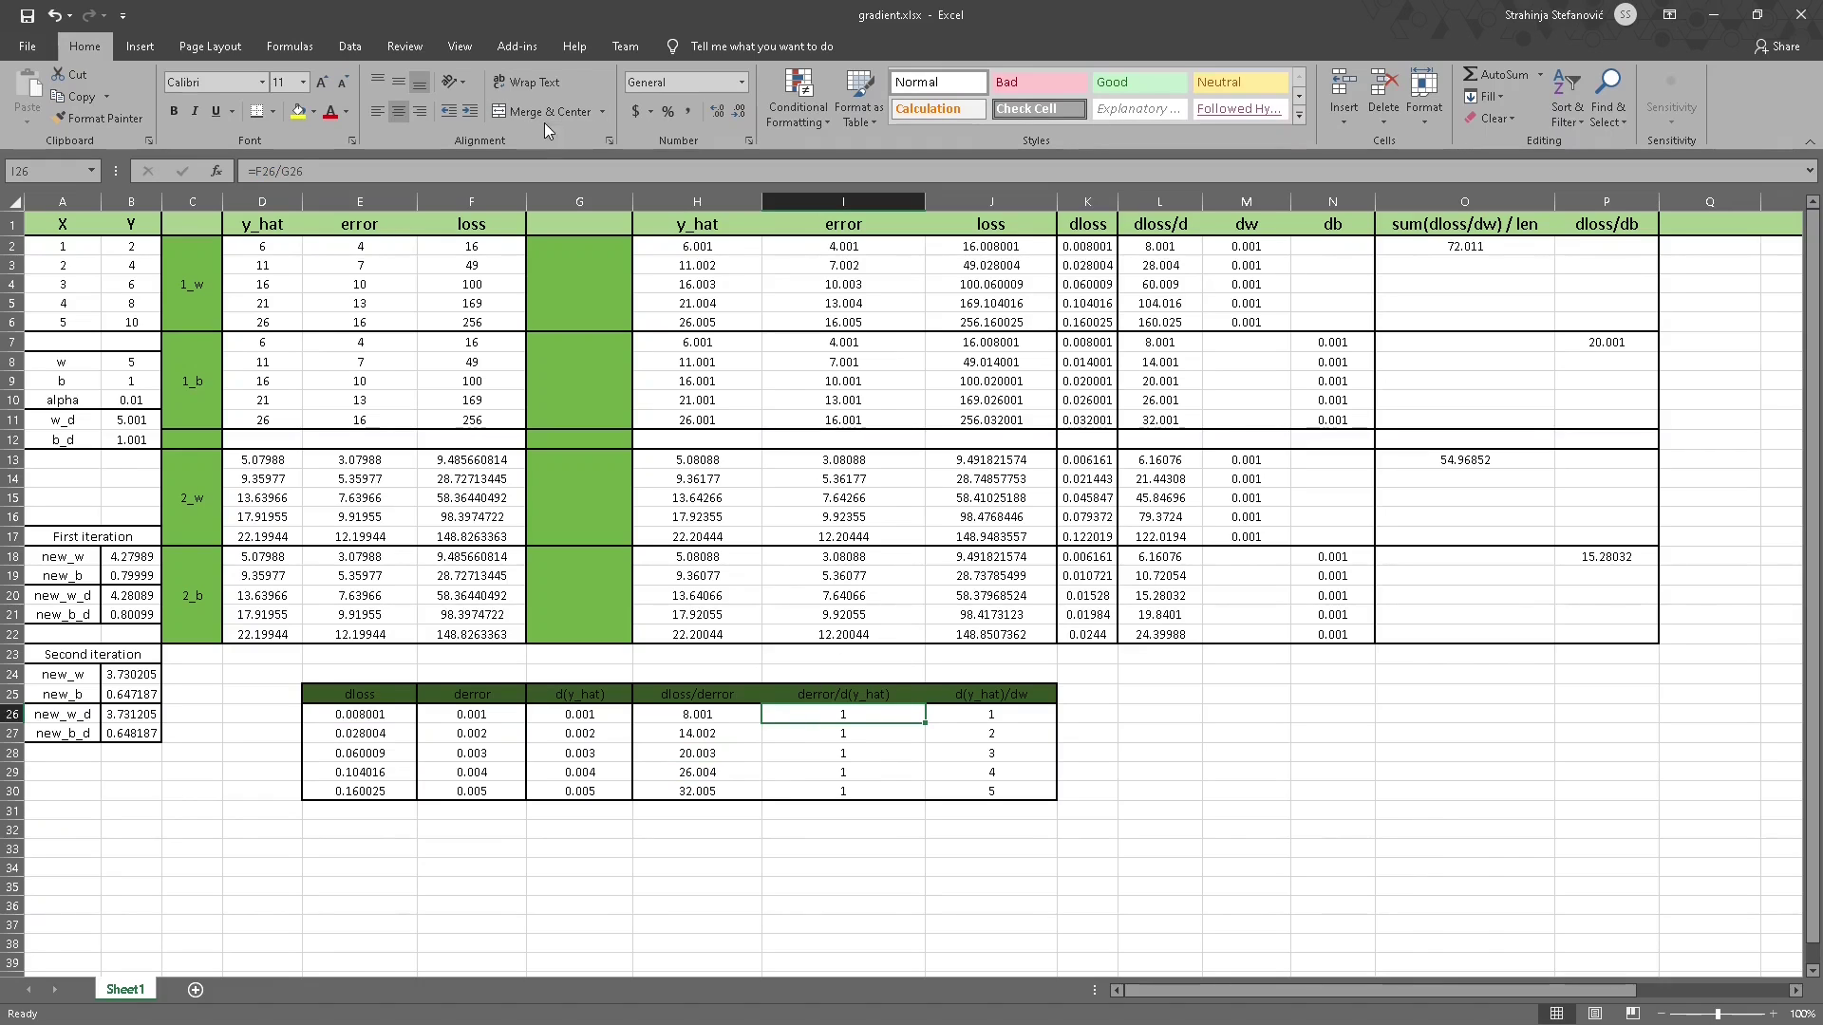
click(550, 172)
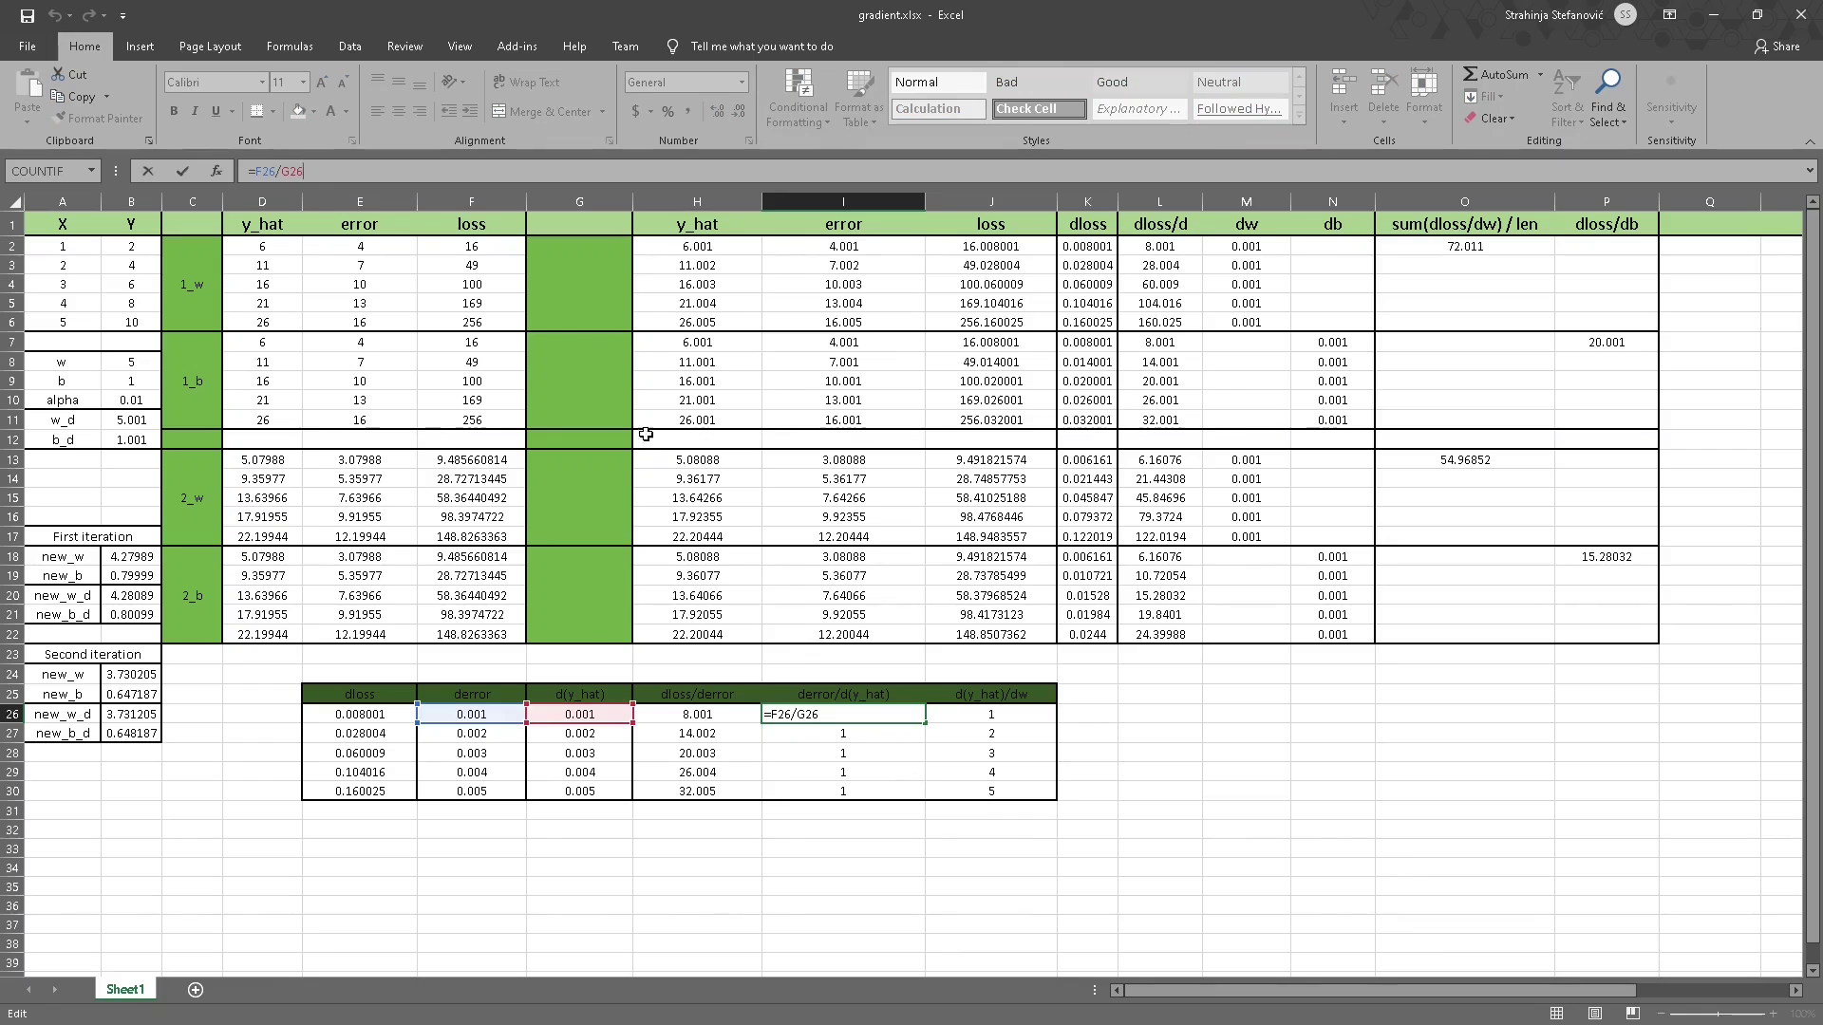
key(Return)
drag(874, 716, 872, 790)
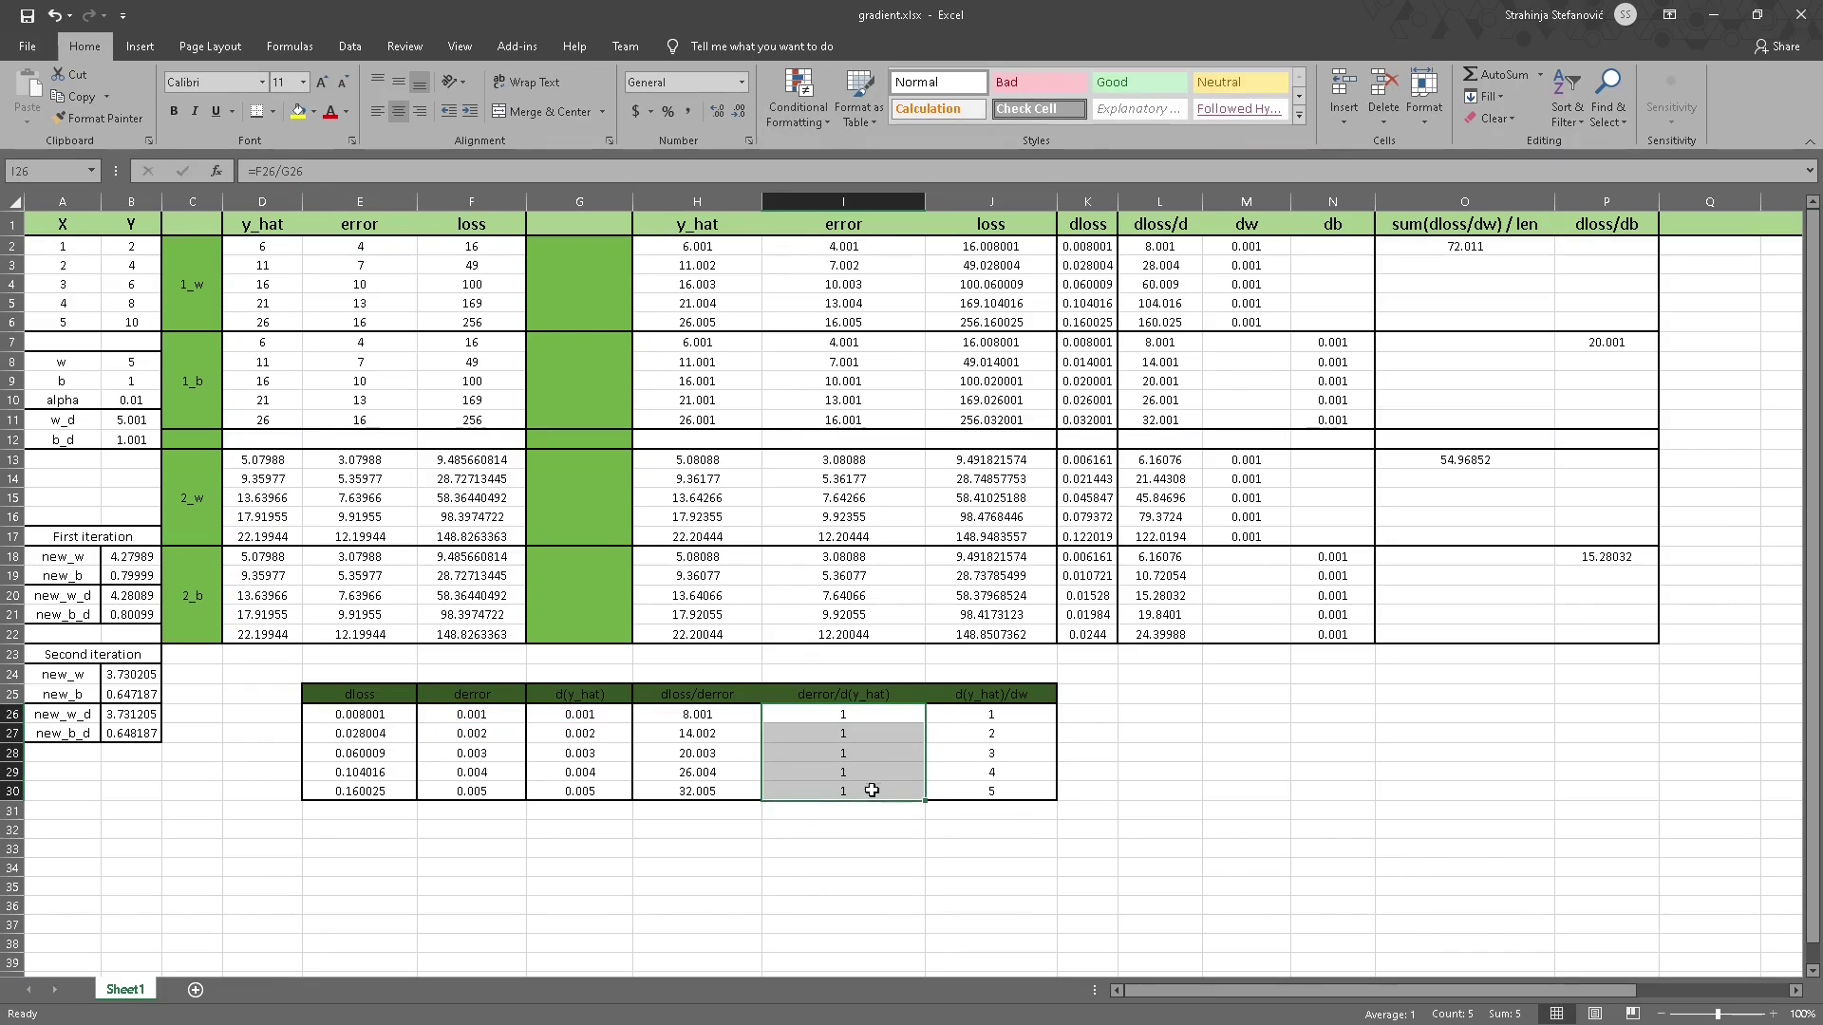
click(976, 717)
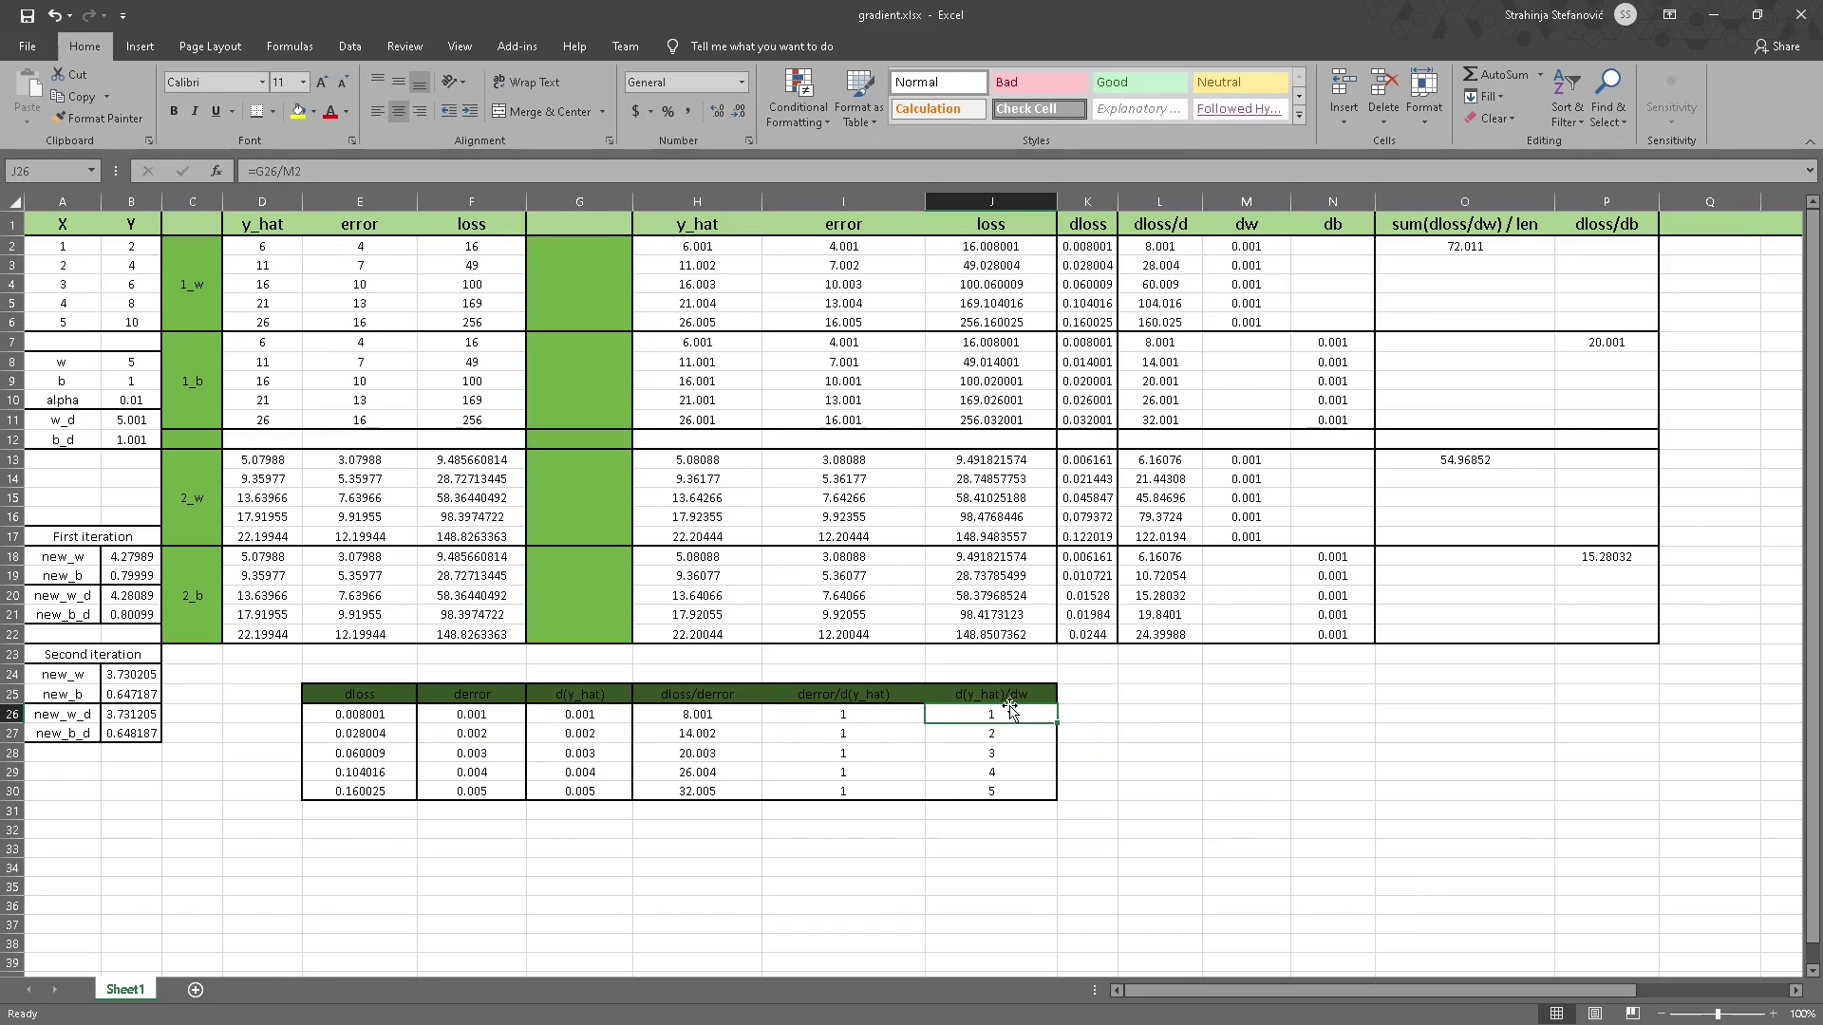
click(829, 163)
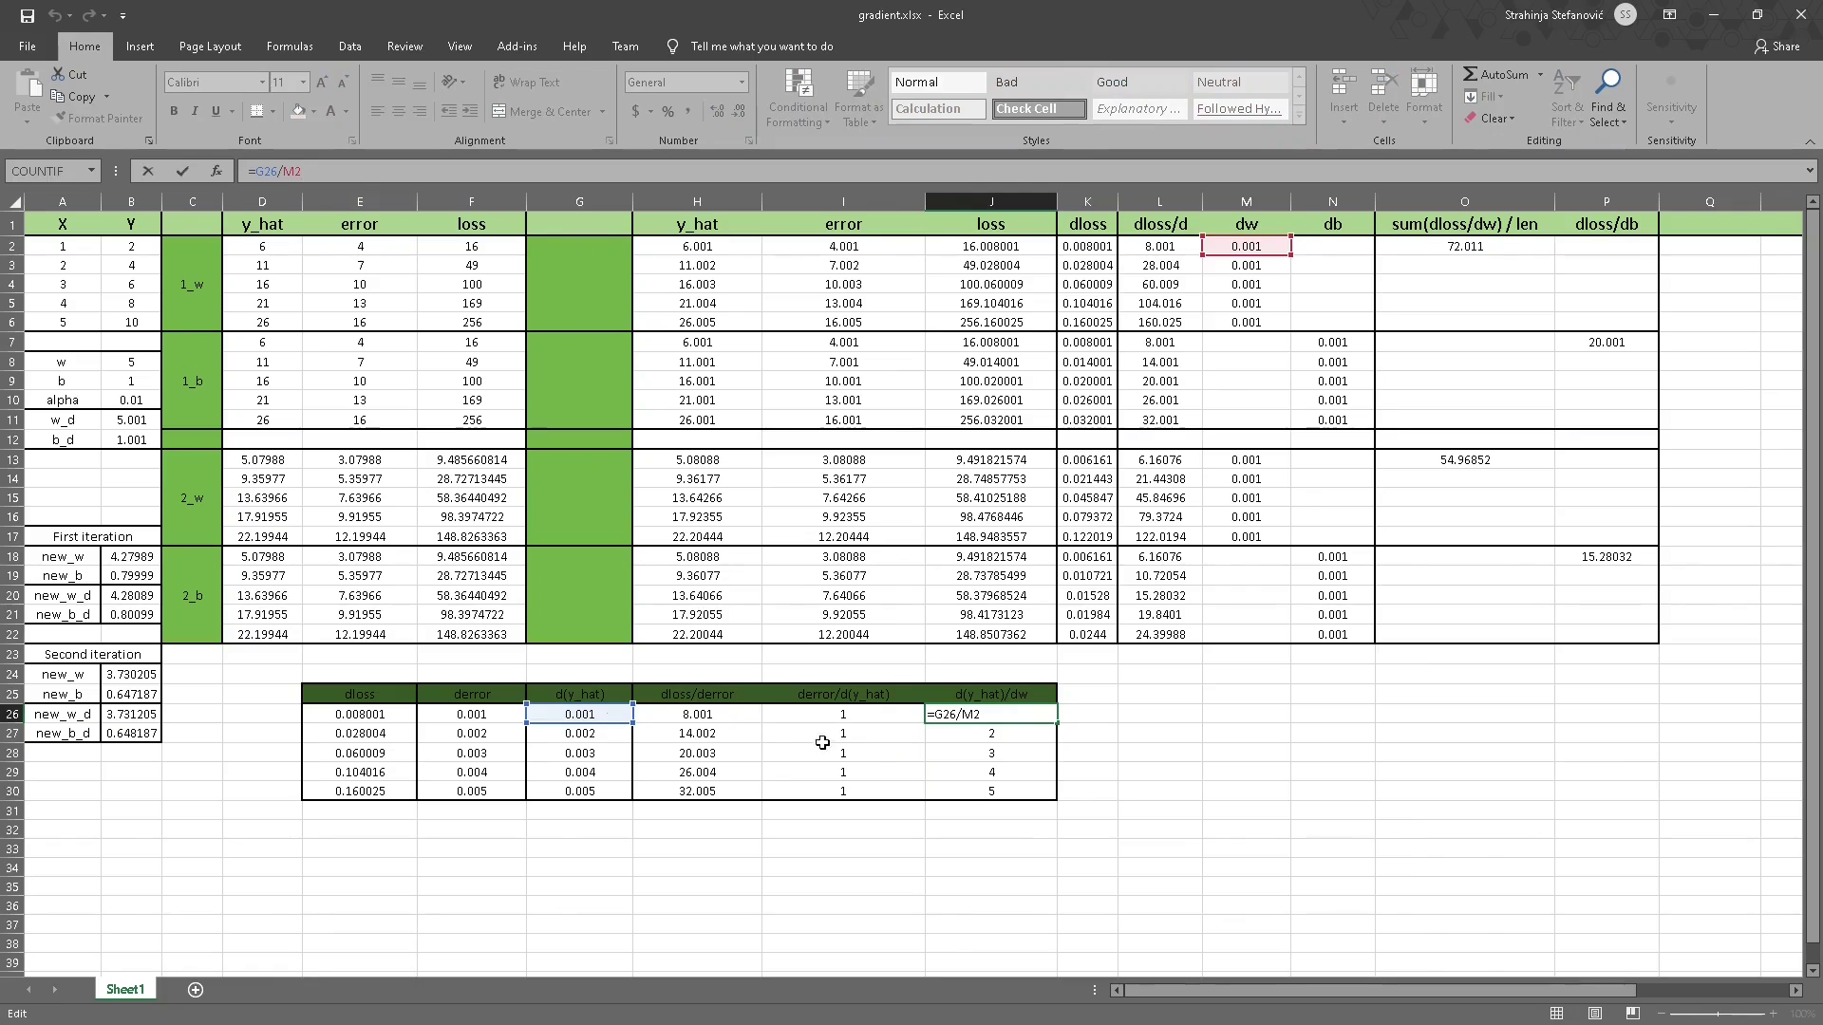
click(1382, 843)
drag(1007, 715, 988, 790)
click(966, 840)
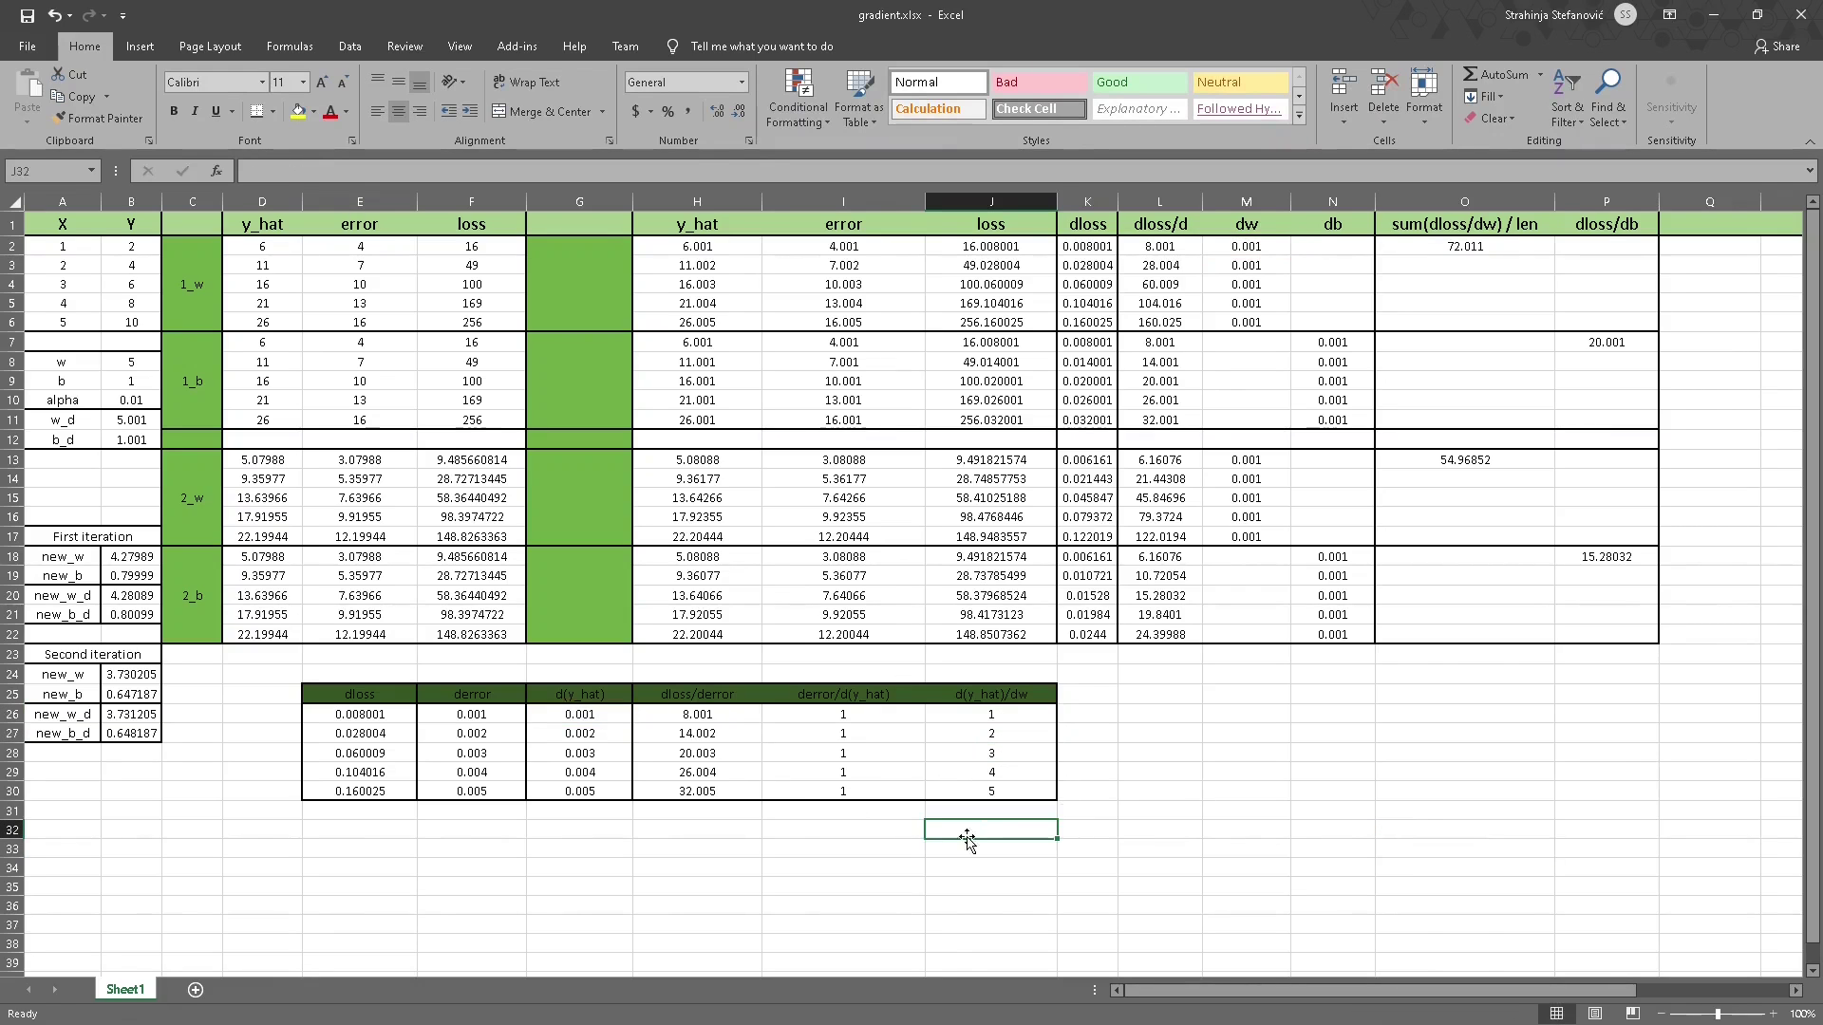
drag(735, 714, 1031, 786)
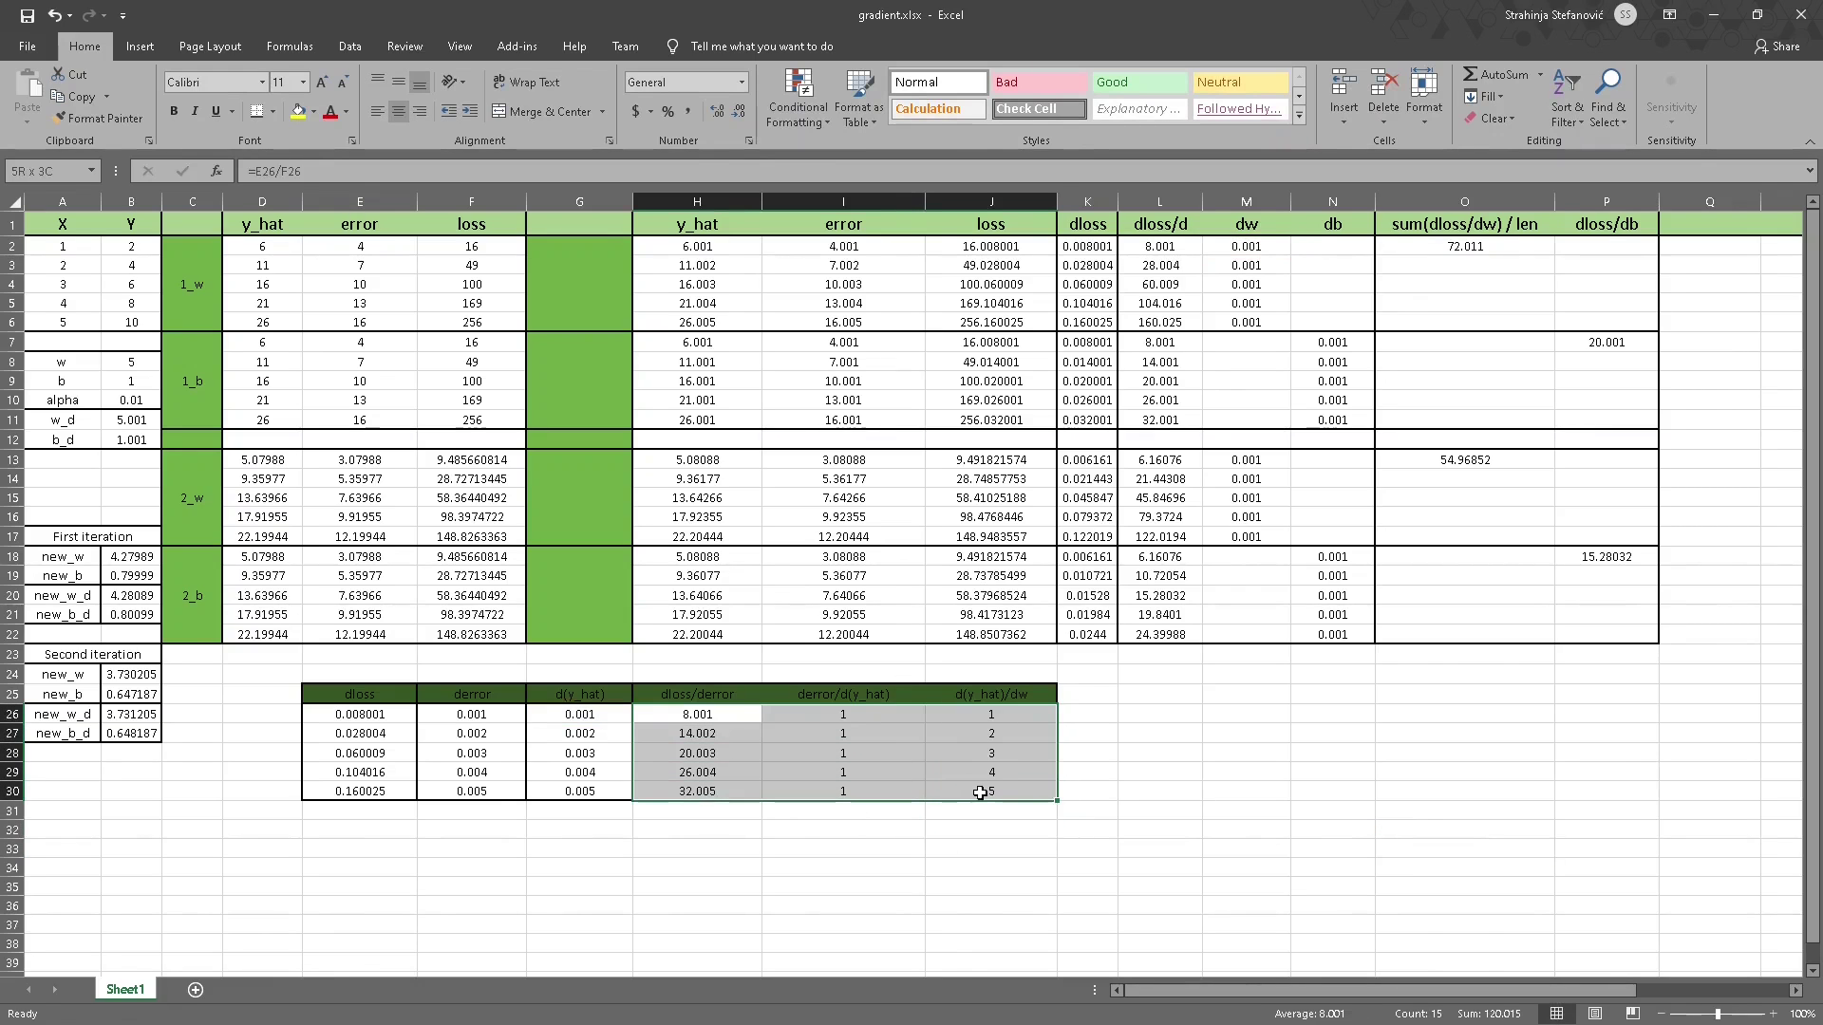
Enter =H26*I26*J26 in K26 and fill it down to K30.
click(1094, 714)
text(=)
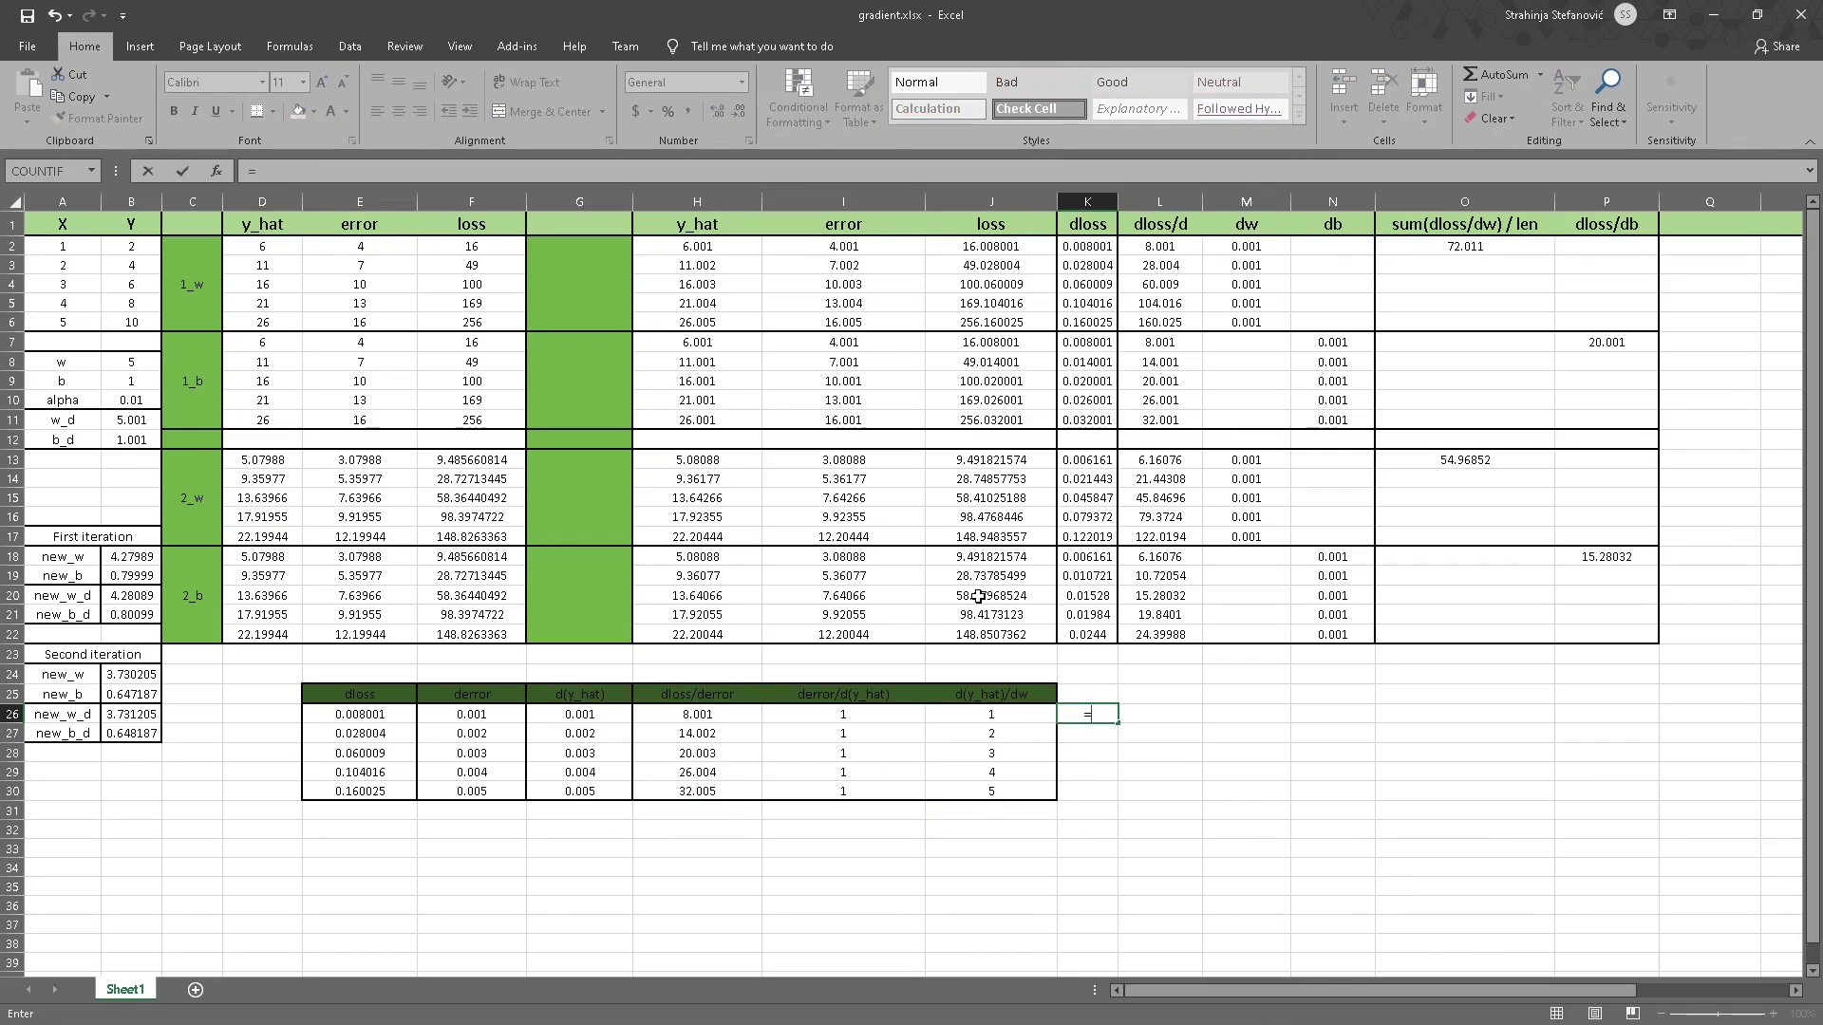
click(727, 720)
text(*)
click(815, 712)
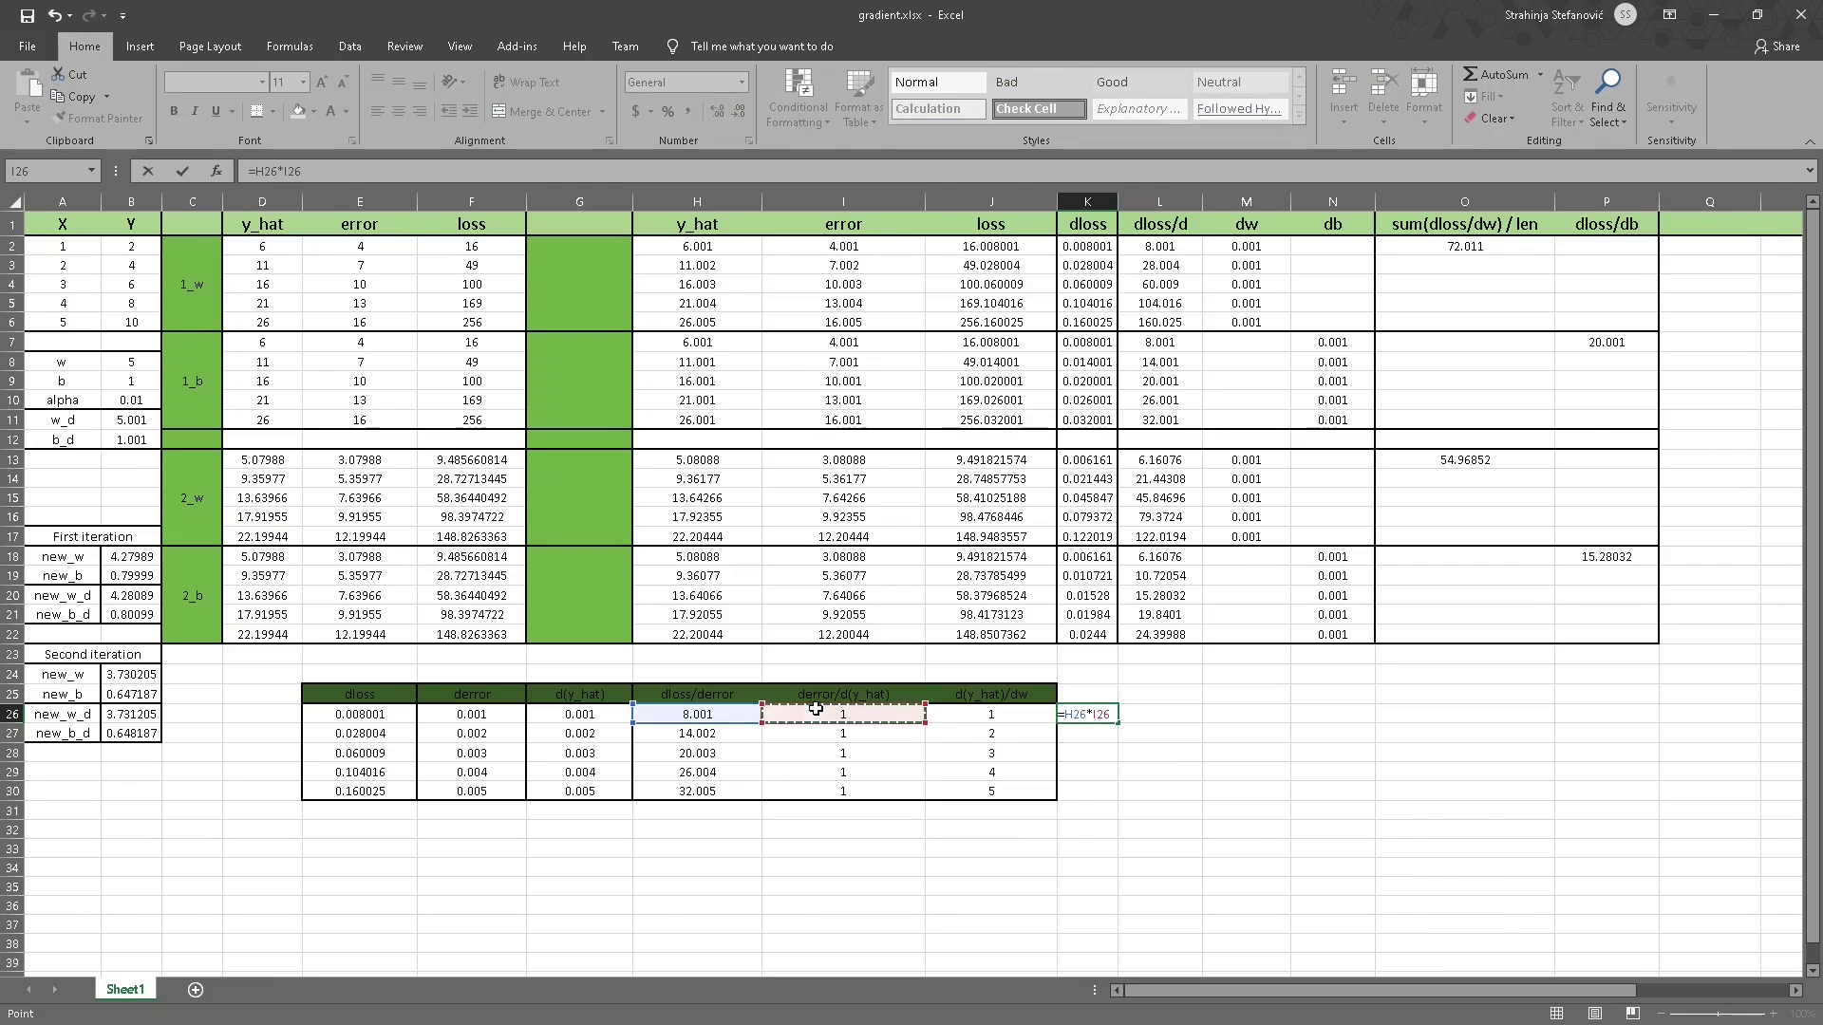
text(*)
click(1004, 718)
key(Return)
click(1064, 716)
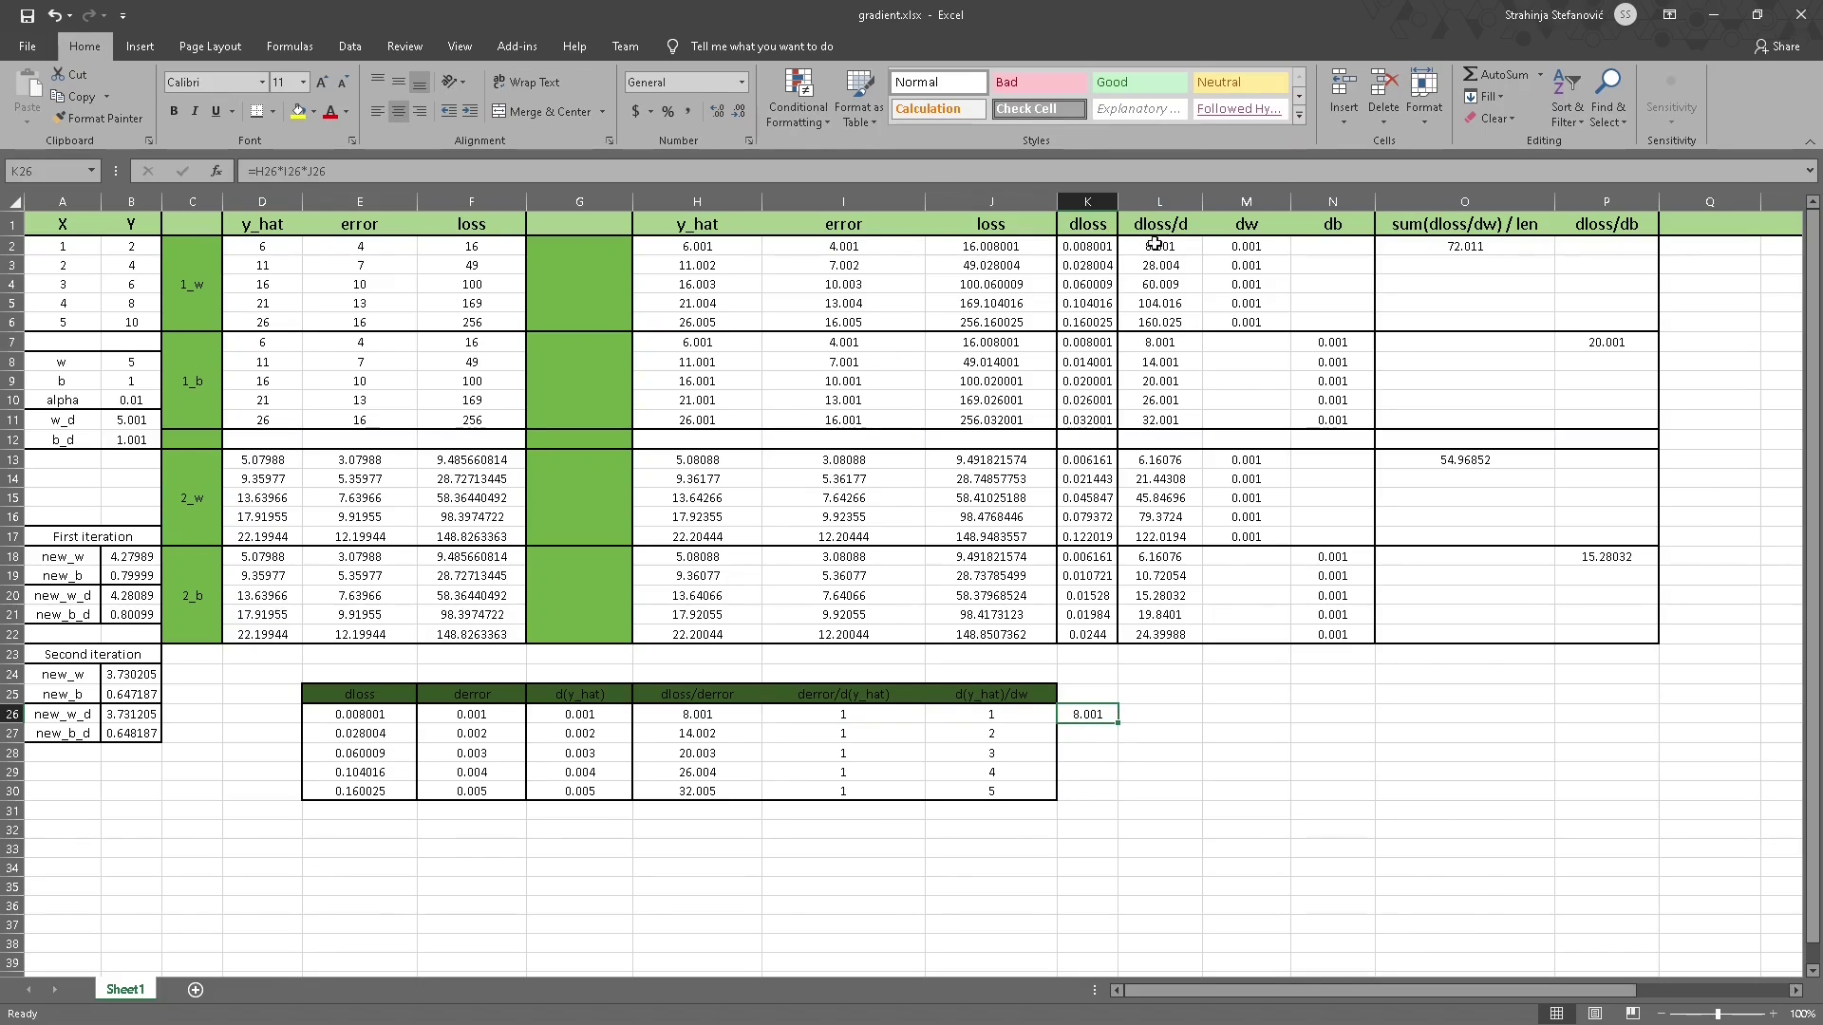
drag(1117, 723, 1104, 792)
click(1133, 771)
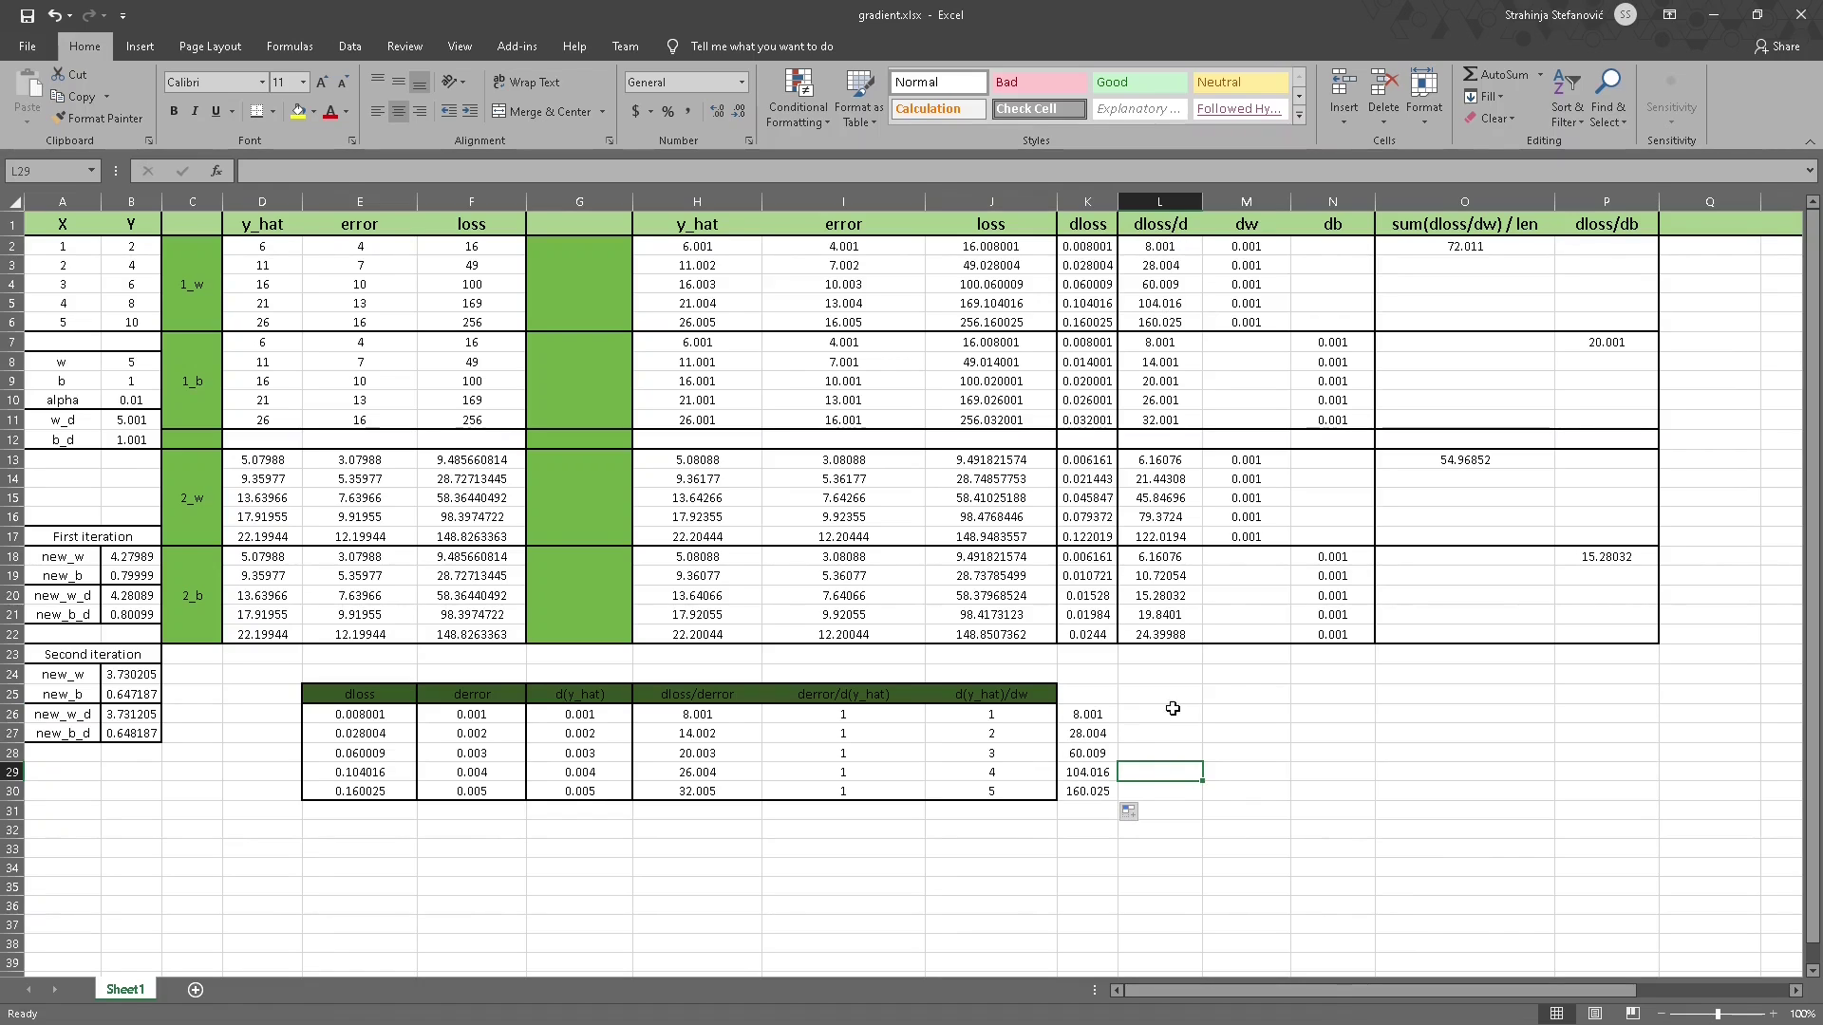
Start the formula =SUM(K26:K30)/ in M26.
click(1224, 712)
text(=)
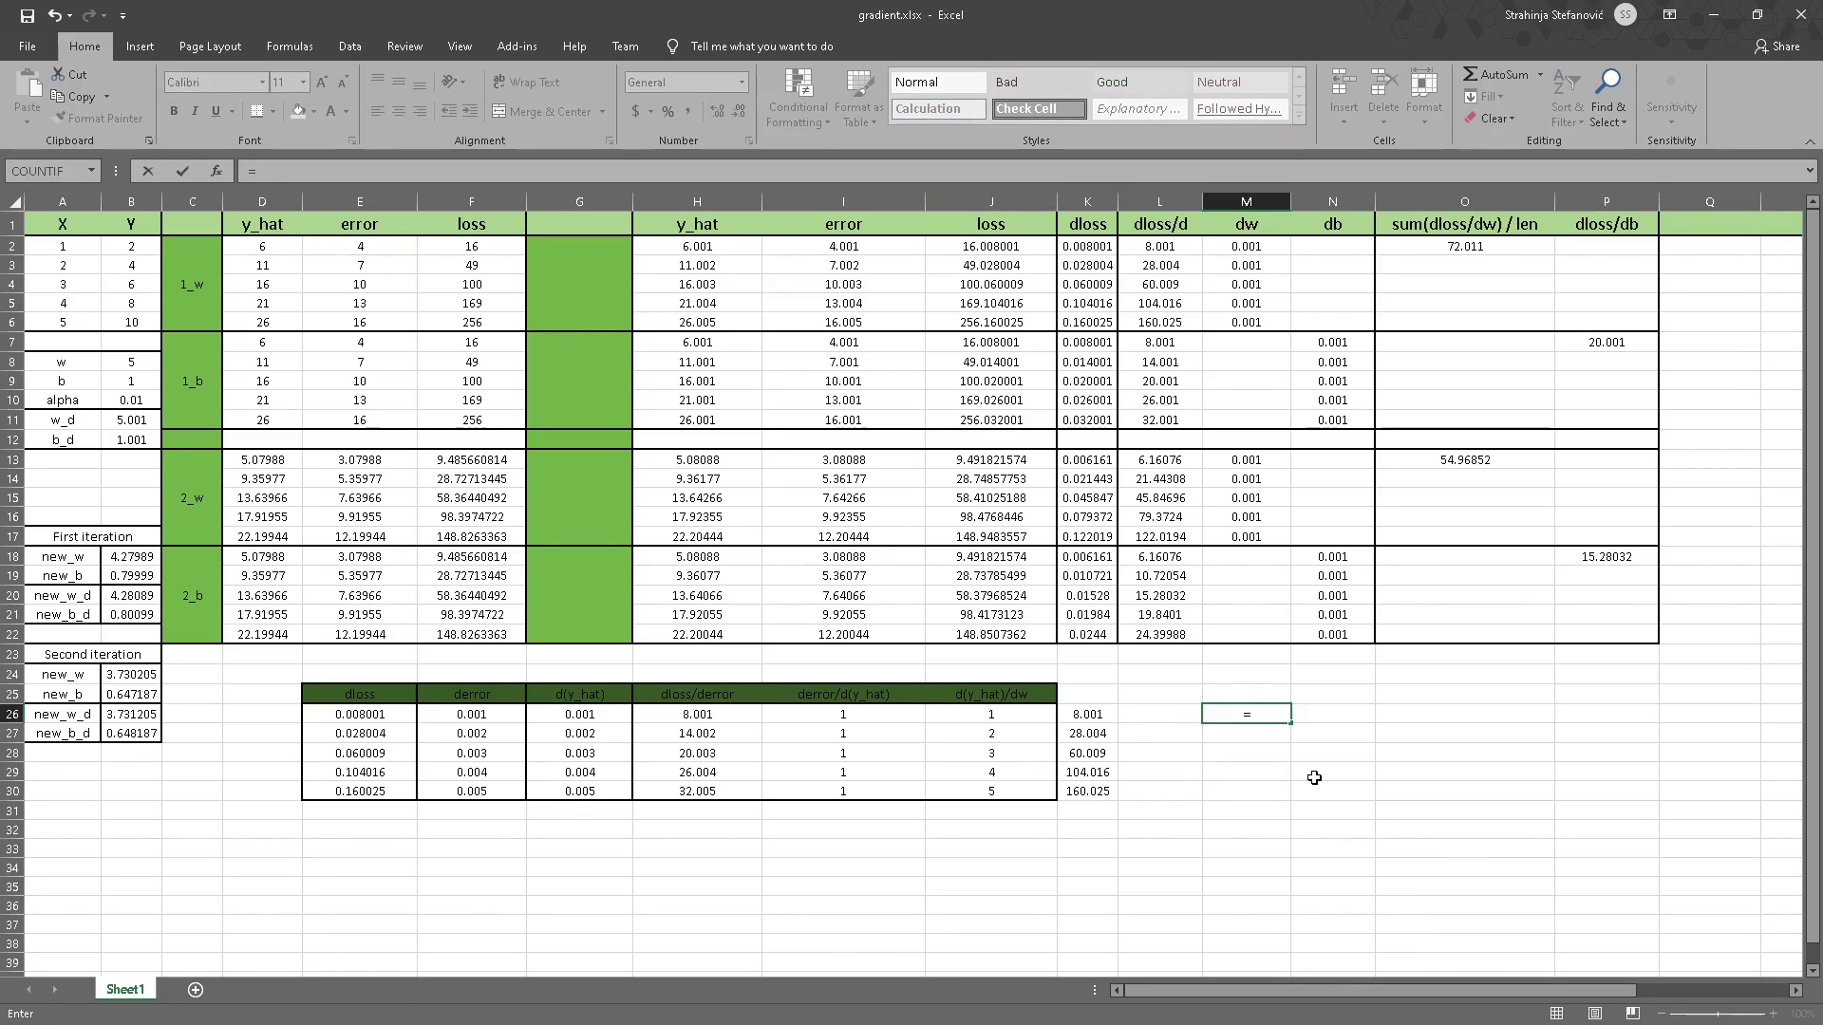
text(sum)
key(Tab)
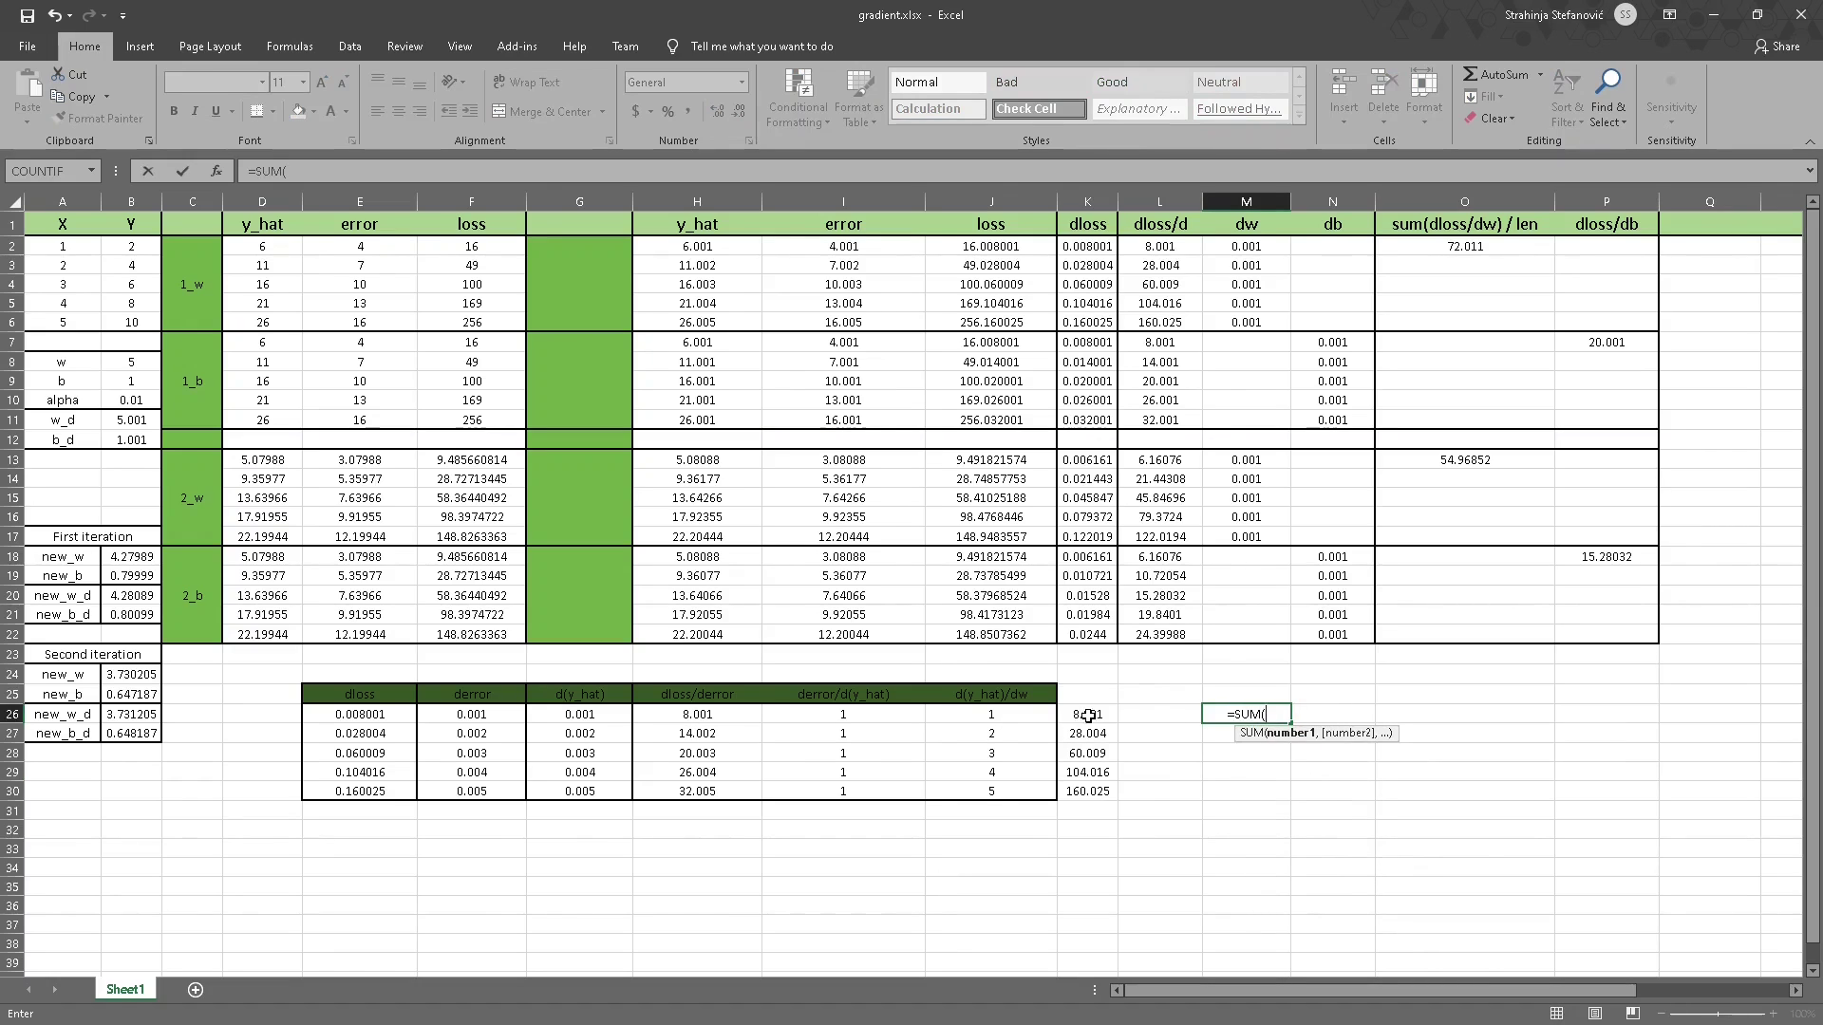
drag(1088, 715, 1099, 793)
text())
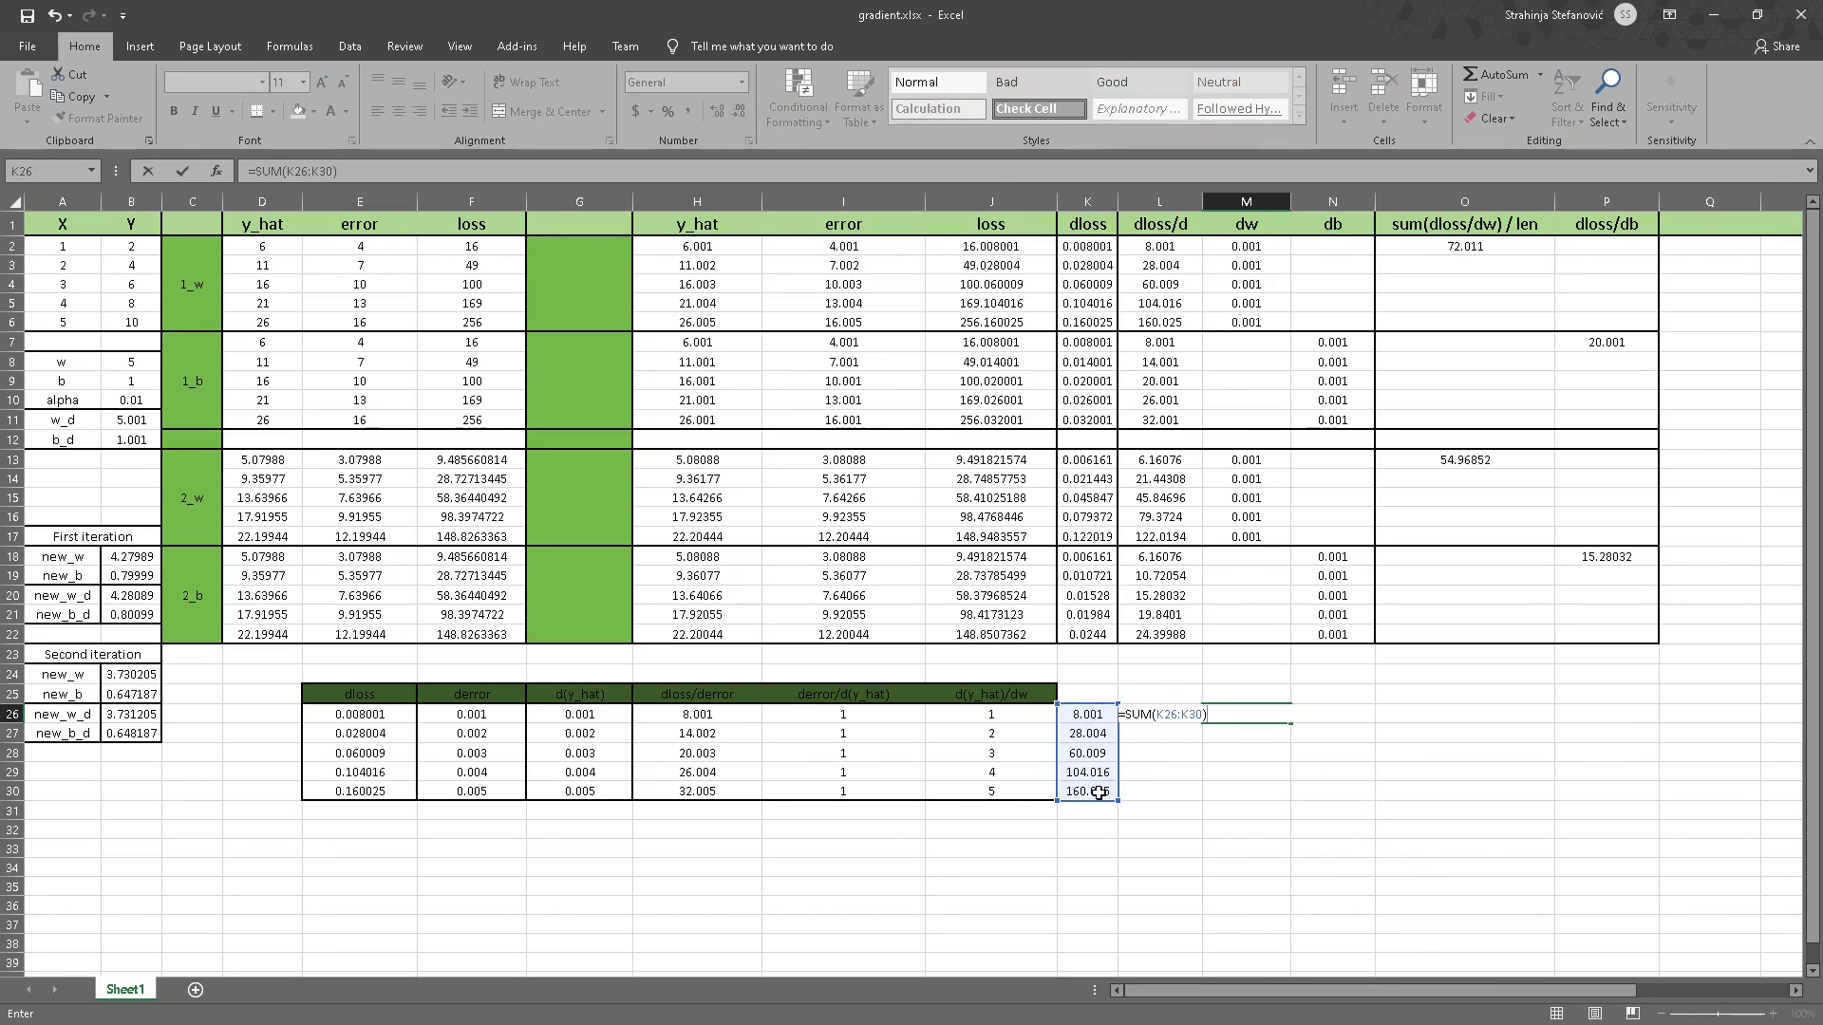
text(/)
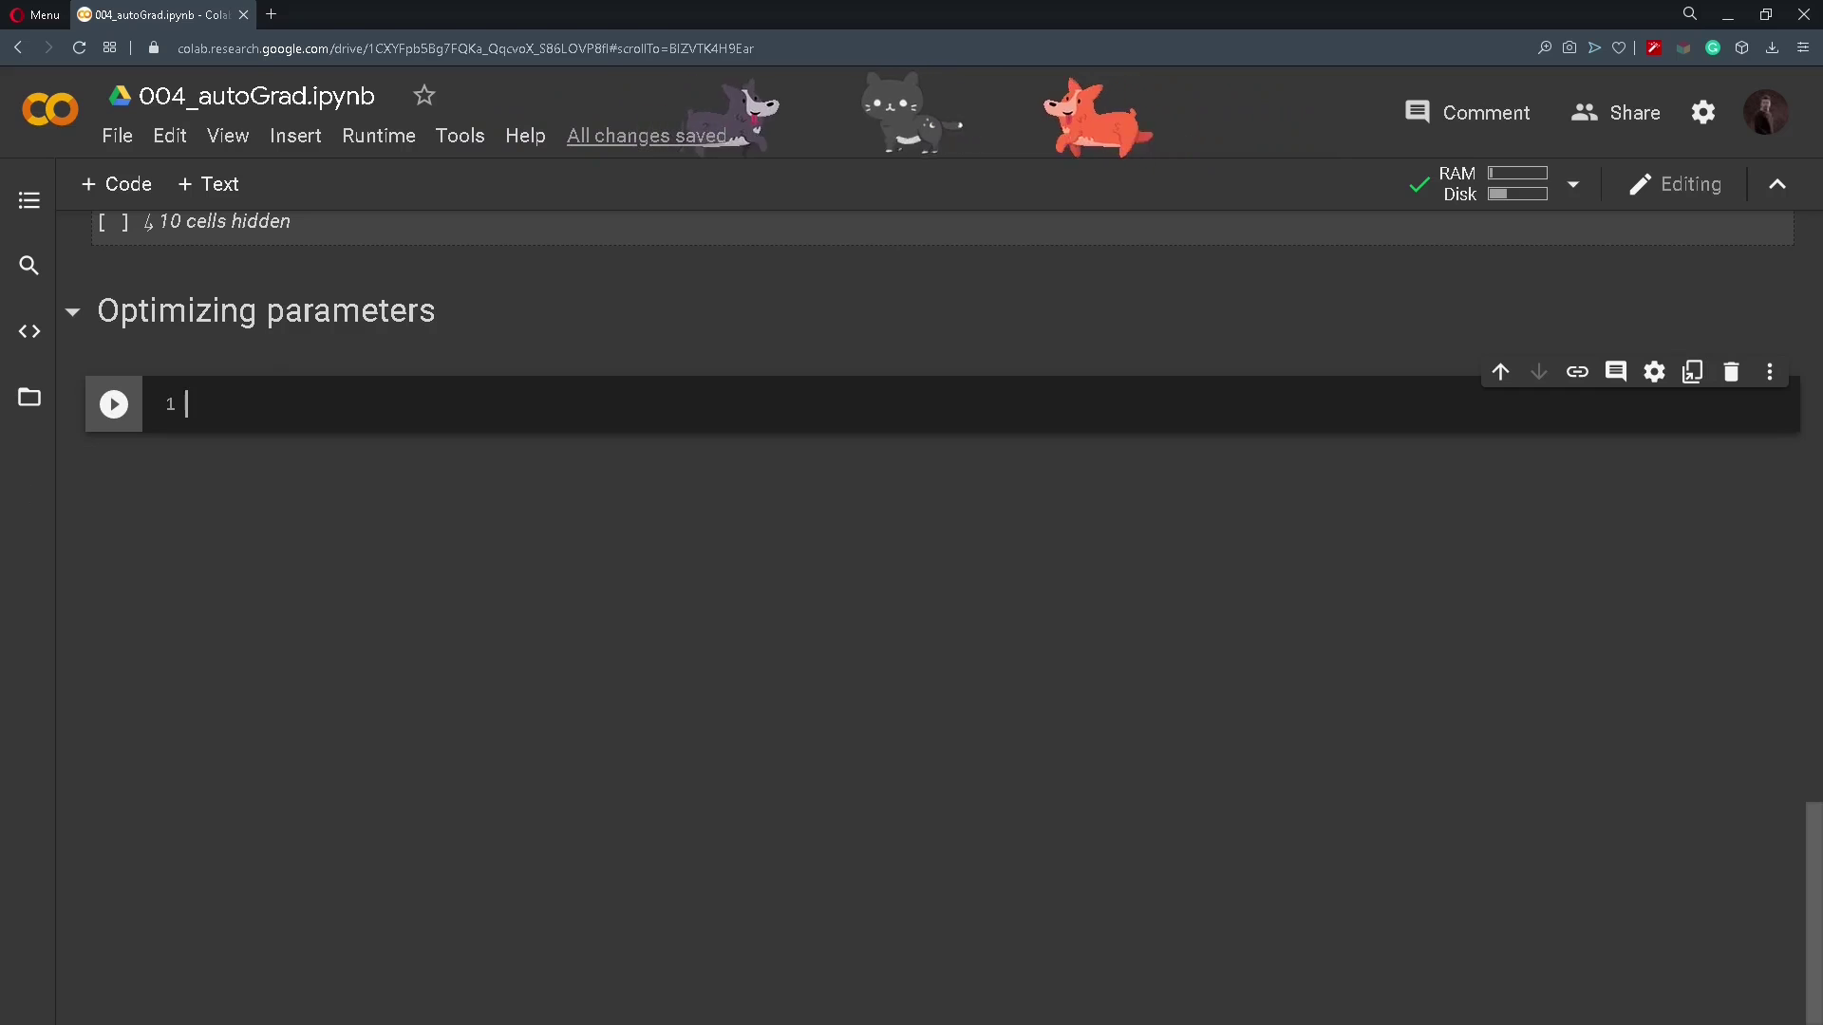
Enter x = torch.tensor([1., 2., 3., 4., 5.]) and y = 2 * x in a cell and run it.
text(x = torch)
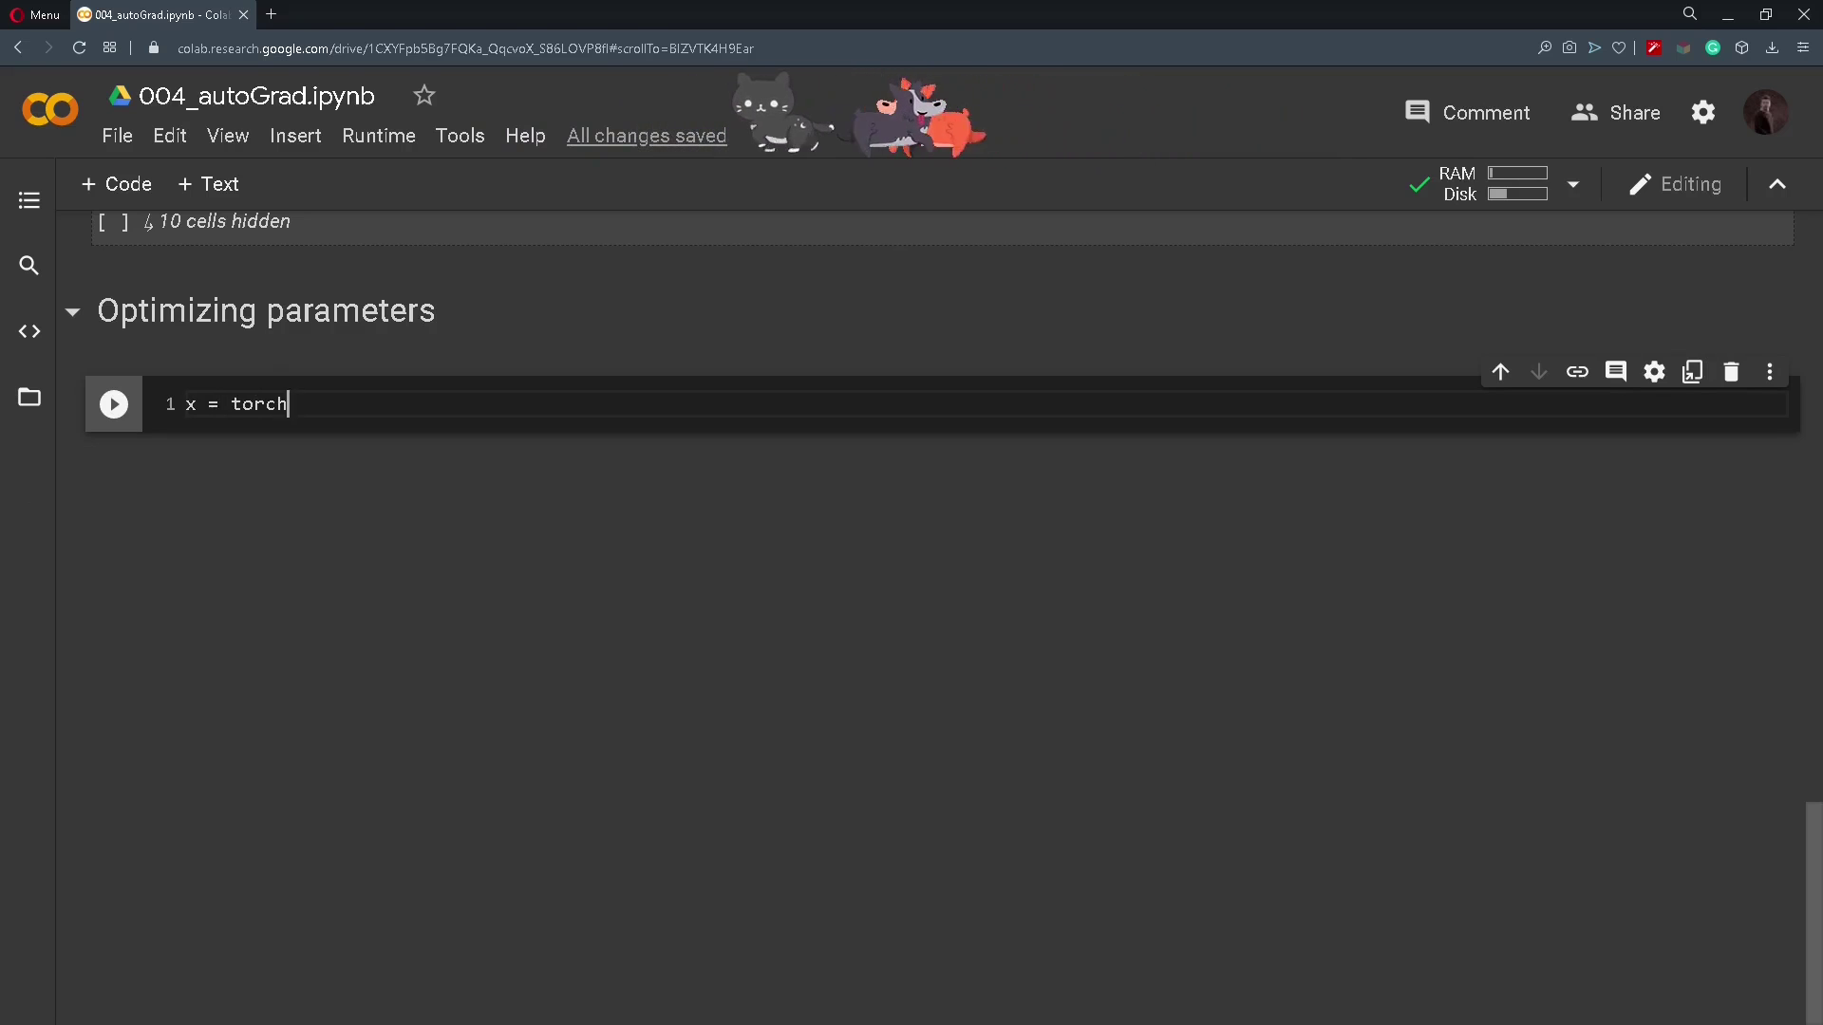
text(.tensor([1.,)
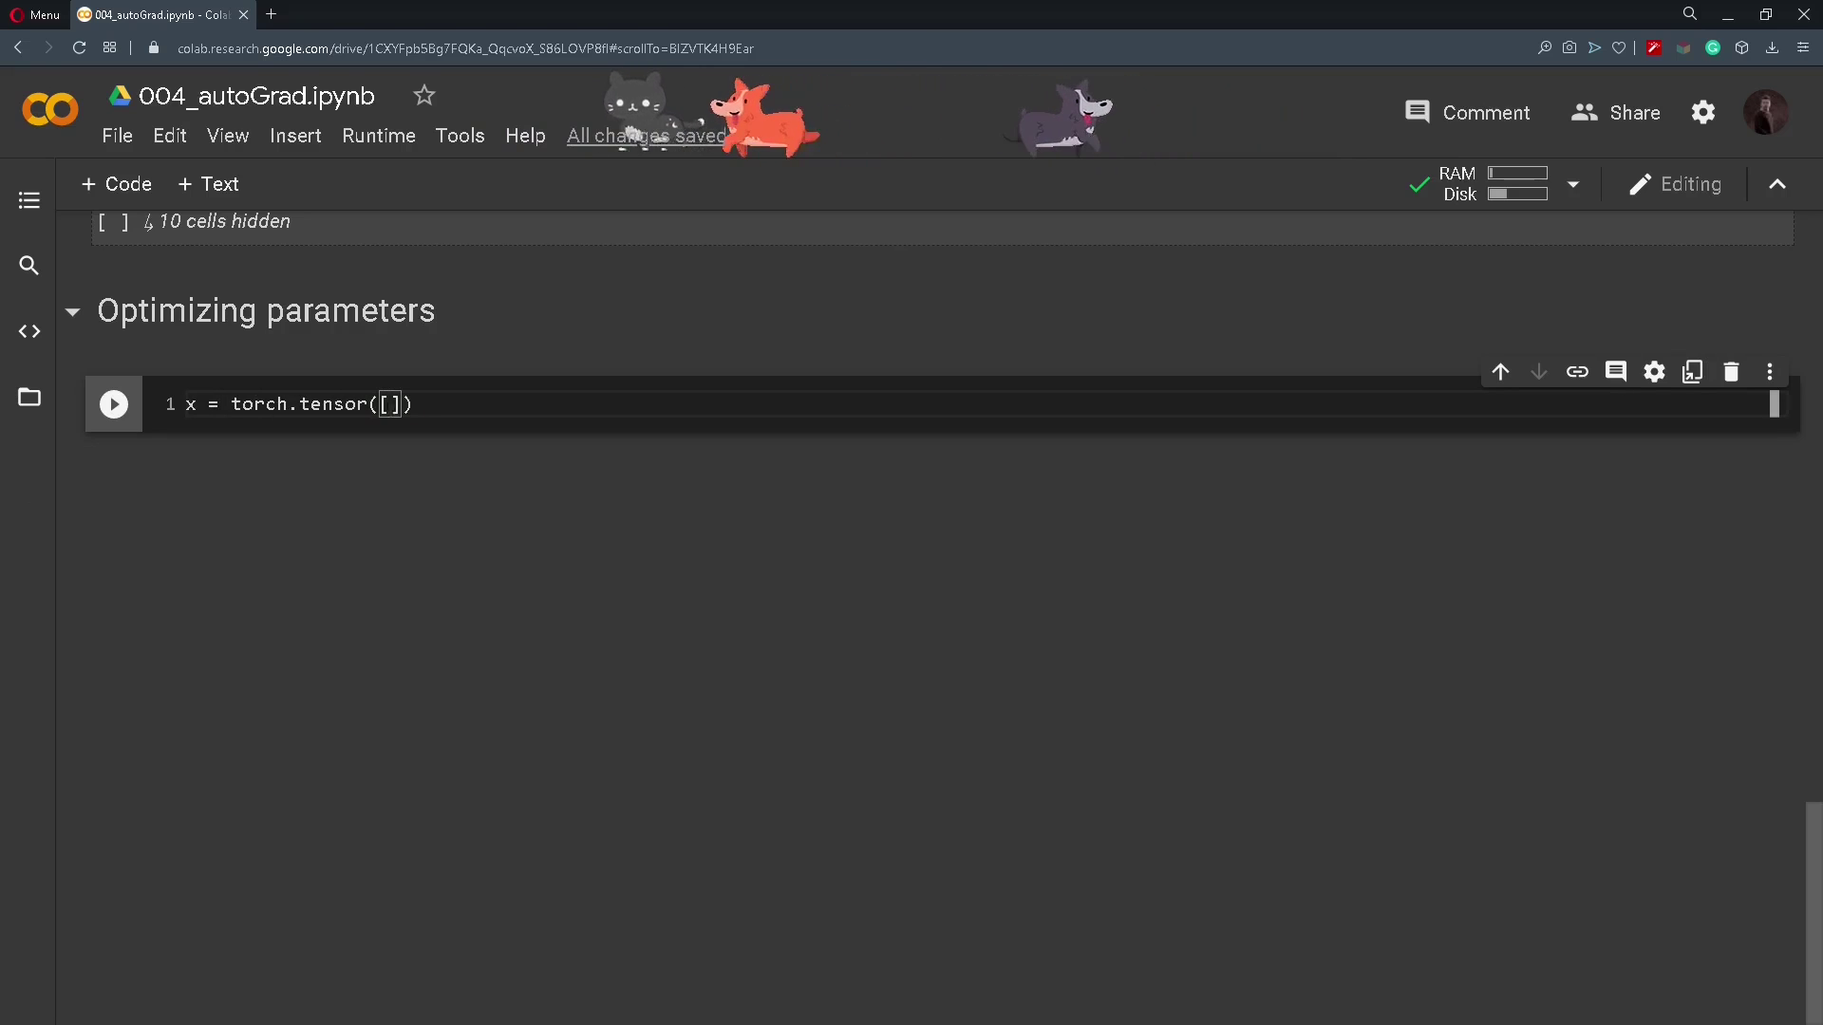
text( 2., 3., 4.)
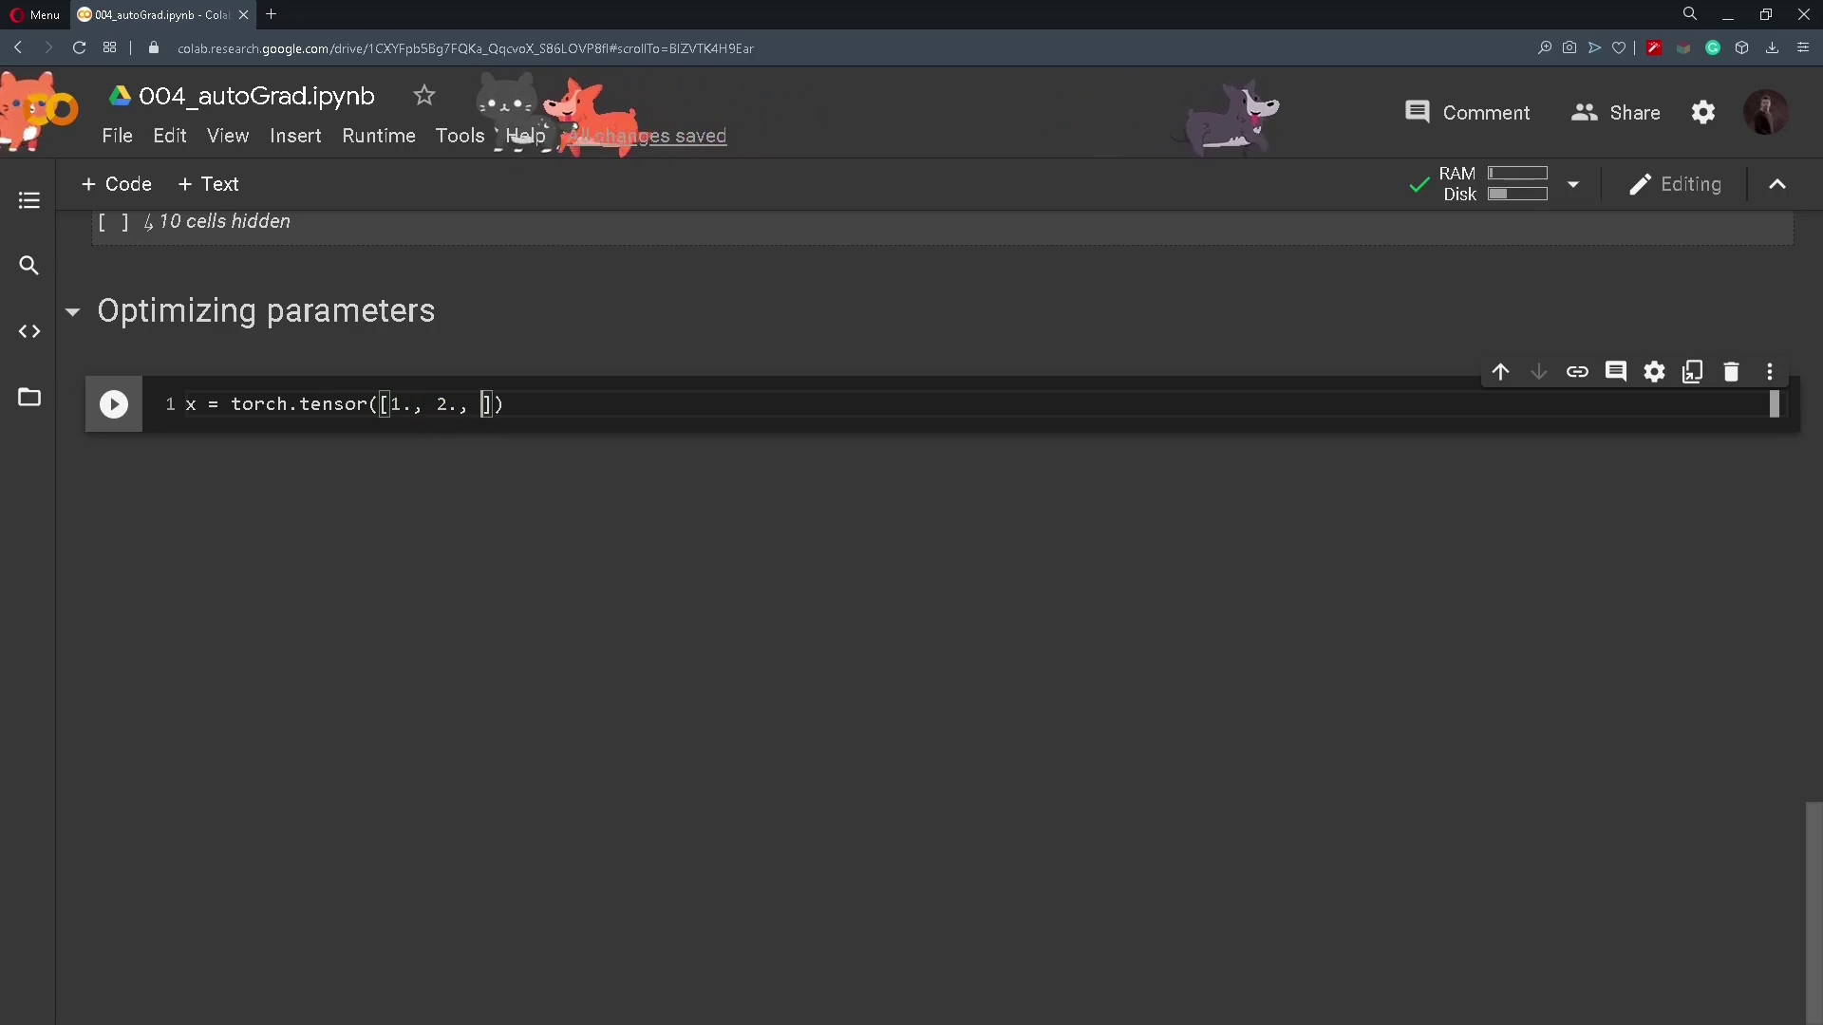
text(, 5.])
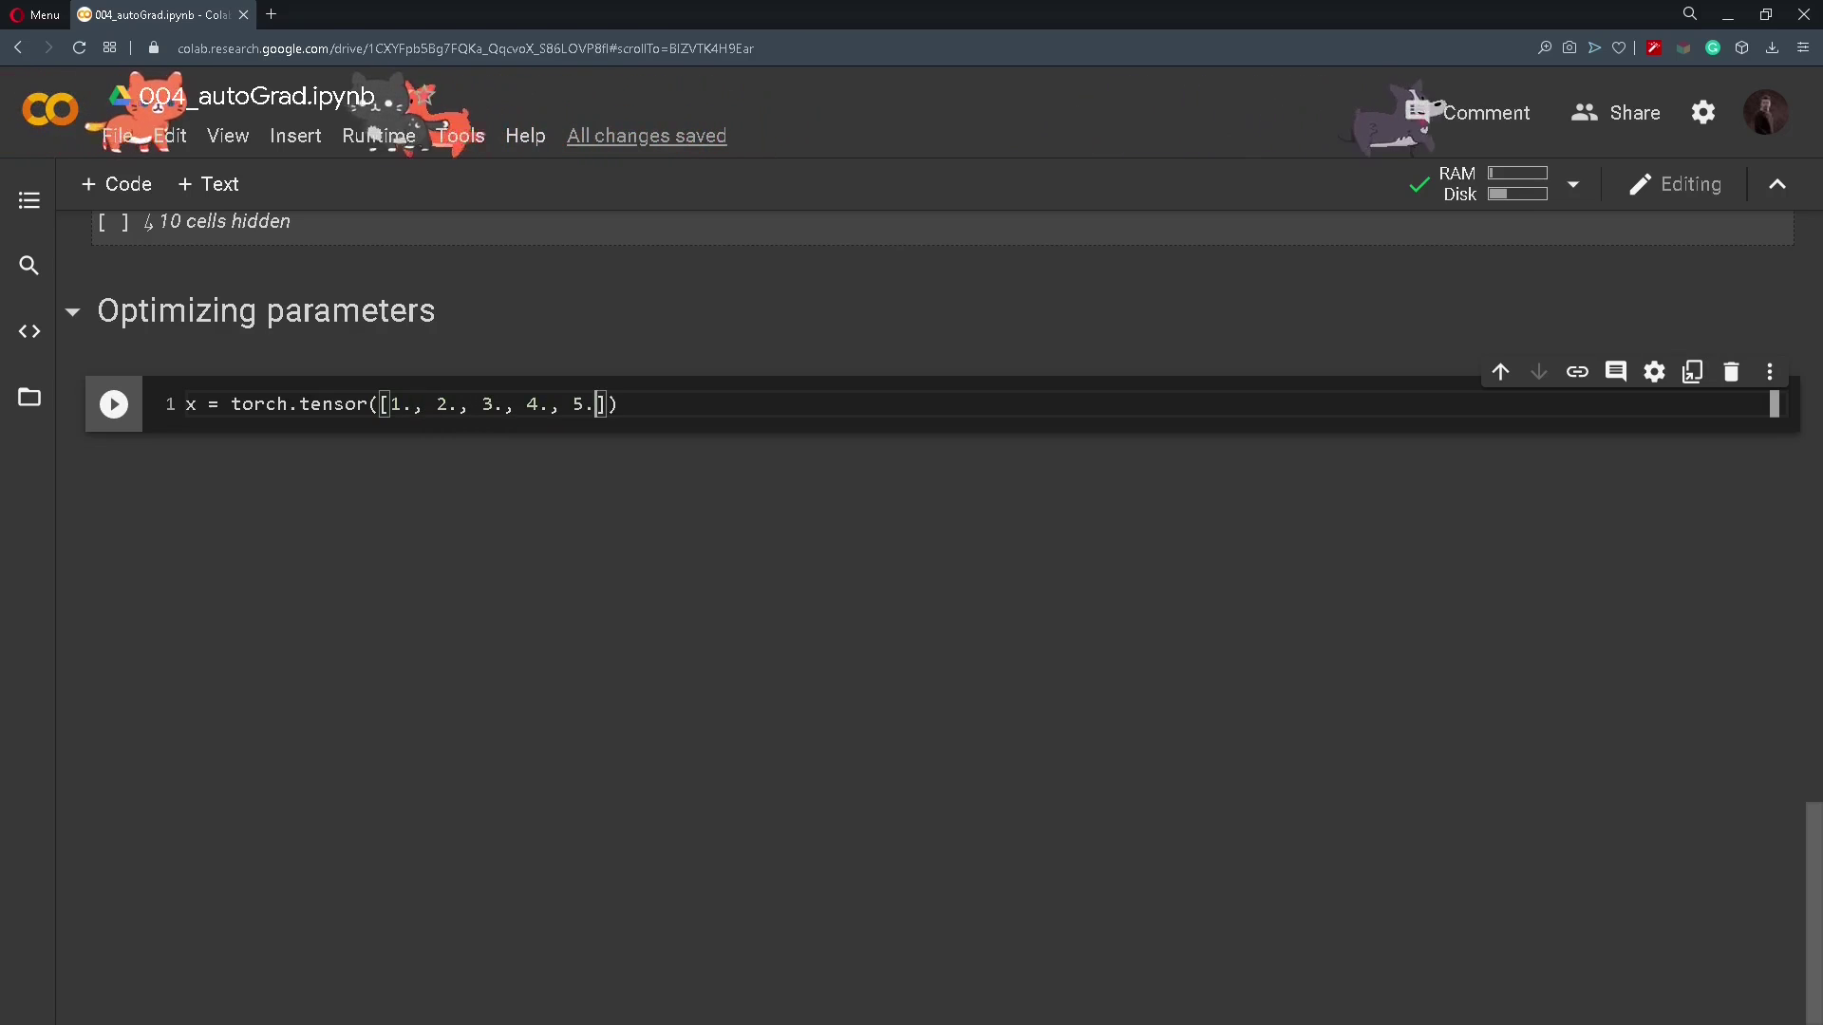
key(Return)
text(y = 2 * x)
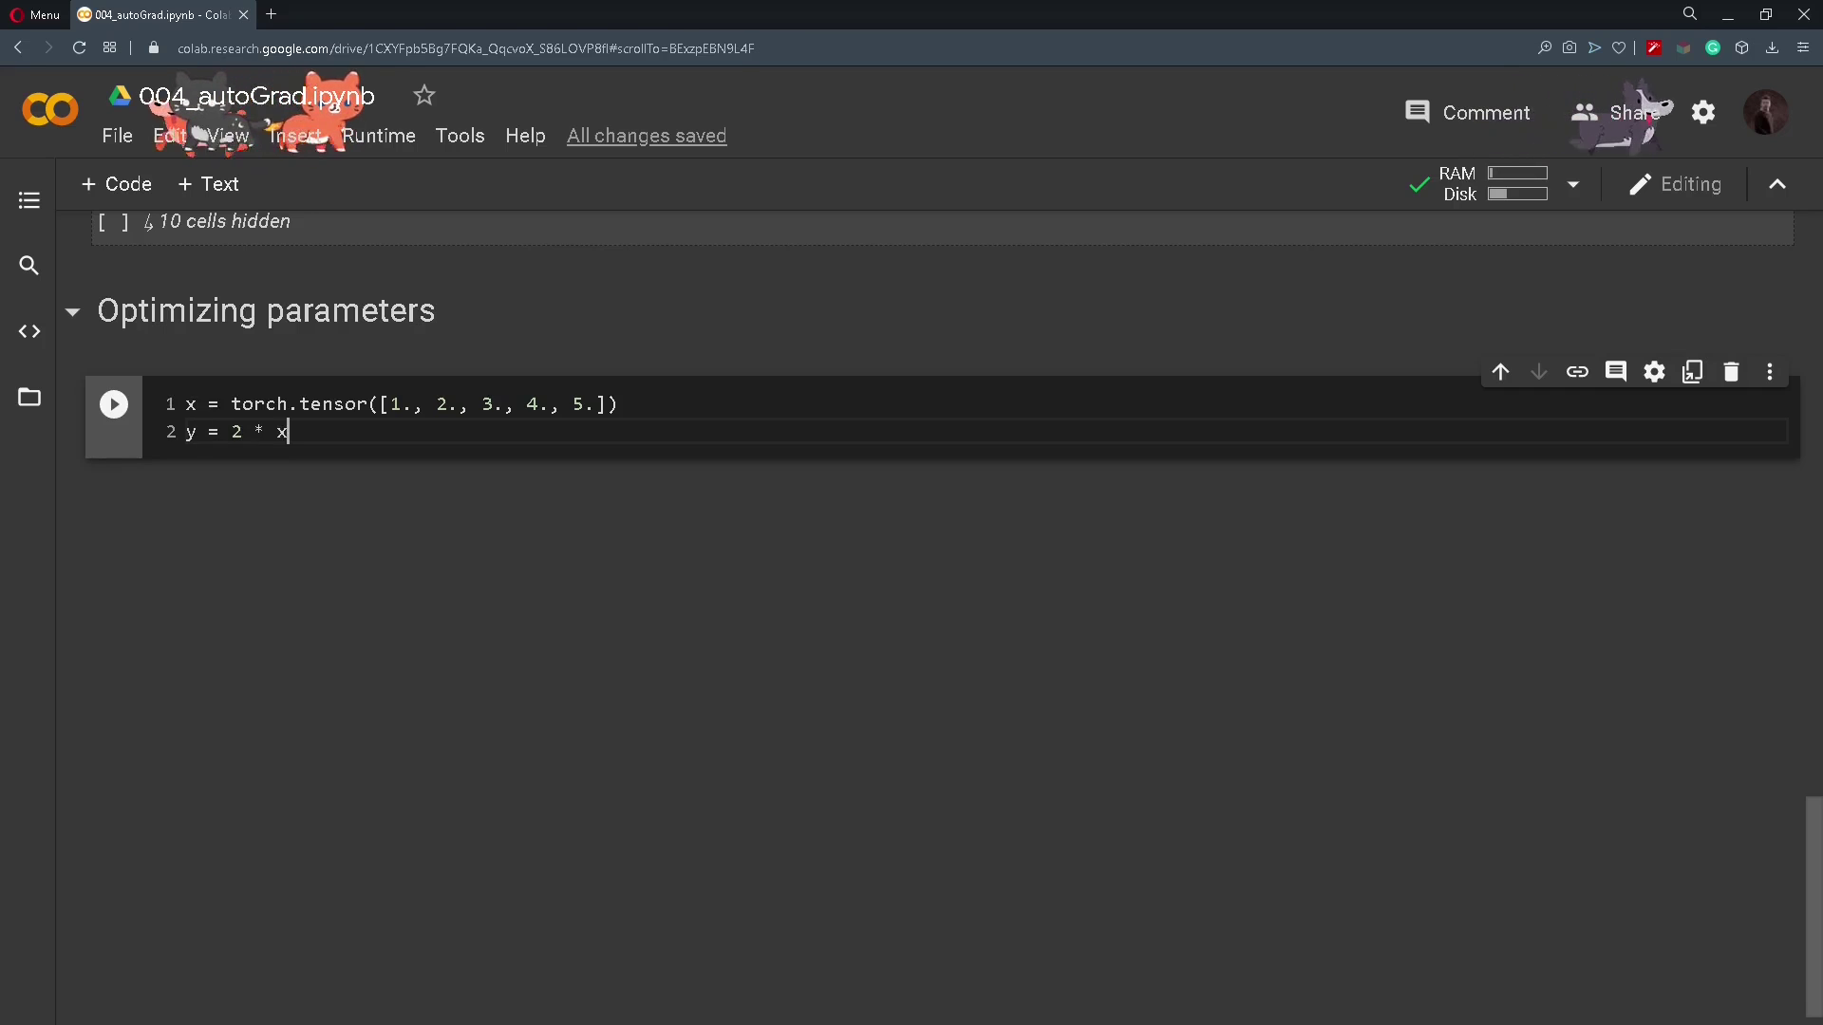
key(shift+Return)
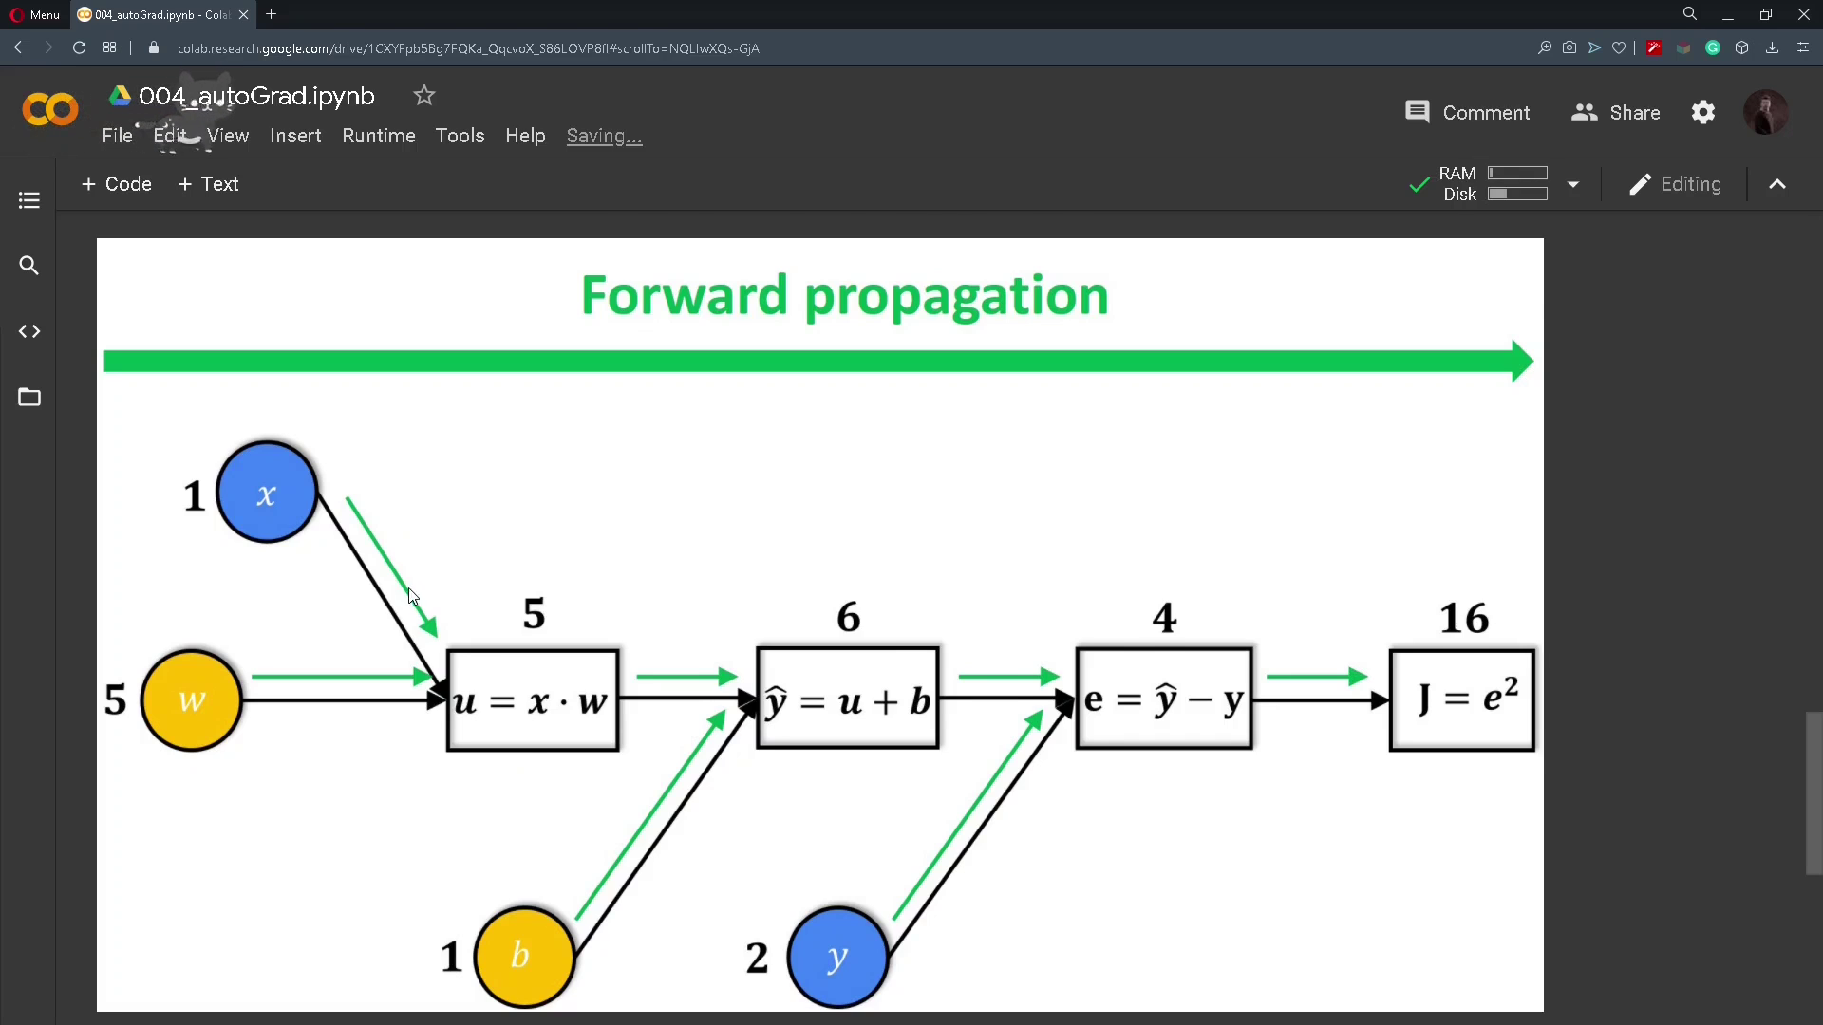
scroll(389, 579, down, 1)
scroll(343, 576, up, 1)
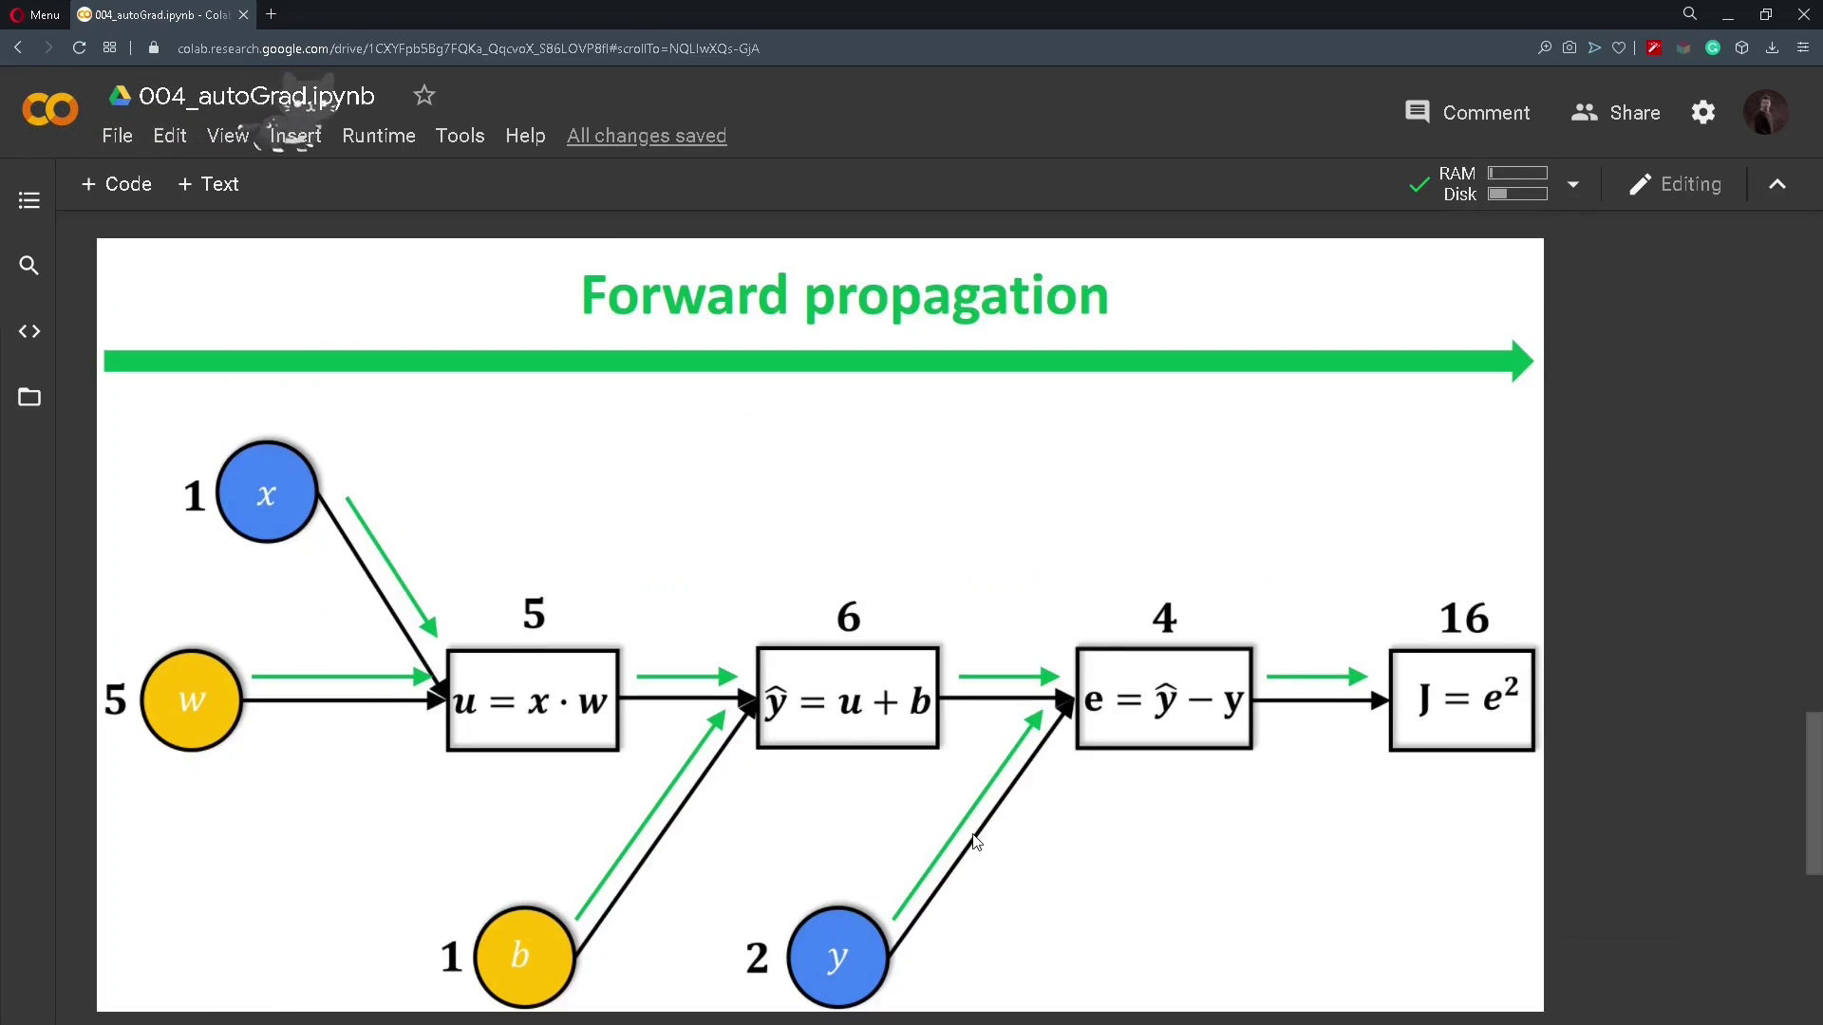